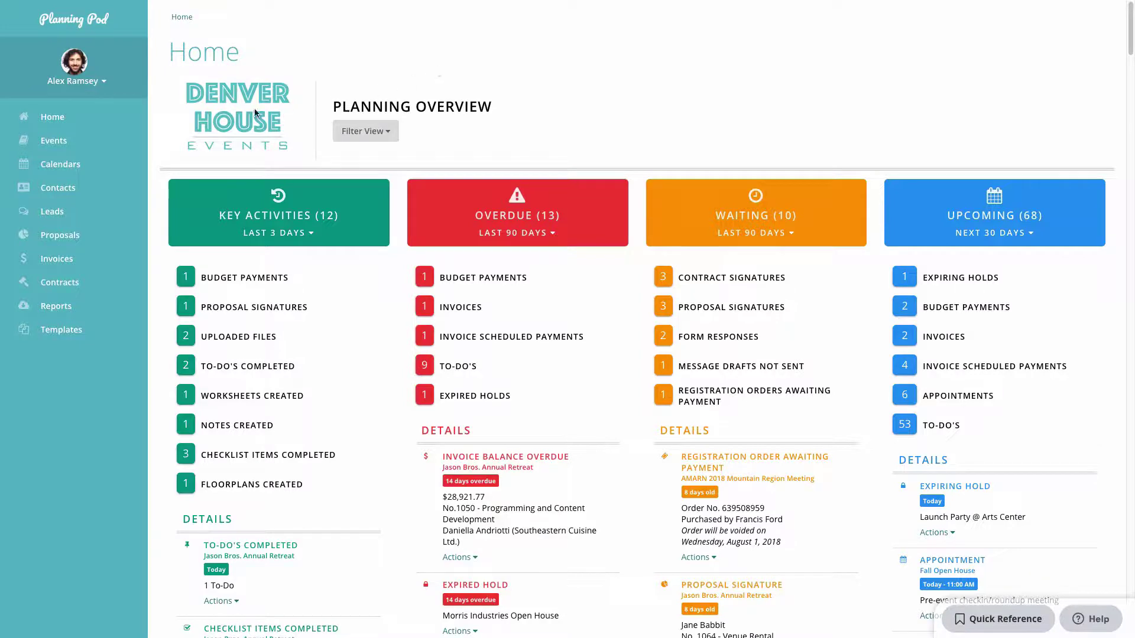
Bring up the Events page of active events and its add-event options
left_click(64, 143)
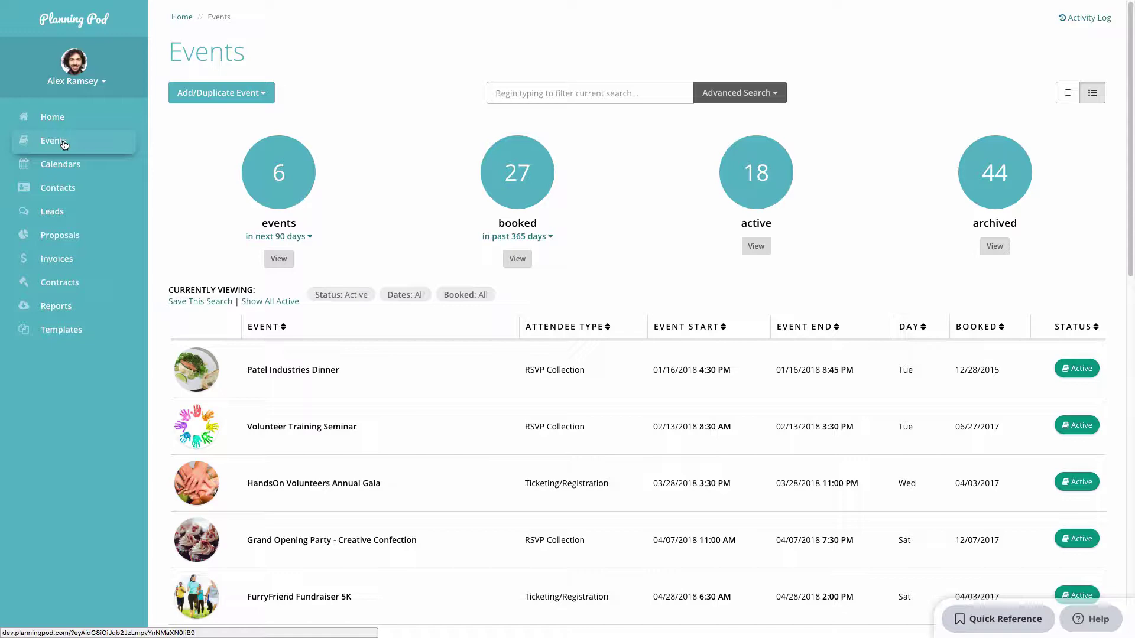
scroll(275, 272, "down", 3)
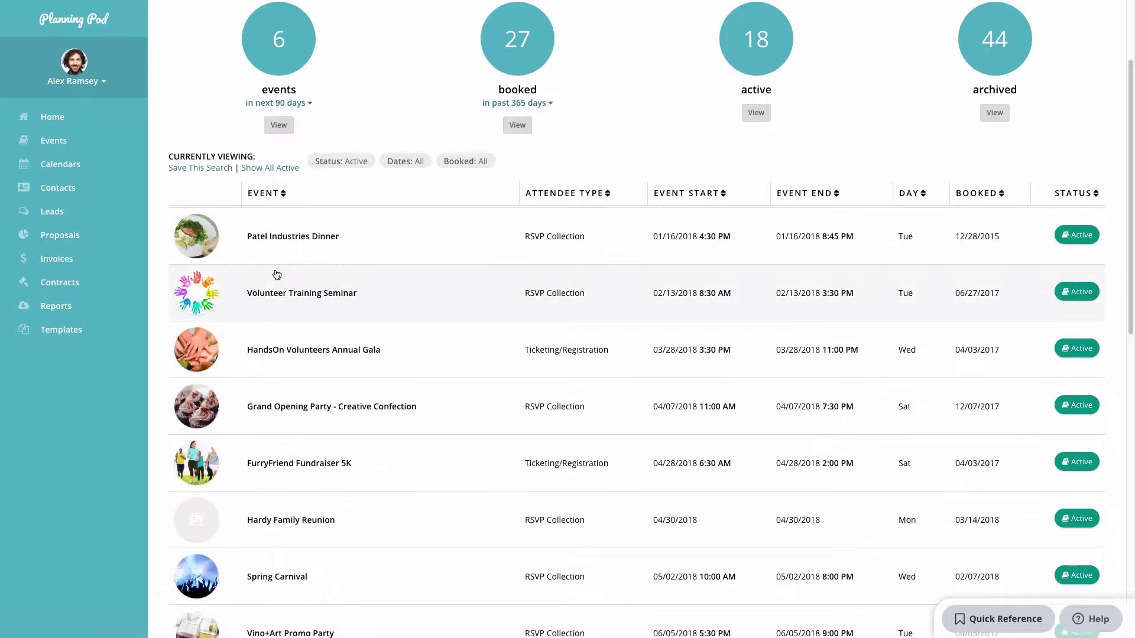
scroll(274, 272, "up", 3)
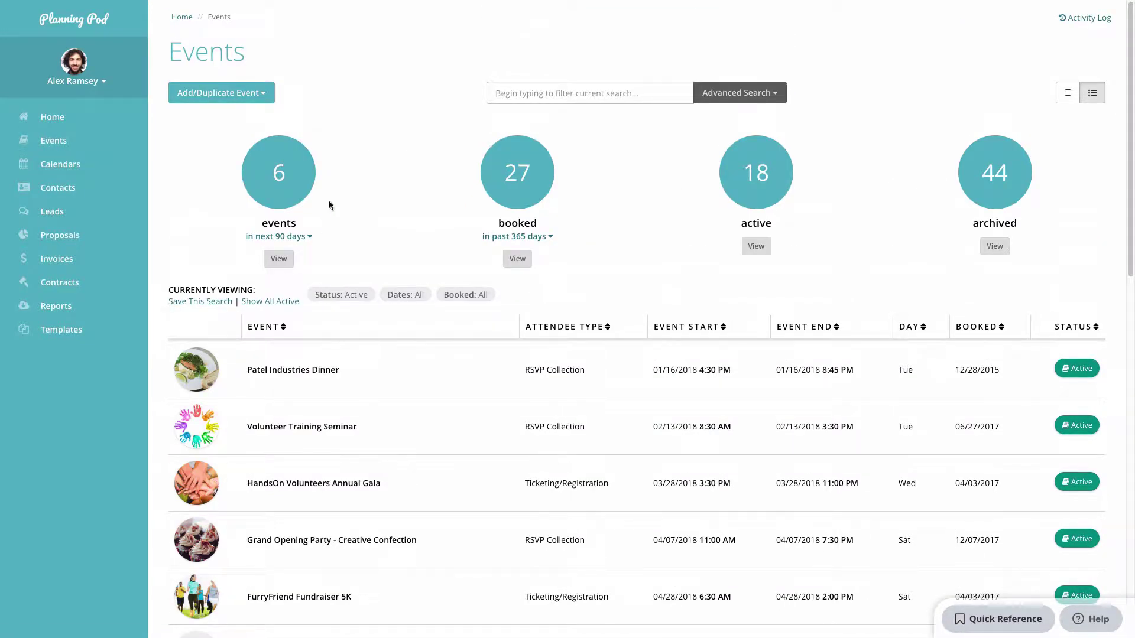
left_click(235, 96)
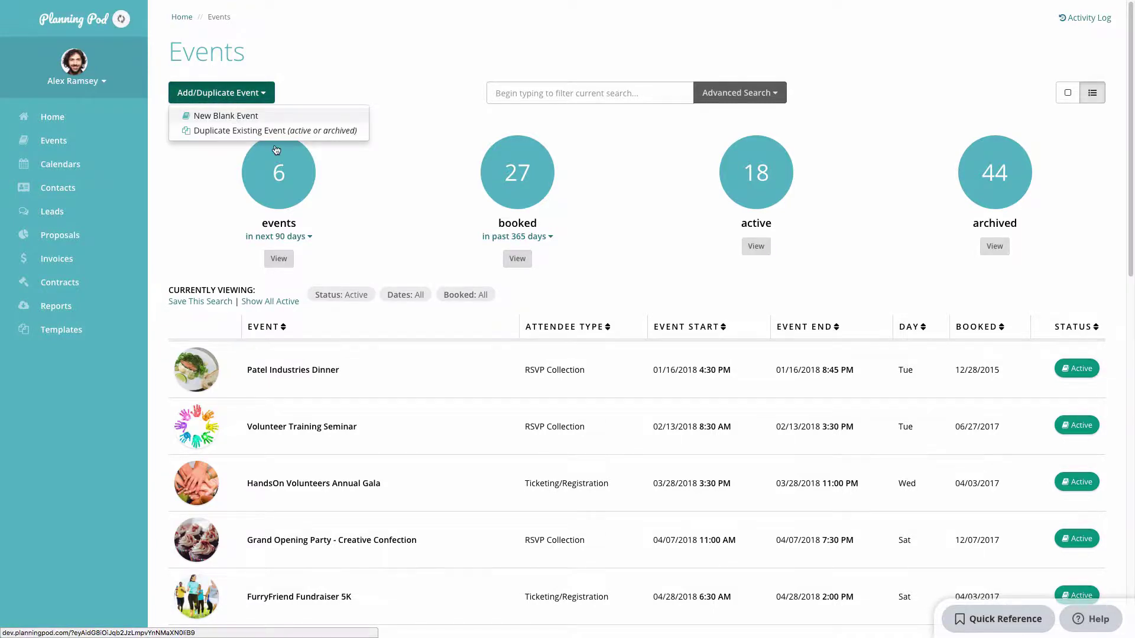
left_click(233, 117)
left_click(740, 229)
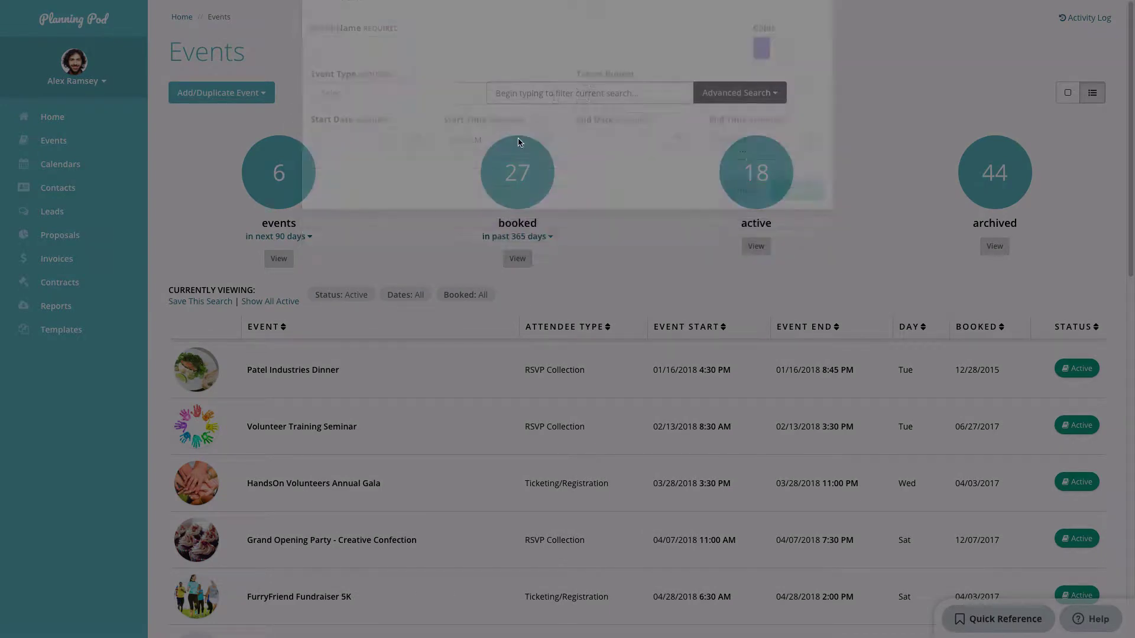
left_click(239, 94)
left_click(248, 131)
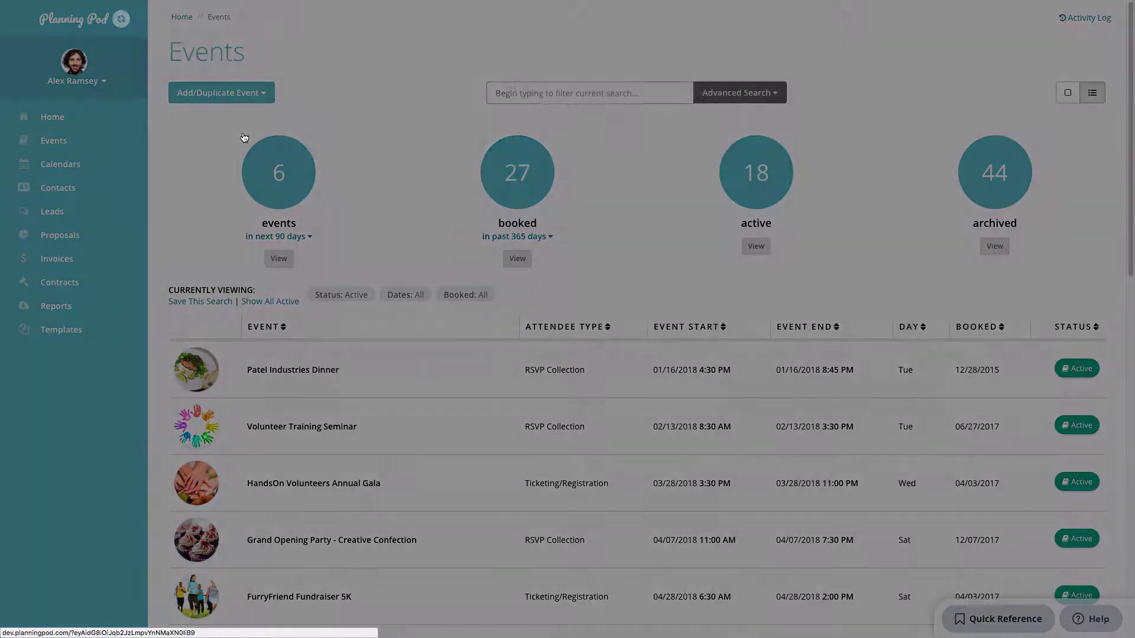
left_click(376, 90)
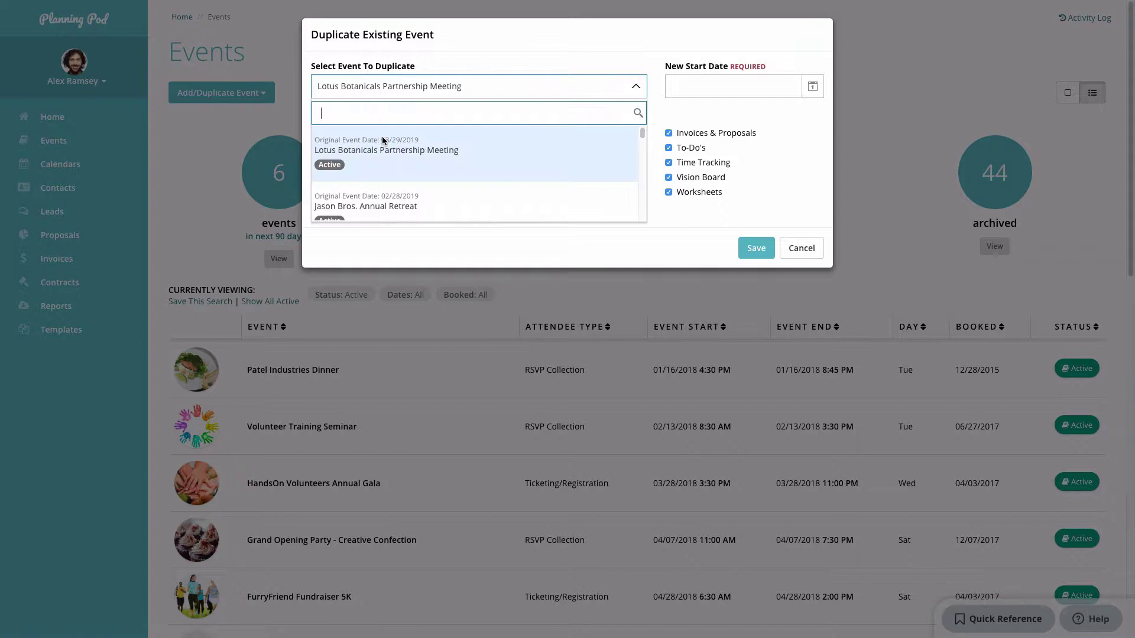
scroll(382, 139, "down", 4)
left_click(382, 150)
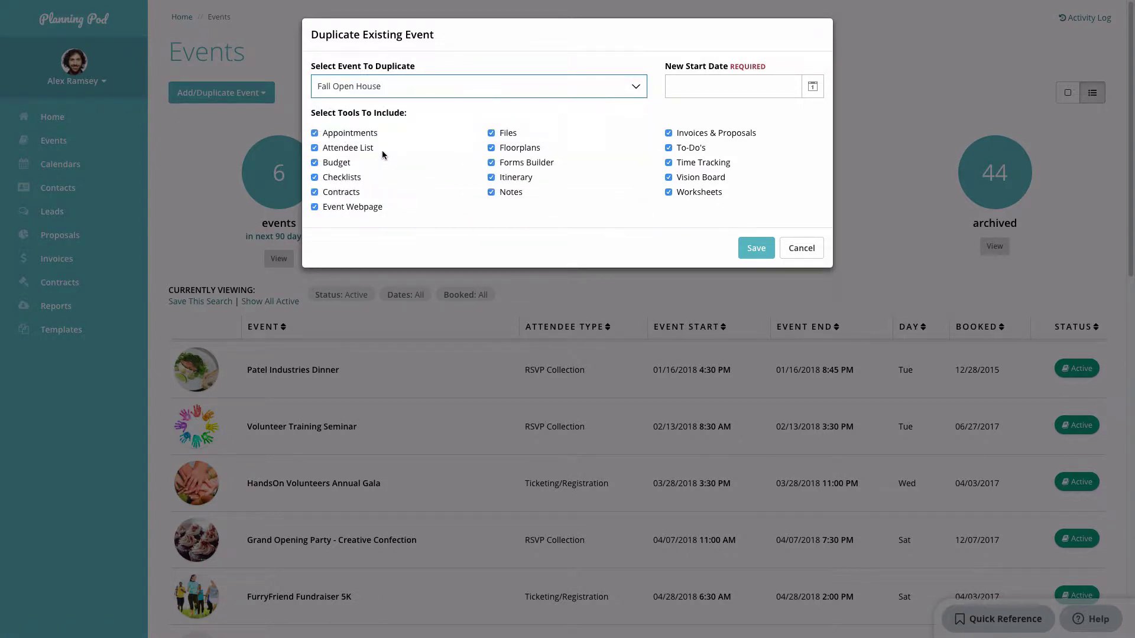
left_click(331, 133)
left_click(332, 150)
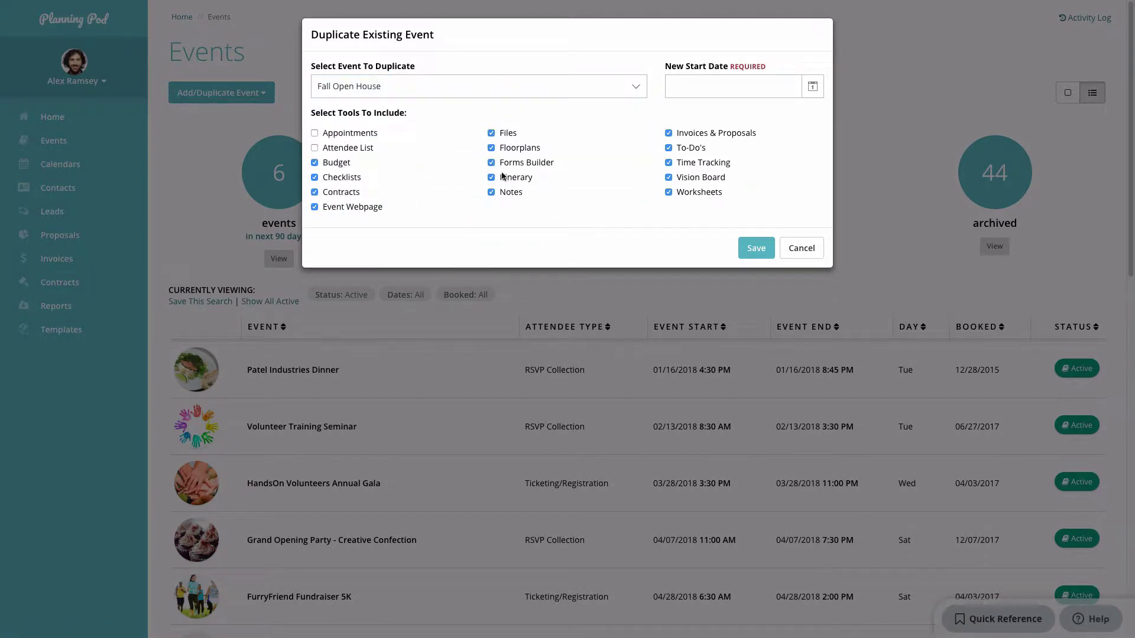
left_click(515, 163)
left_click(751, 88)
left_click(868, 274)
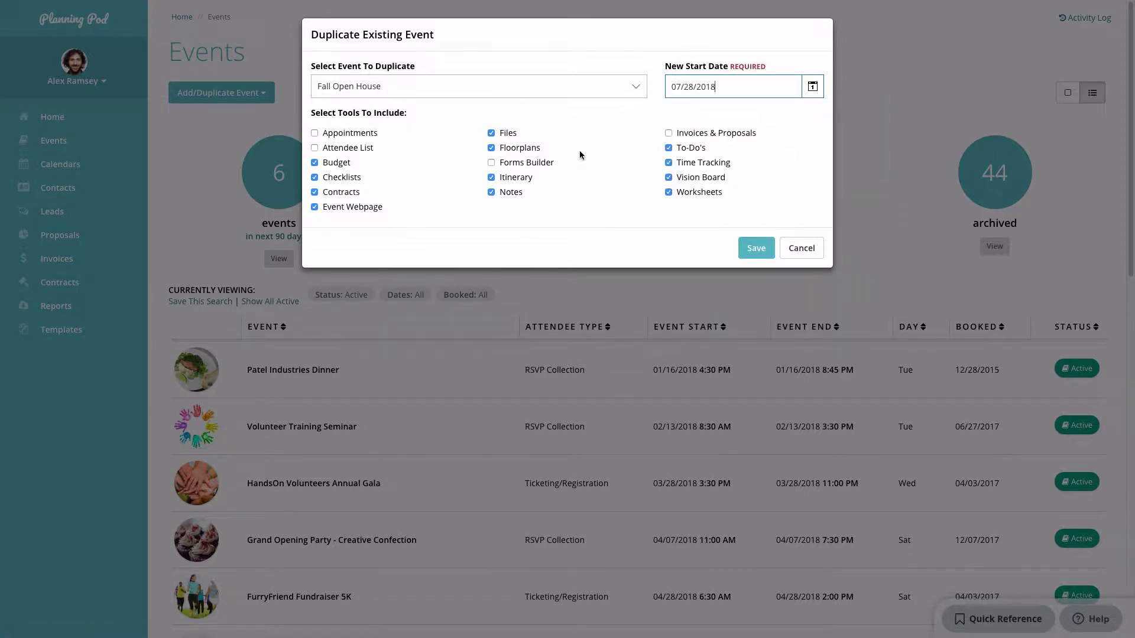
left_click(802, 250)
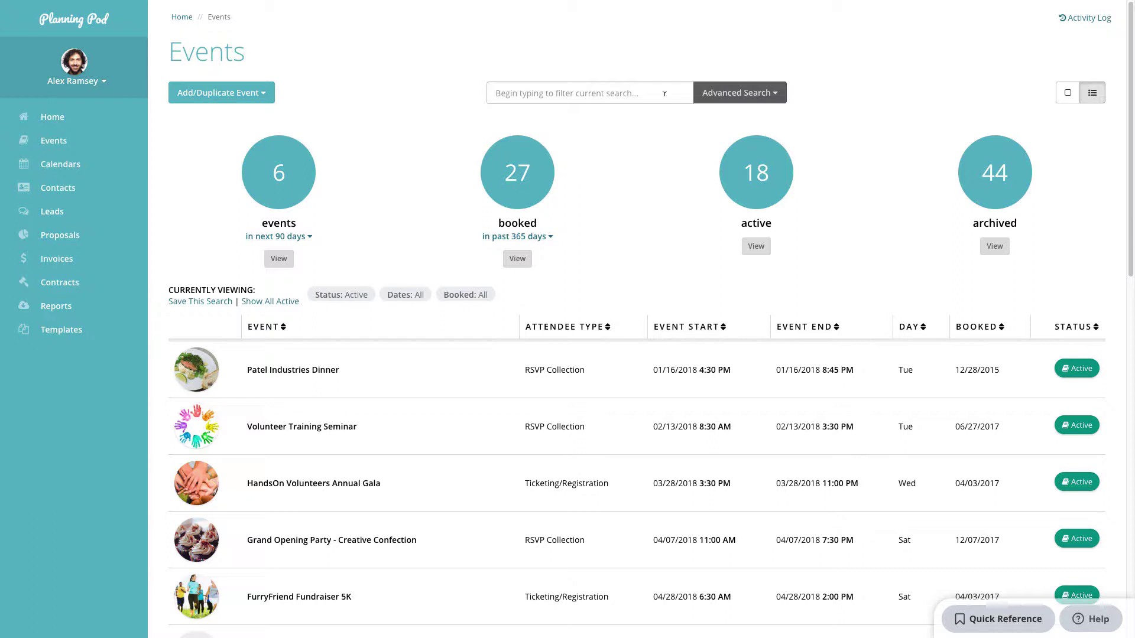
left_click(650, 92)
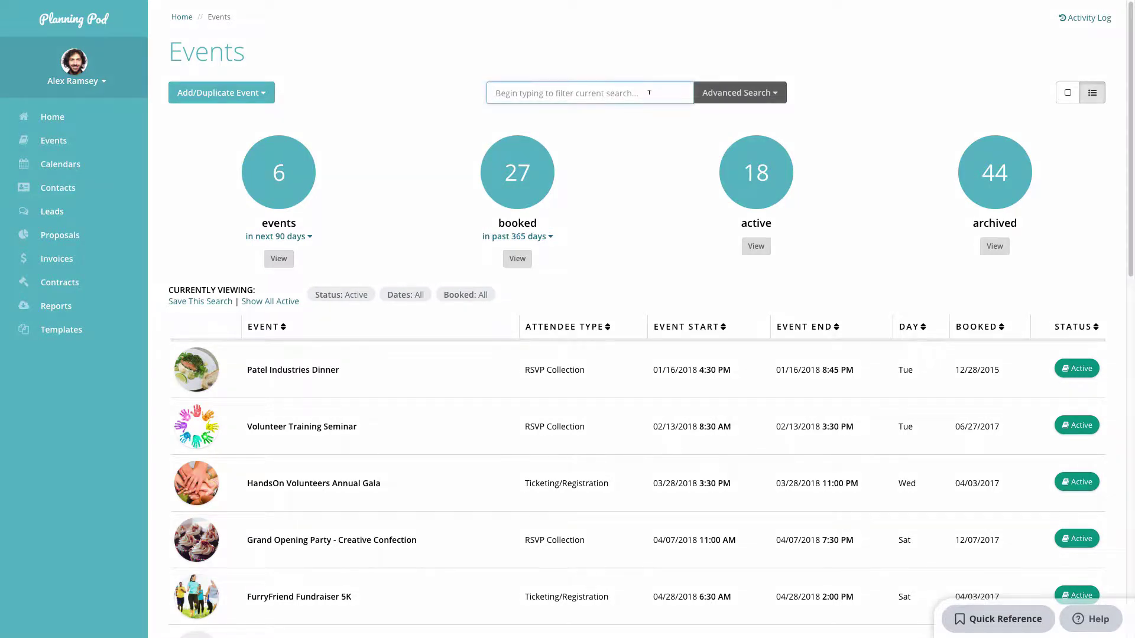
type("jas")
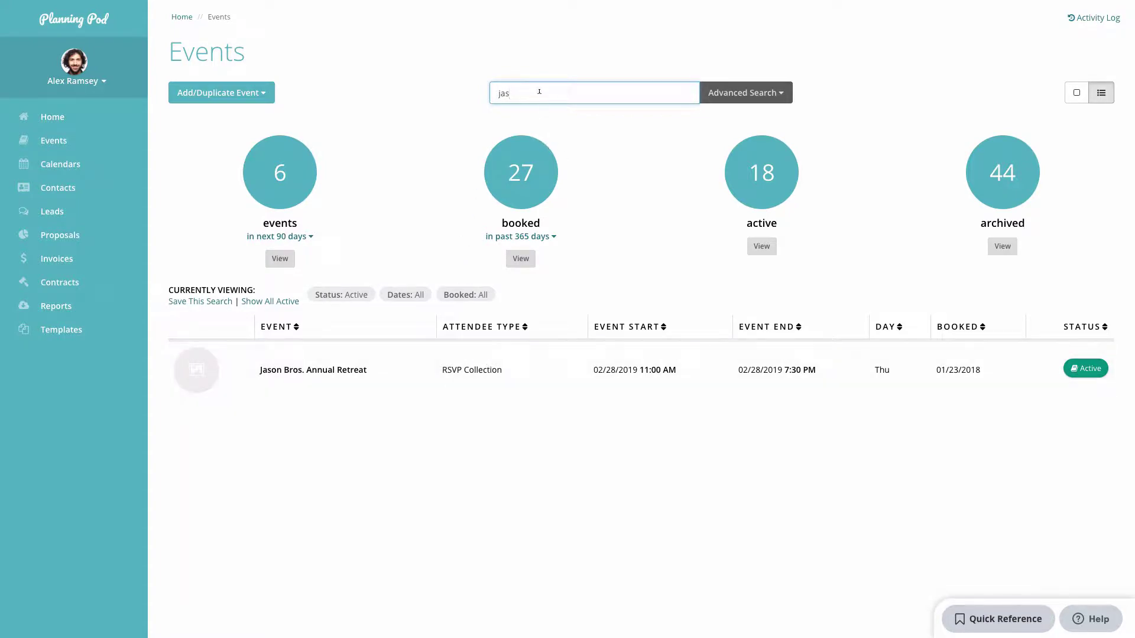
key("BackSpace")
left_click(733, 97)
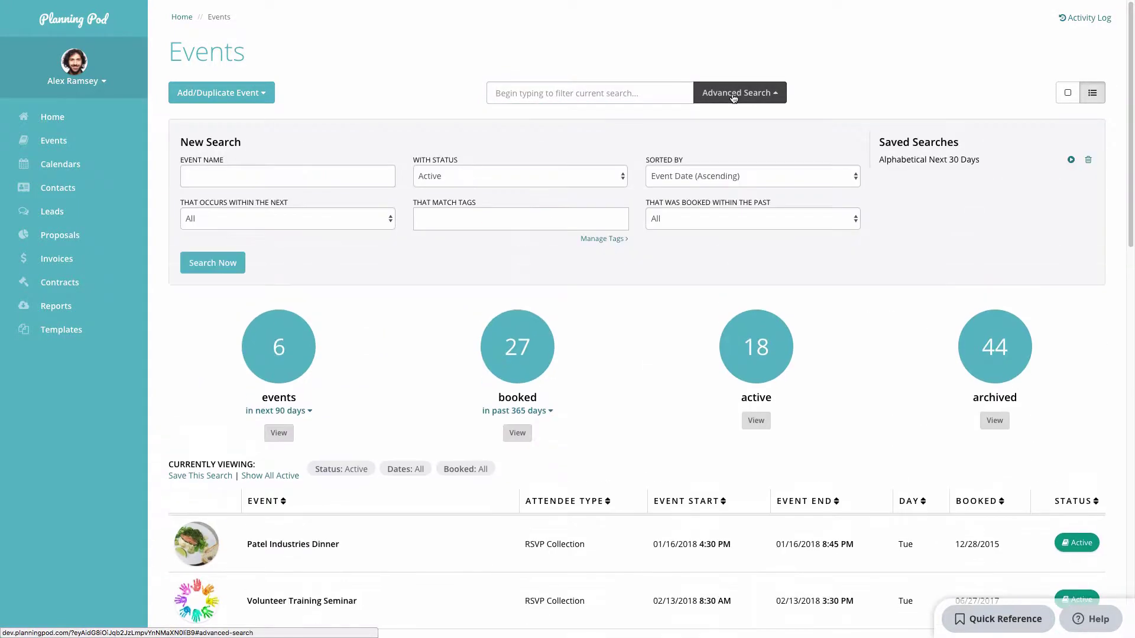
left_click(295, 180)
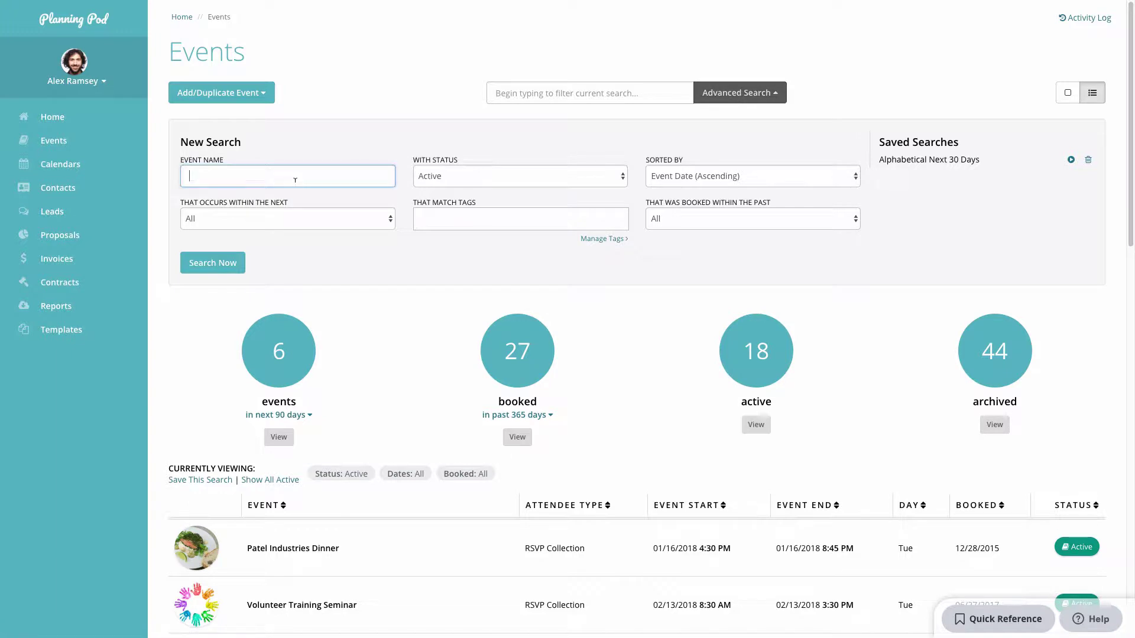
left_click(424, 175)
left_click(443, 185)
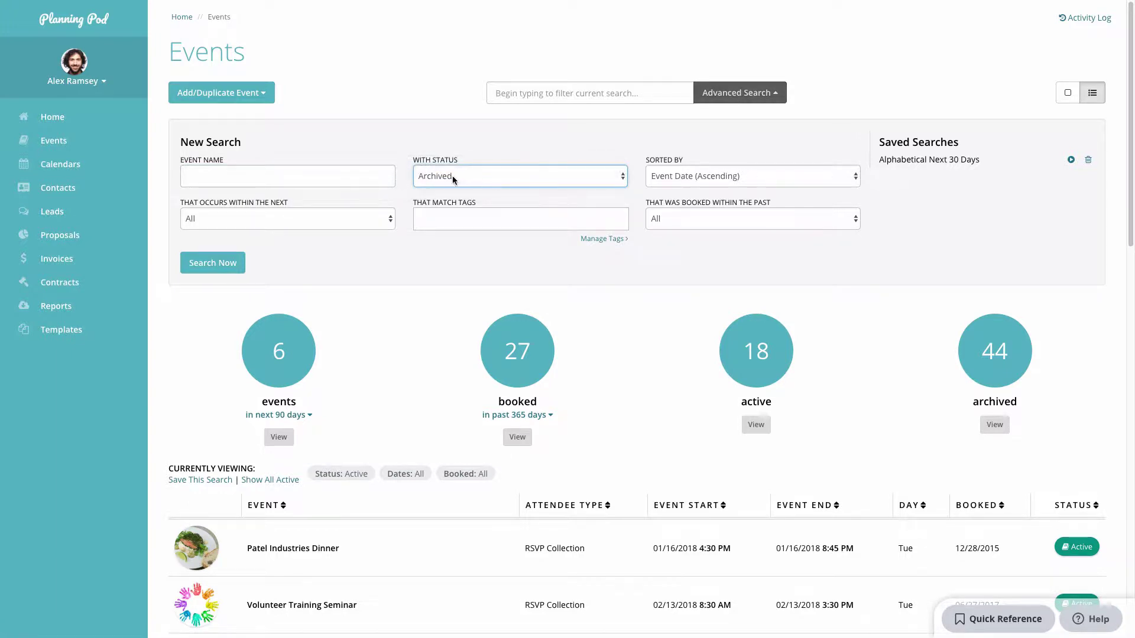
left_click(516, 221)
scroll(496, 277, "down", 5)
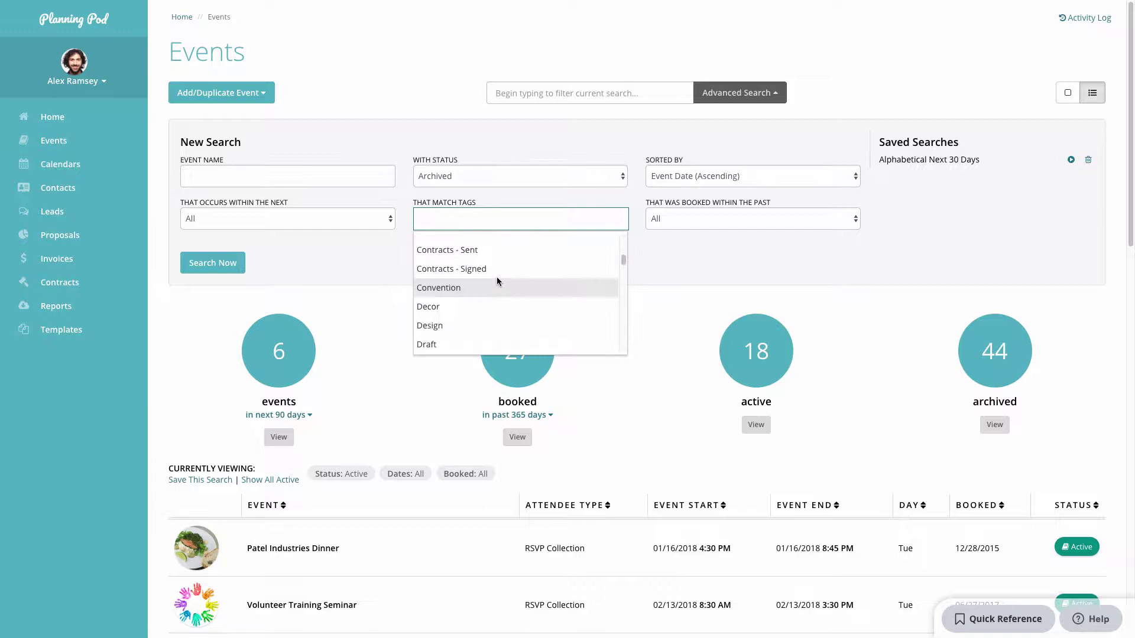
scroll(496, 273, "down", 5)
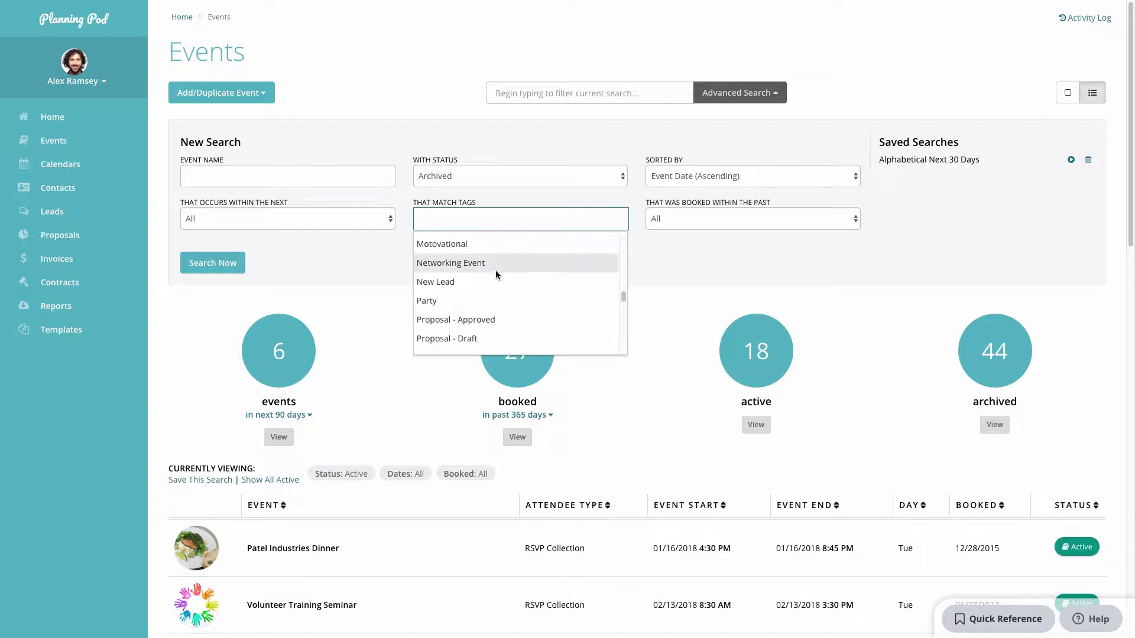
left_click(474, 300)
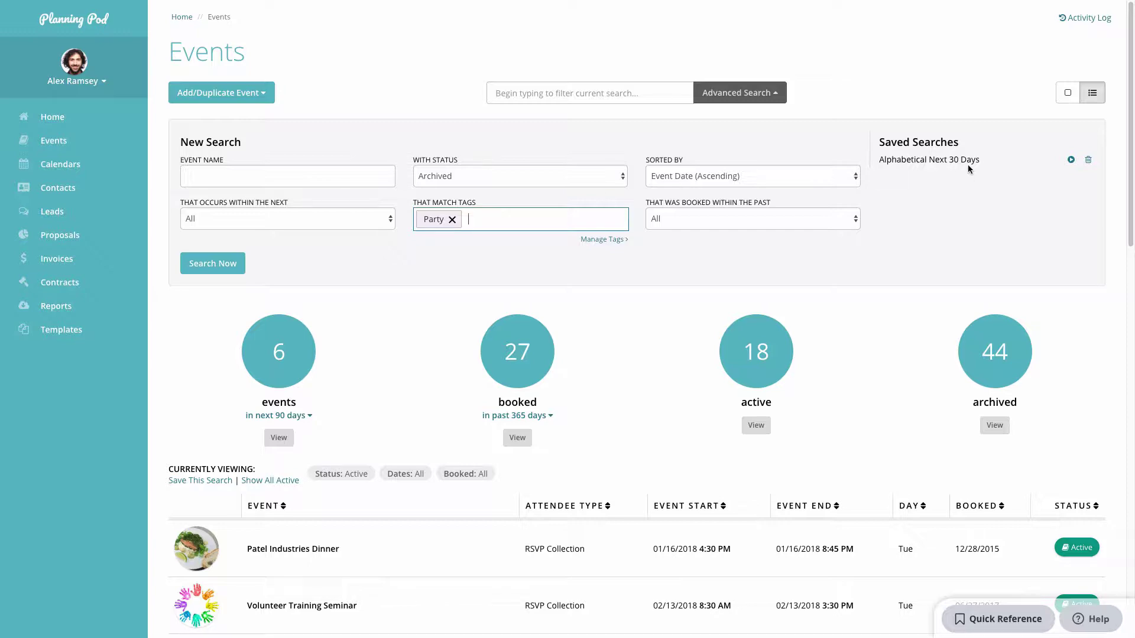
left_click(743, 95)
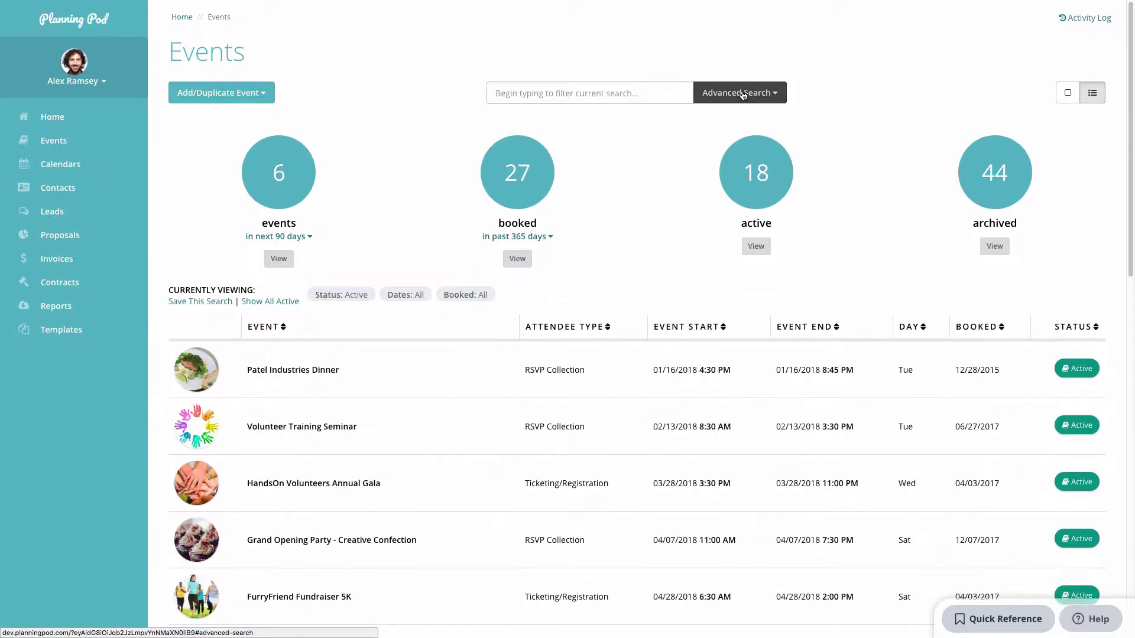
Preview the card view, then list active events in the next 180 days
left_click(1068, 94)
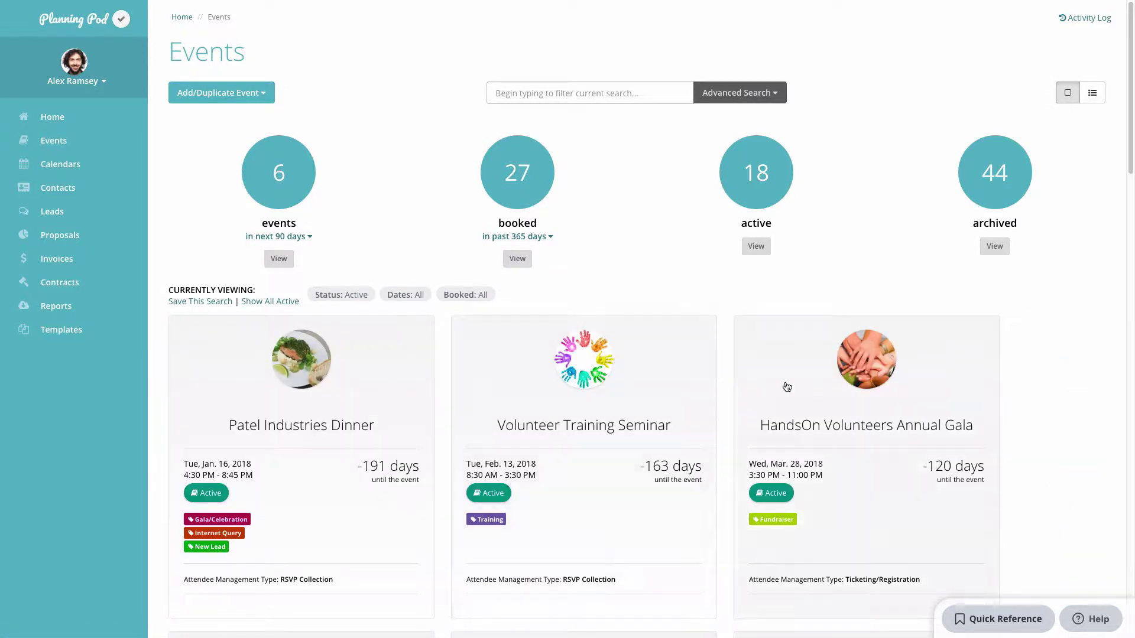
left_click(1099, 93)
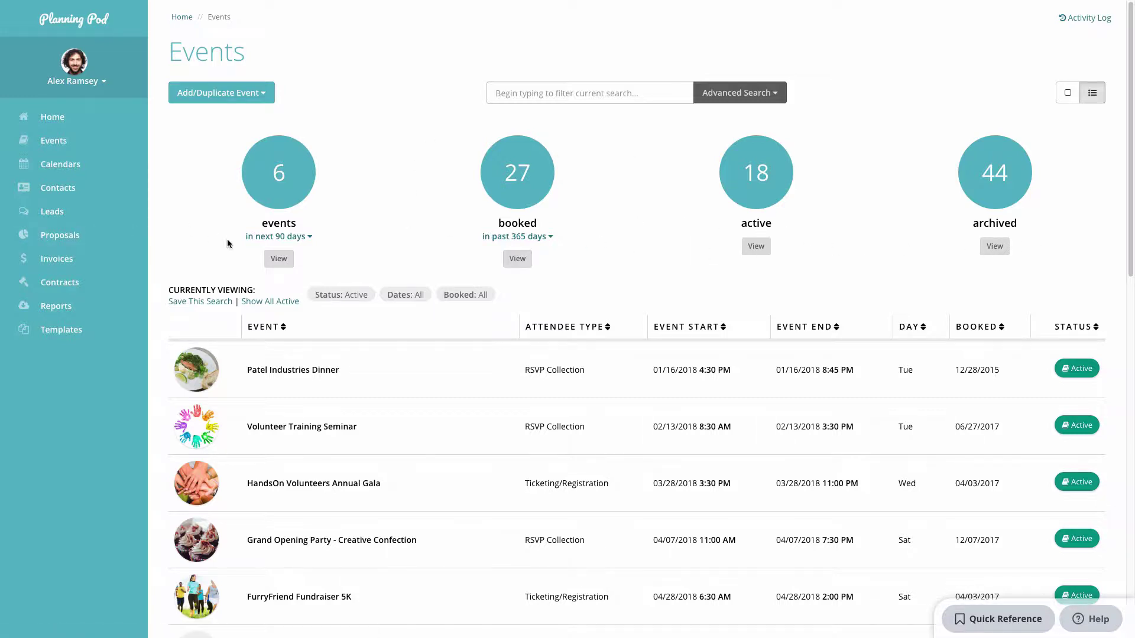
left_click(296, 237)
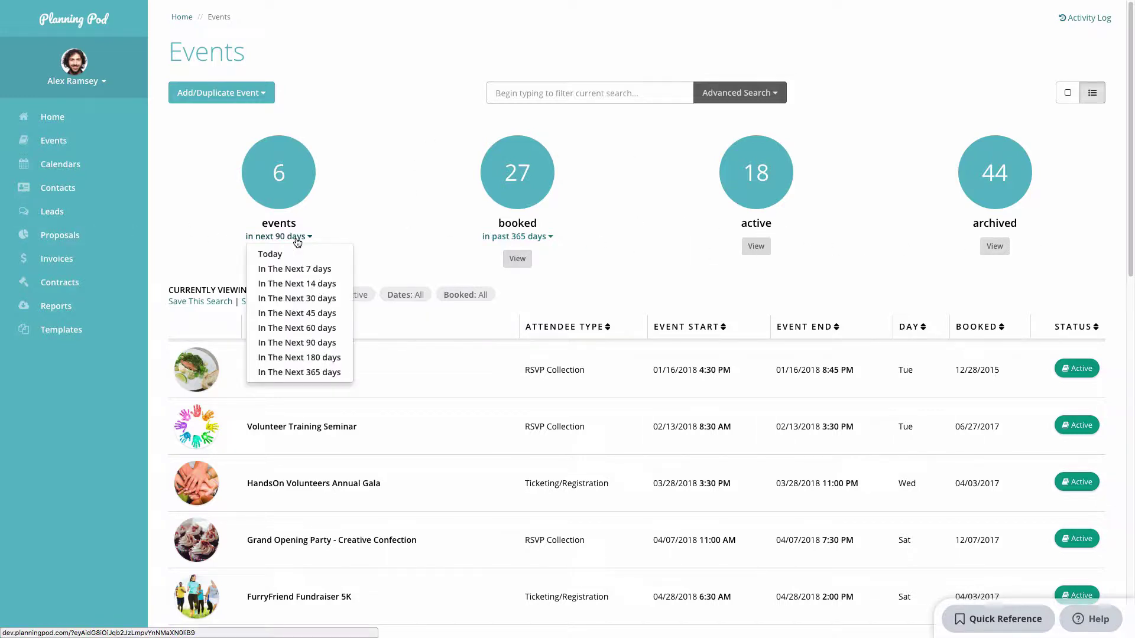
left_click(336, 358)
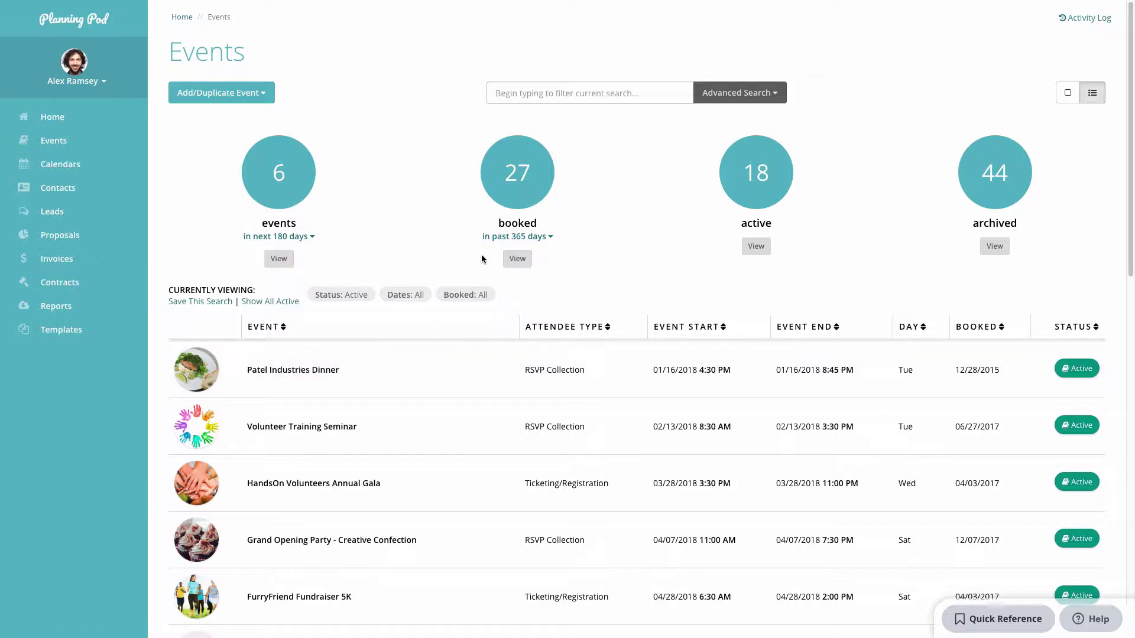
left_click(280, 261)
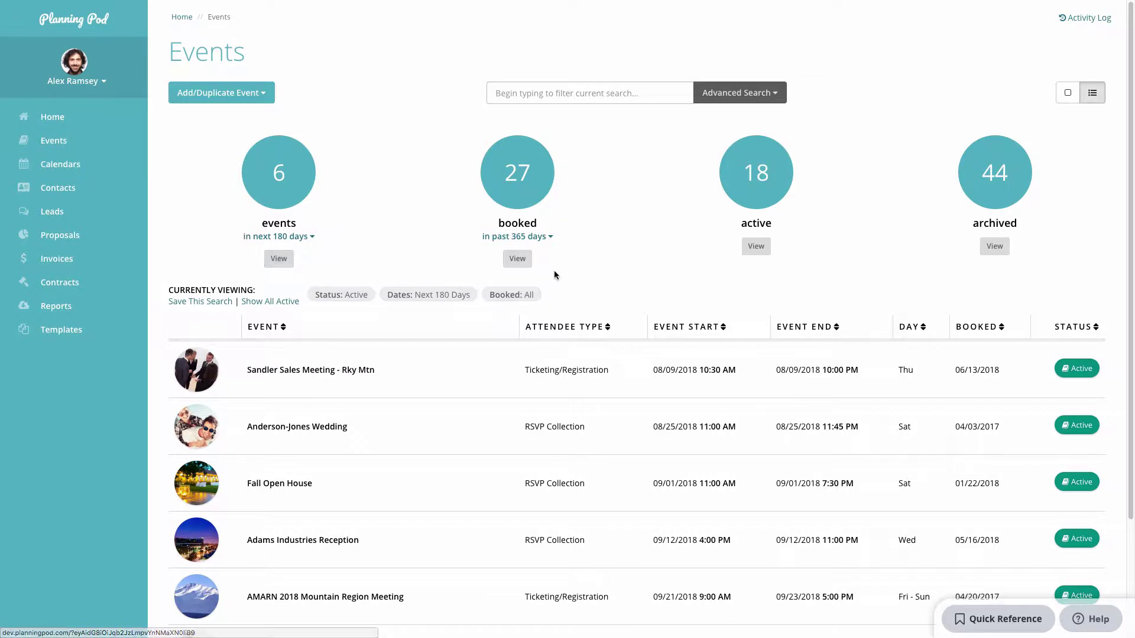
Check the archived events, then return to active events in the next 180 days
left_click(988, 247)
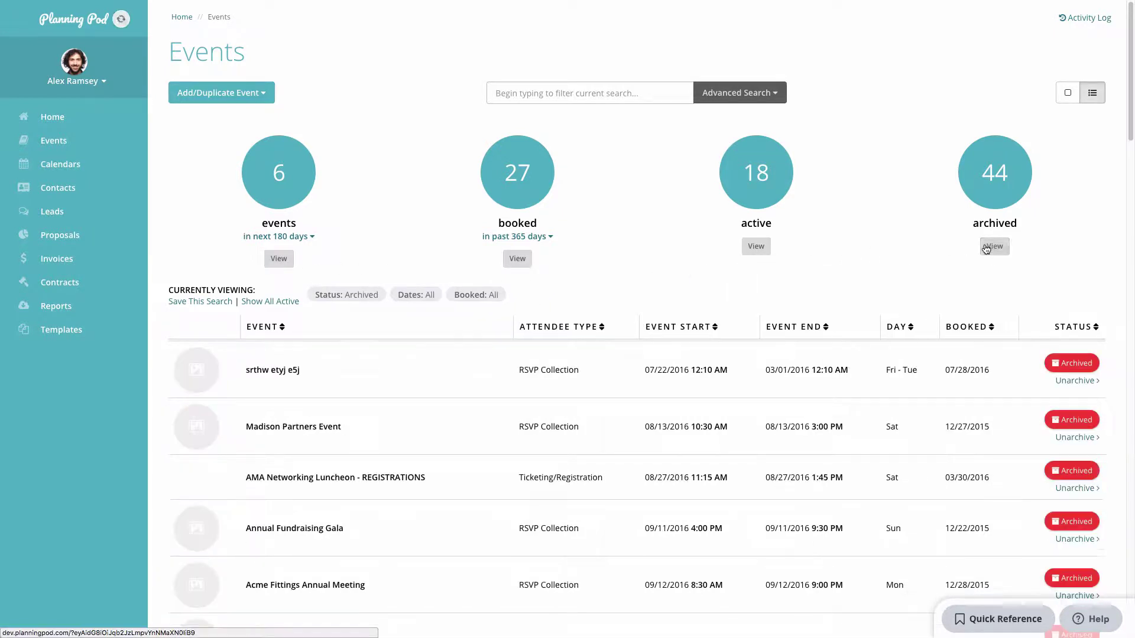
scroll(739, 391, "down", 5)
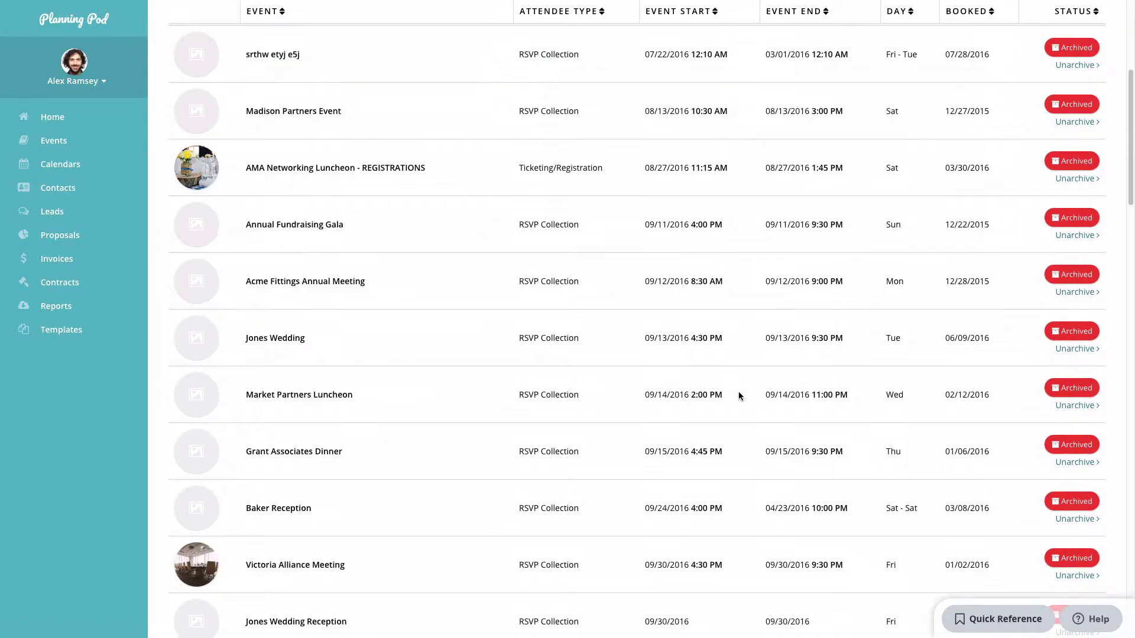
scroll(739, 392, "up", 5)
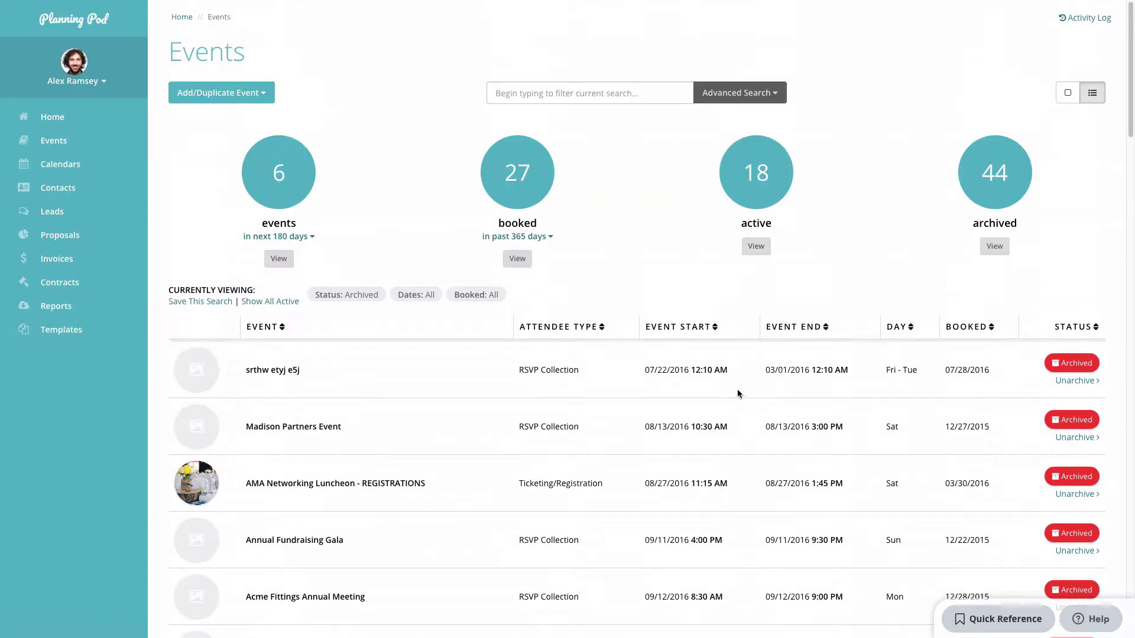
left_click(279, 260)
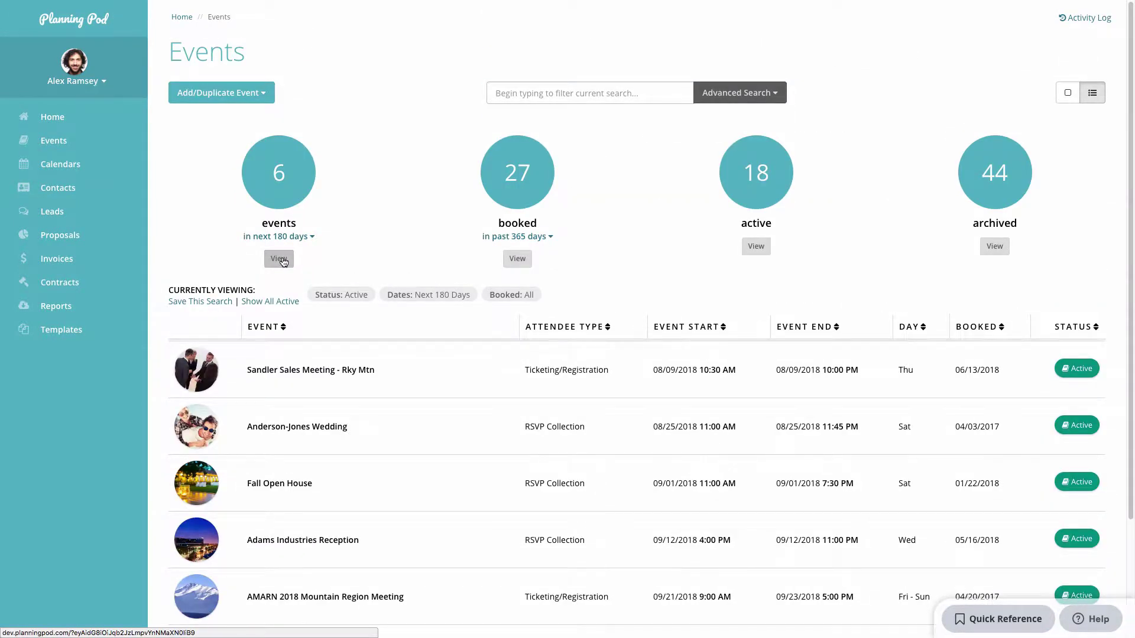
Dismiss the Save Search prompt and show all active events
left_click(193, 303)
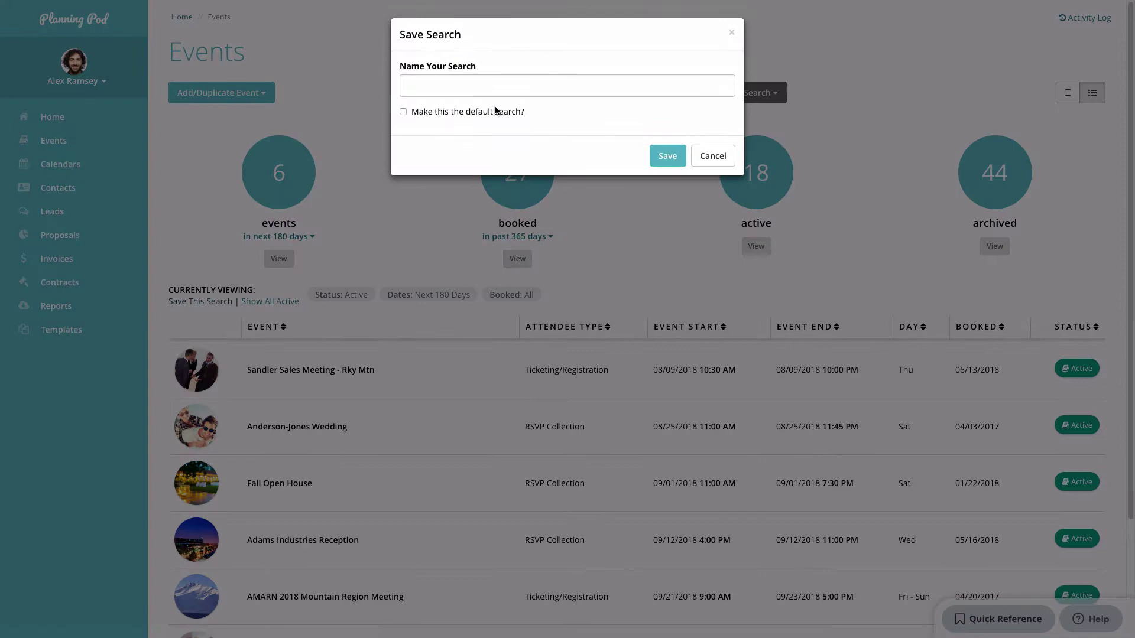
left_click(713, 157)
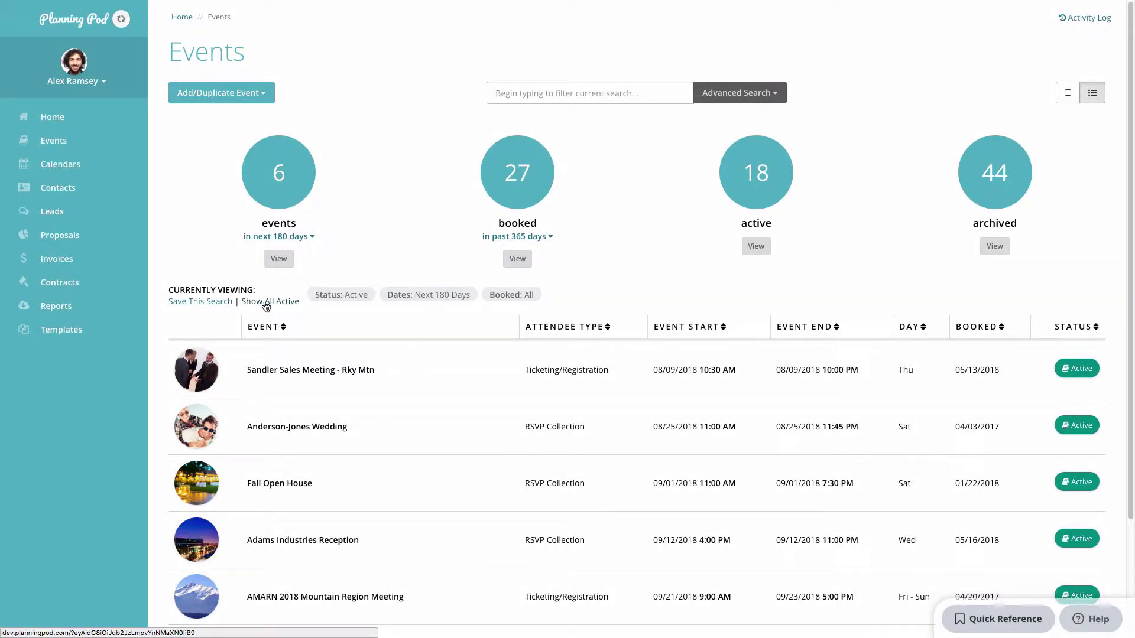
left_click(266, 302)
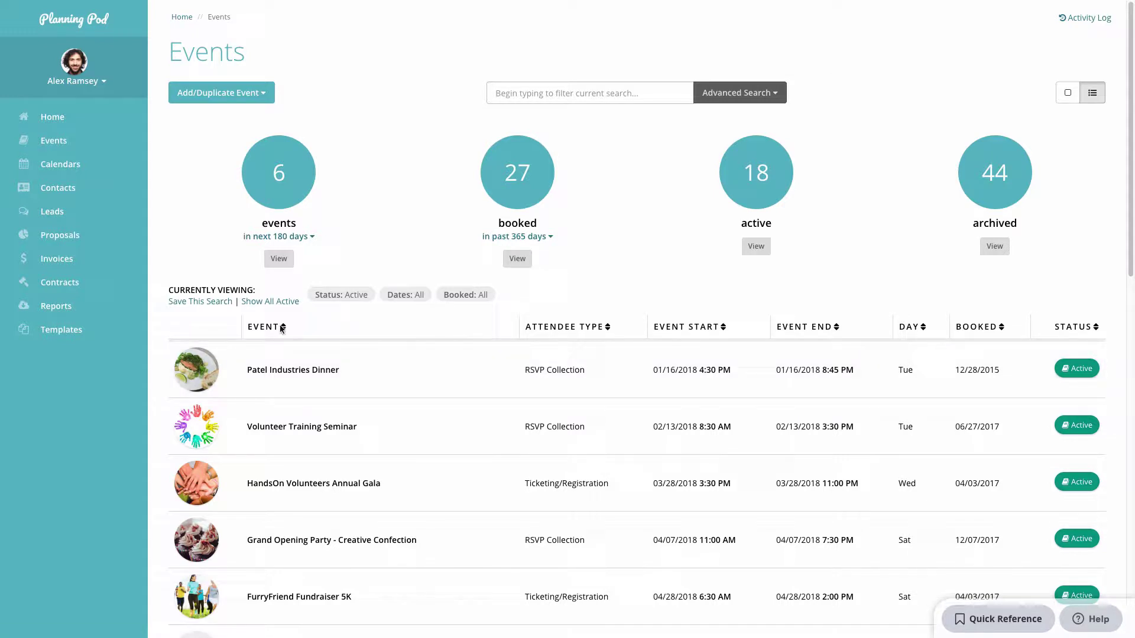
Sort the events by Event Start and then by Booked, in both directions
left_click(723, 329)
left_click(723, 329)
left_click(1002, 329)
left_click(1002, 329)
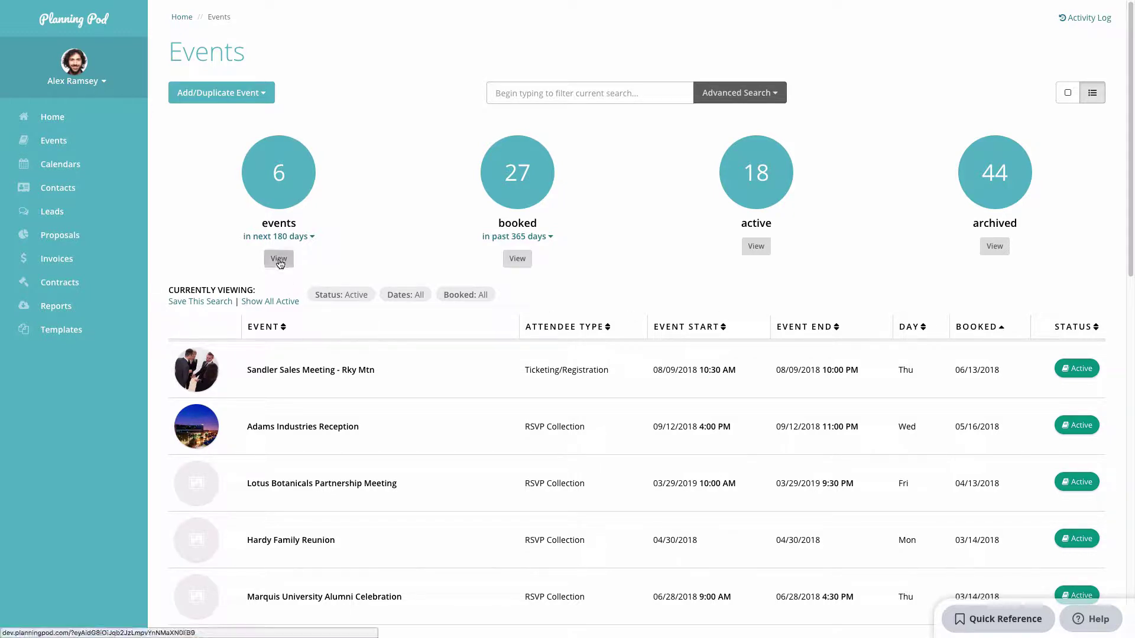
Narrow to the next 180 days, then show all active events again and browse down
left_click(278, 258)
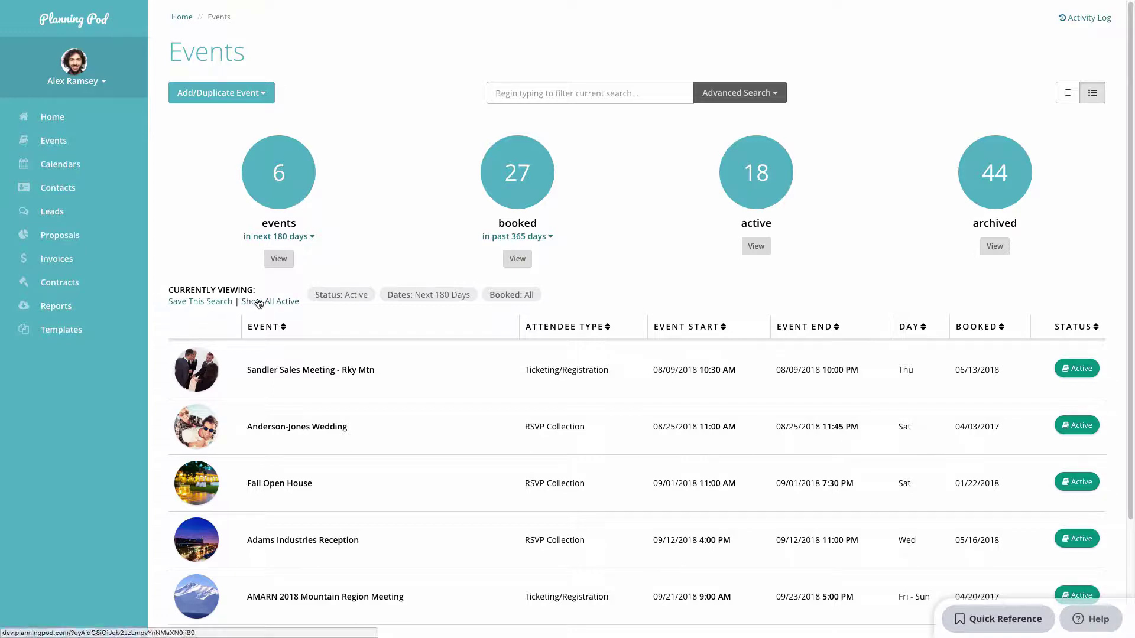
left_click(264, 301)
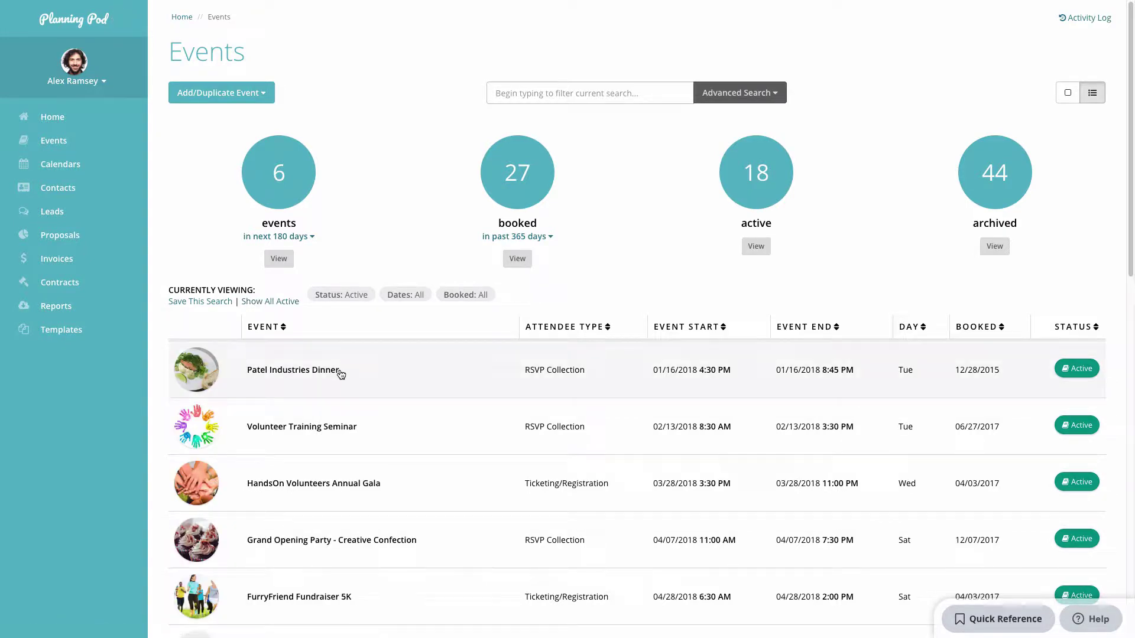
scroll(341, 374, "down", 4)
scroll(342, 374, "down", 8)
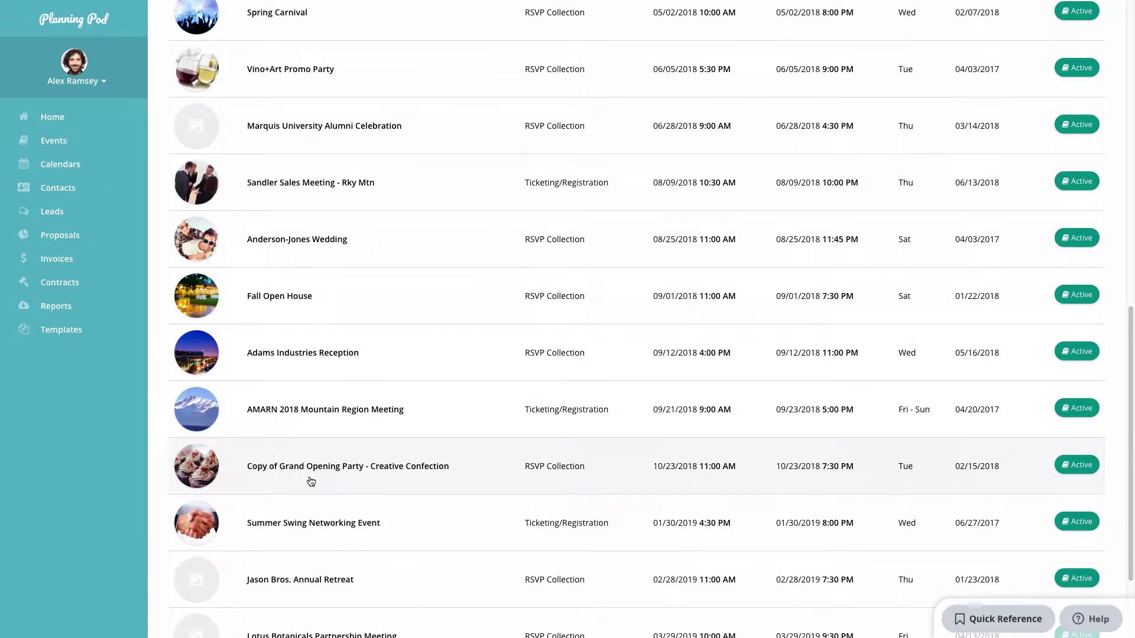
scroll(311, 479, "down", 1)
Open the Jason Bros. Annual Retreat dashboard, view its Contacts, then return to the events list
left_click(297, 534)
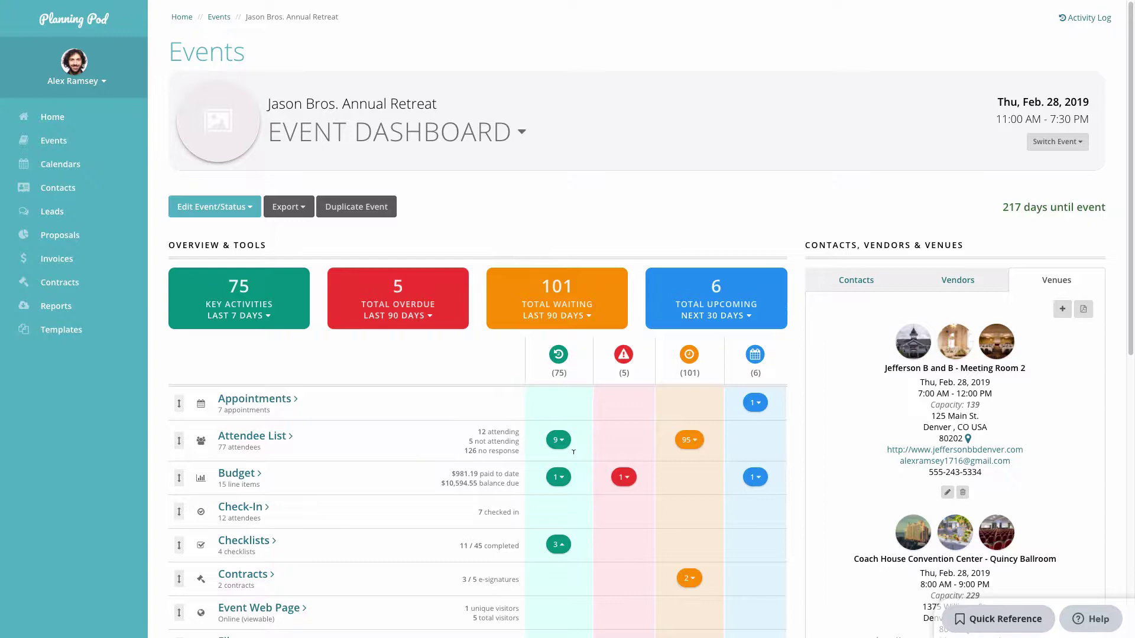
scroll(751, 399, "down", 3)
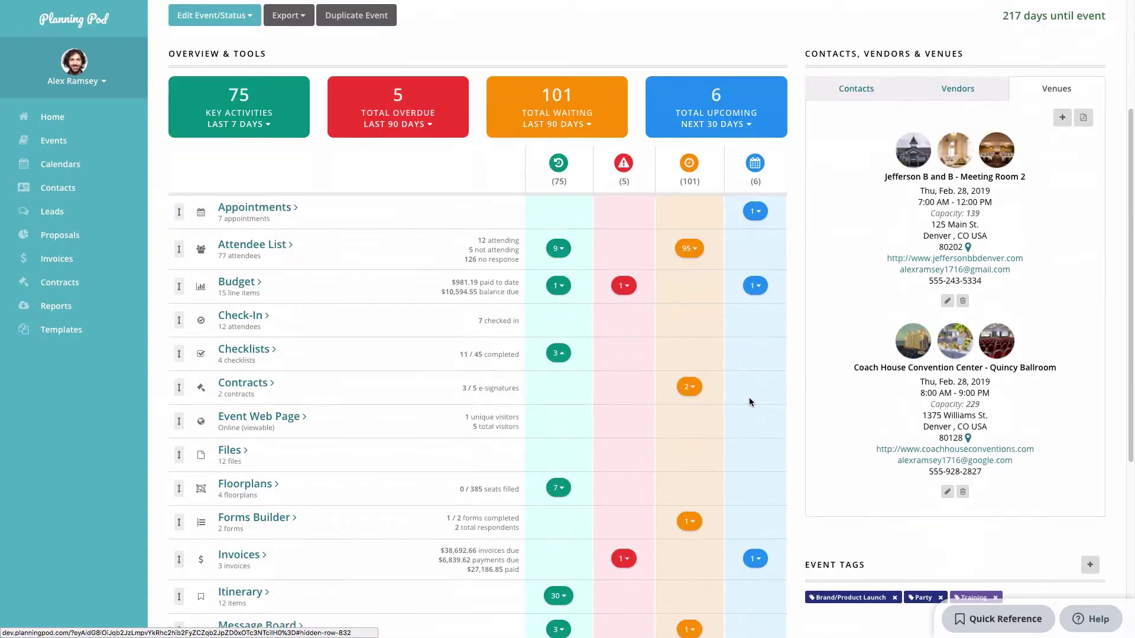
scroll(750, 401, "up", 3)
left_click(855, 283)
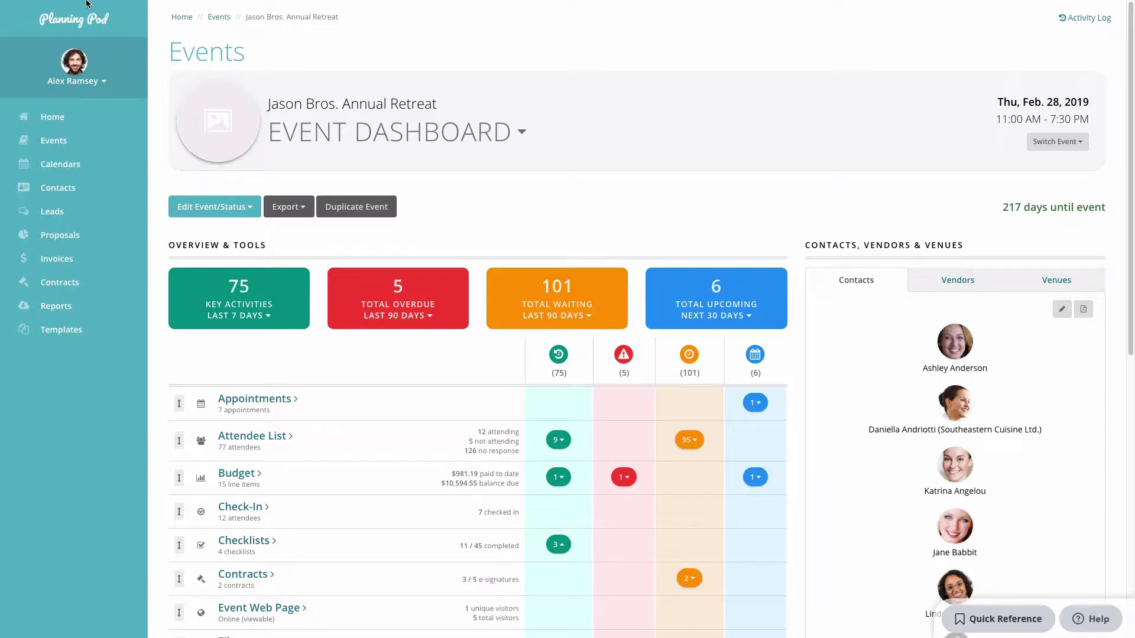
mouse_move(78, 5)
left_click(11, 46)
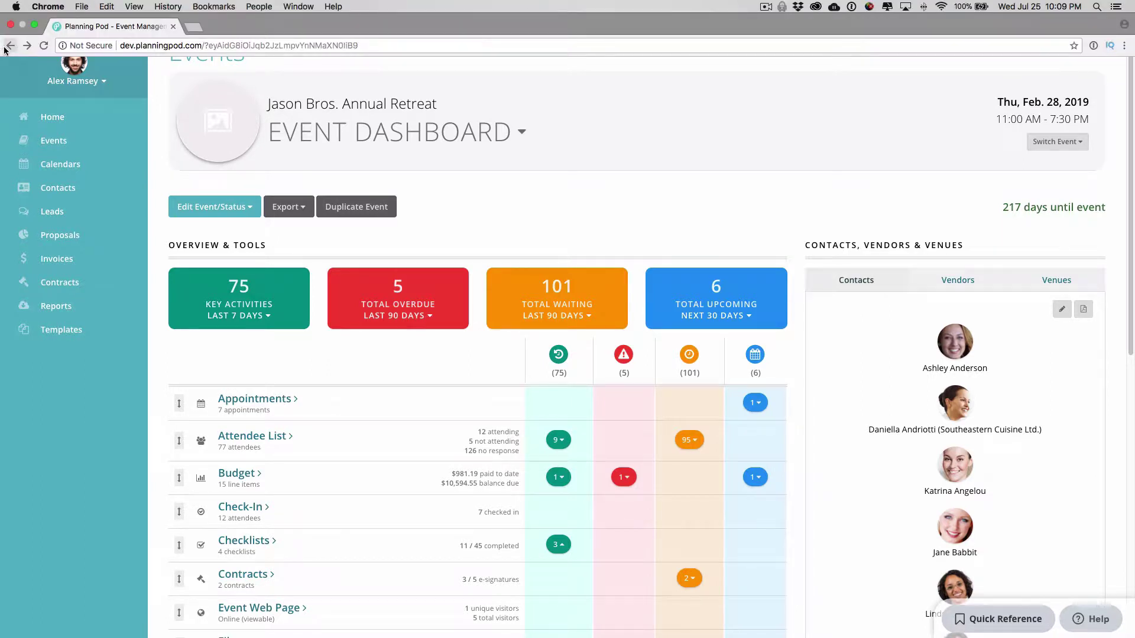
Start a new blank event named 'Kickoff Reception' with a greener event colour
left_click(214, 93)
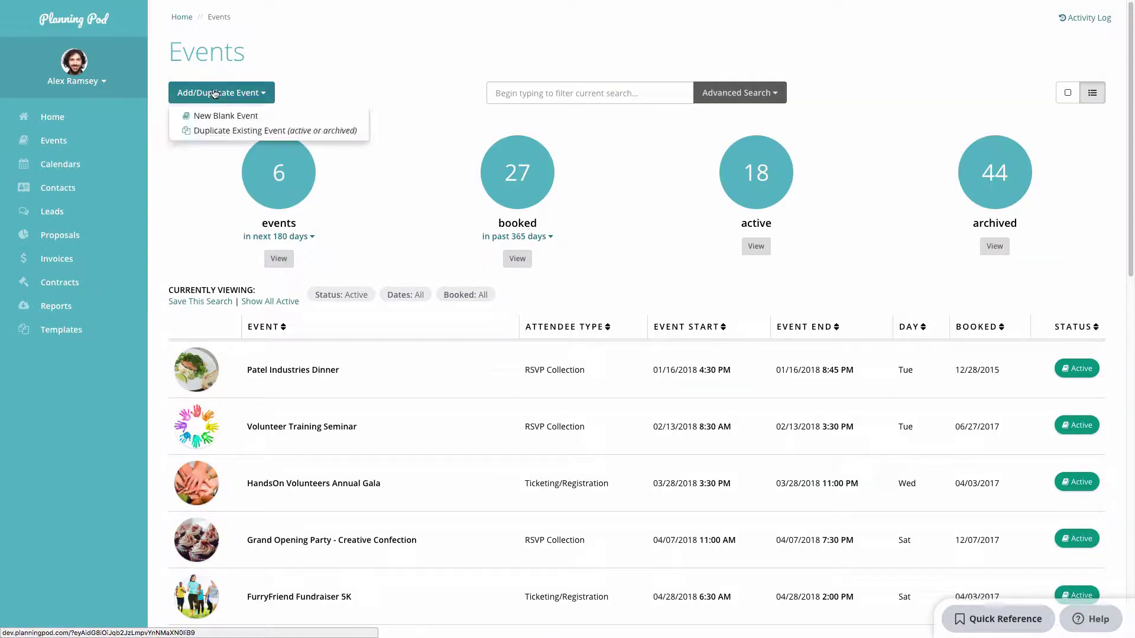
left_click(252, 118)
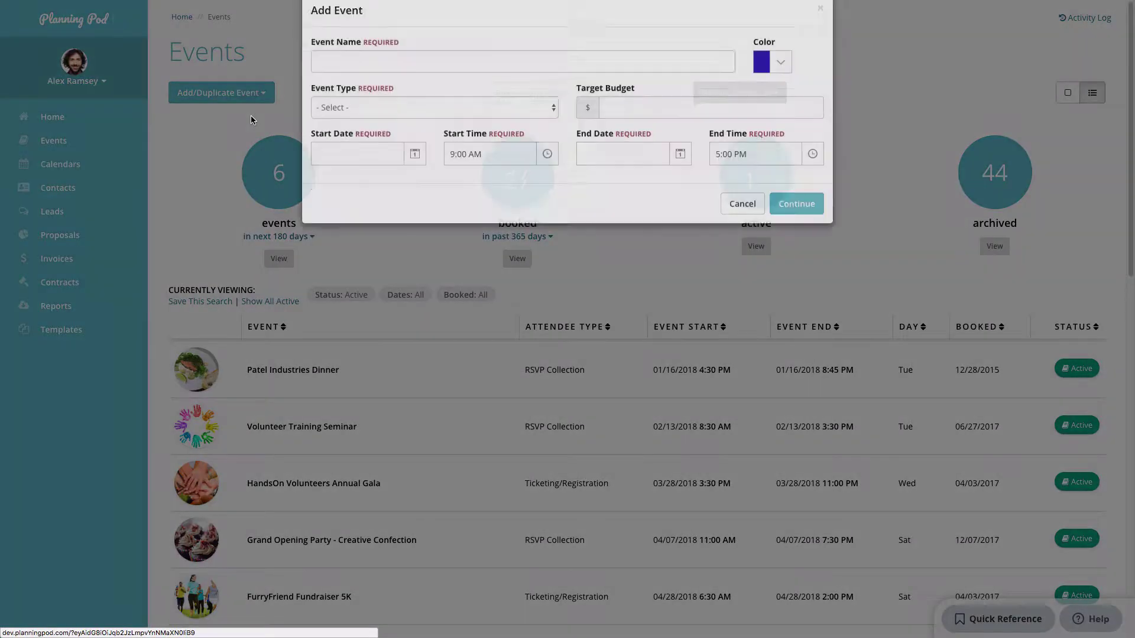
left_click(375, 86)
type("Kick")
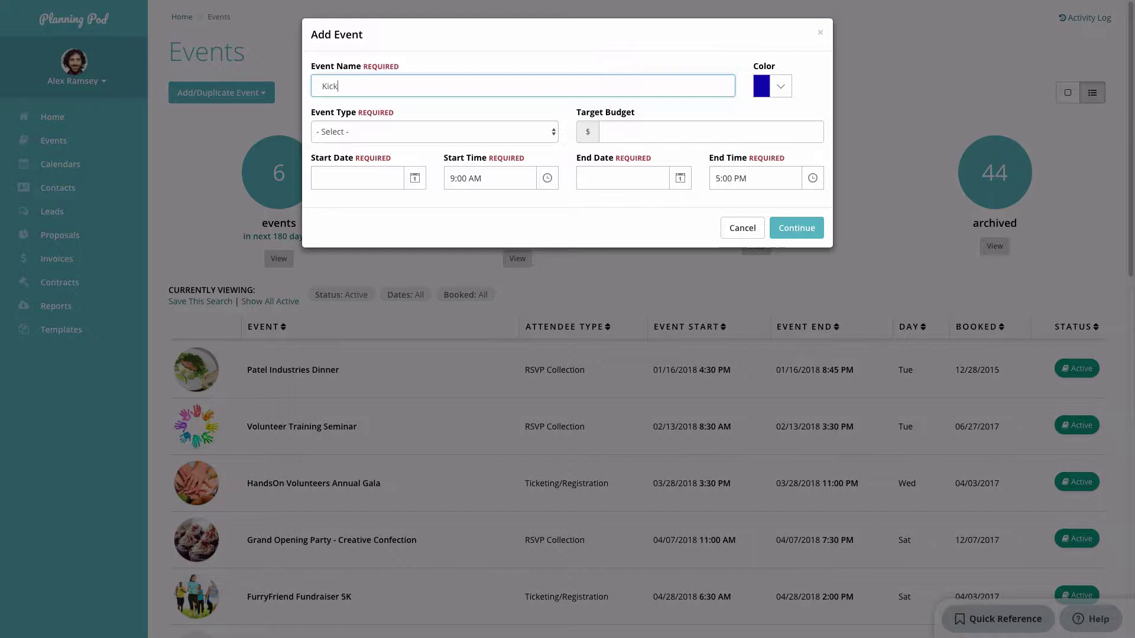
type("off Reception")
left_click(780, 86)
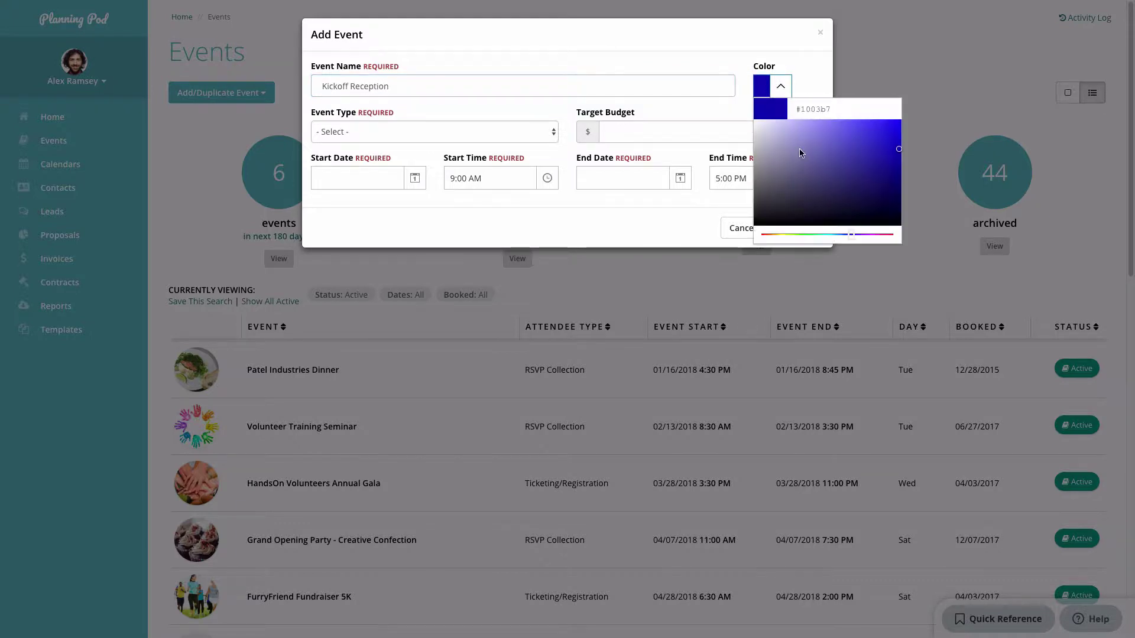
left_click_drag(850, 235, 780, 235)
Make it a Dinner/Gala starting 10/17/2018 at 5:30 PM
left_click(480, 133)
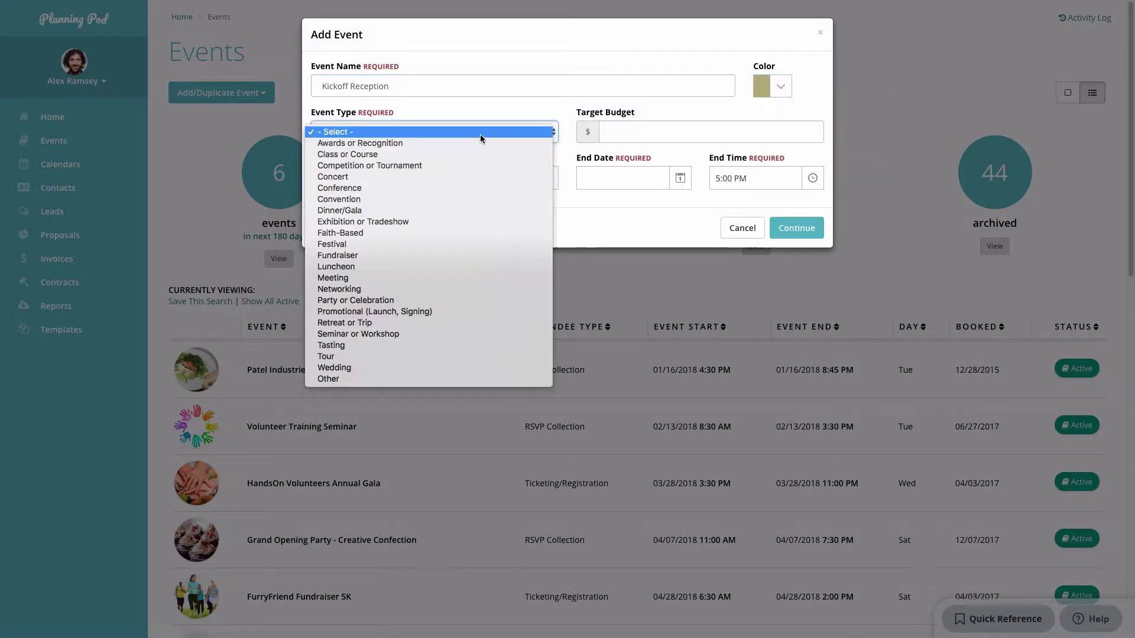
left_click(452, 211)
left_click(414, 178)
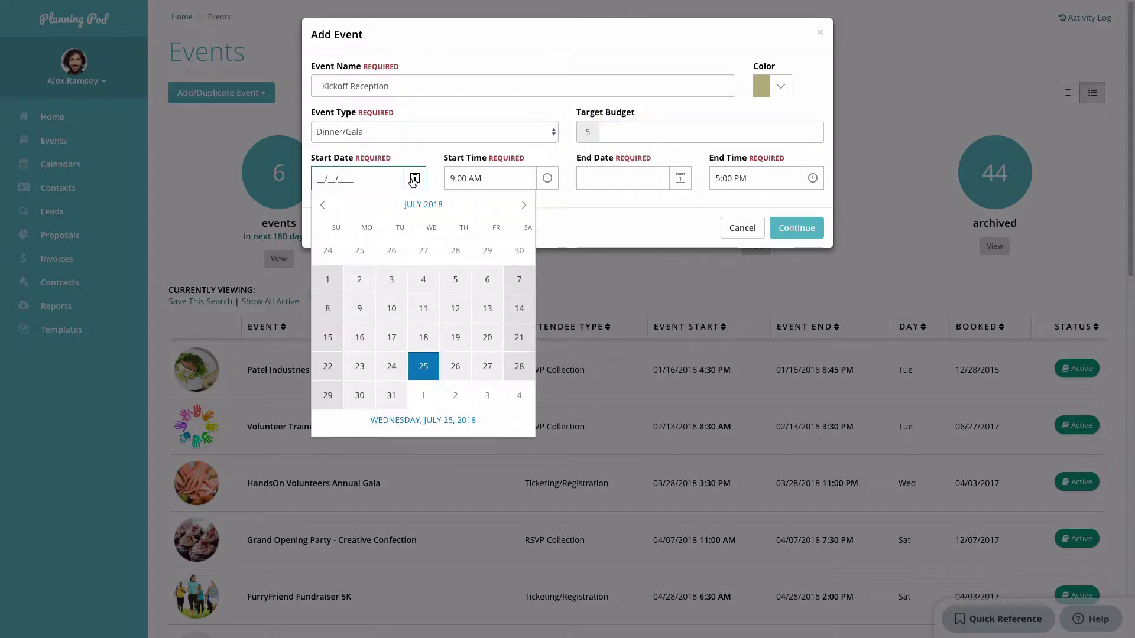
left_click(524, 206)
left_click(523, 205)
left_click(523, 205)
left_click(420, 308)
left_click(548, 178)
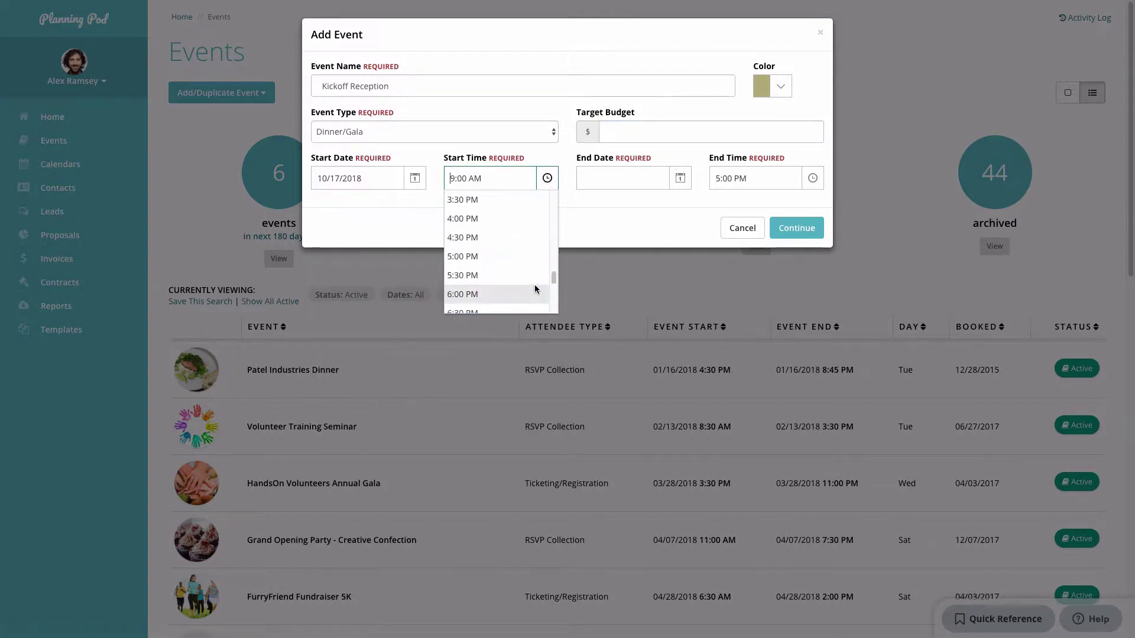
left_click(535, 285)
Set the end to 10/17/2018 at 10:00 PM and continue
left_click(680, 178)
left_click(793, 205)
left_click(792, 205)
left_click(793, 205)
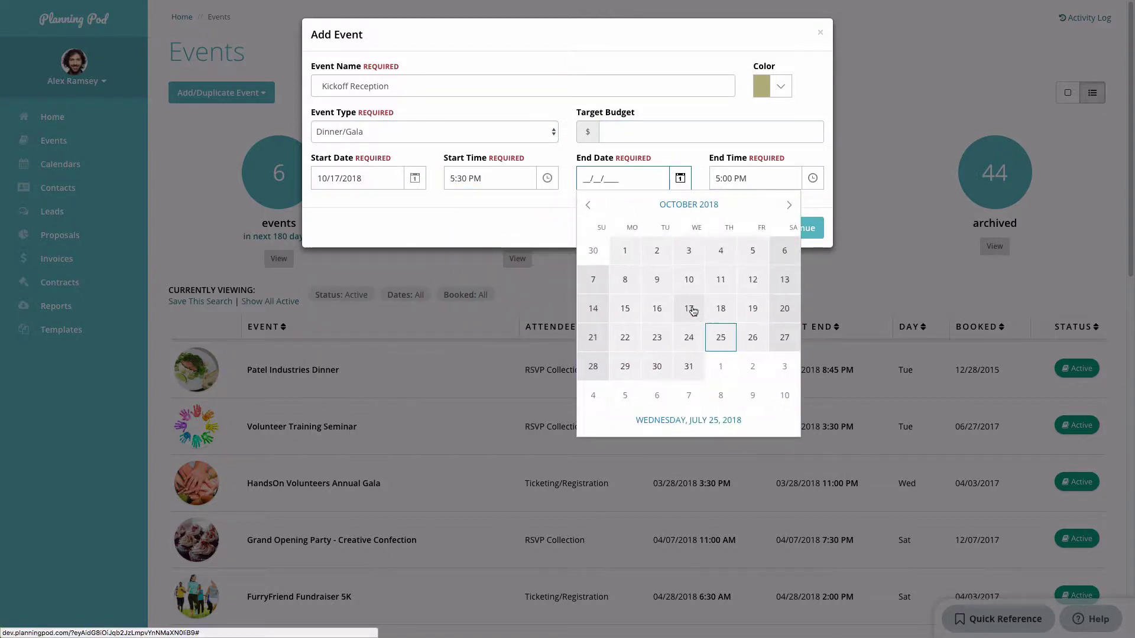
left_click(687, 307)
left_click(711, 178)
key("Delete")
type("10")
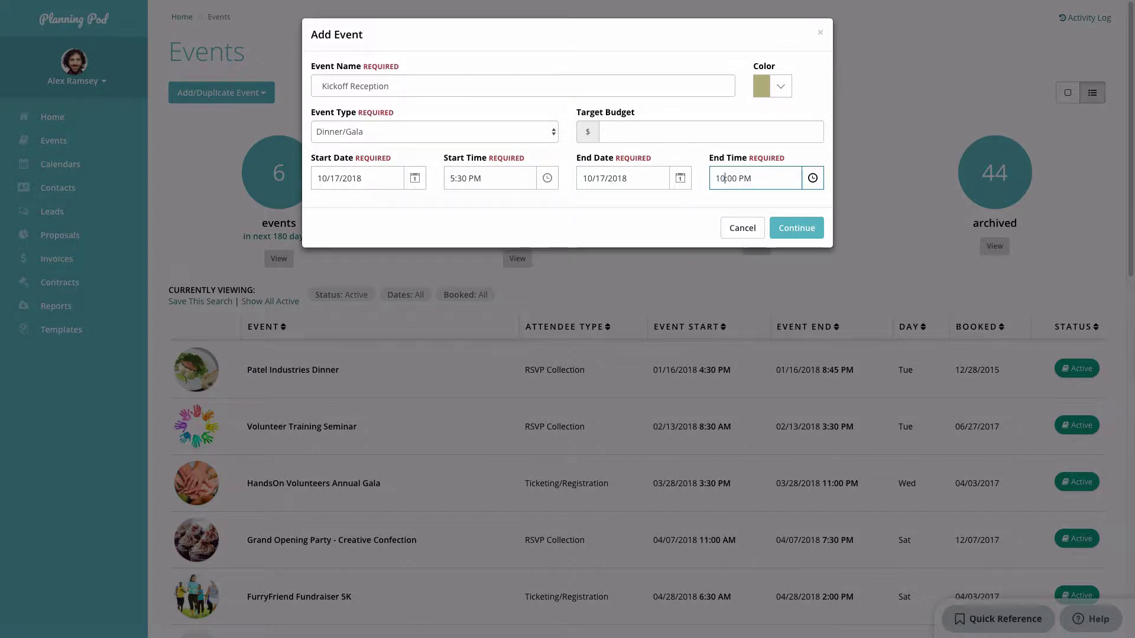
left_click(809, 229)
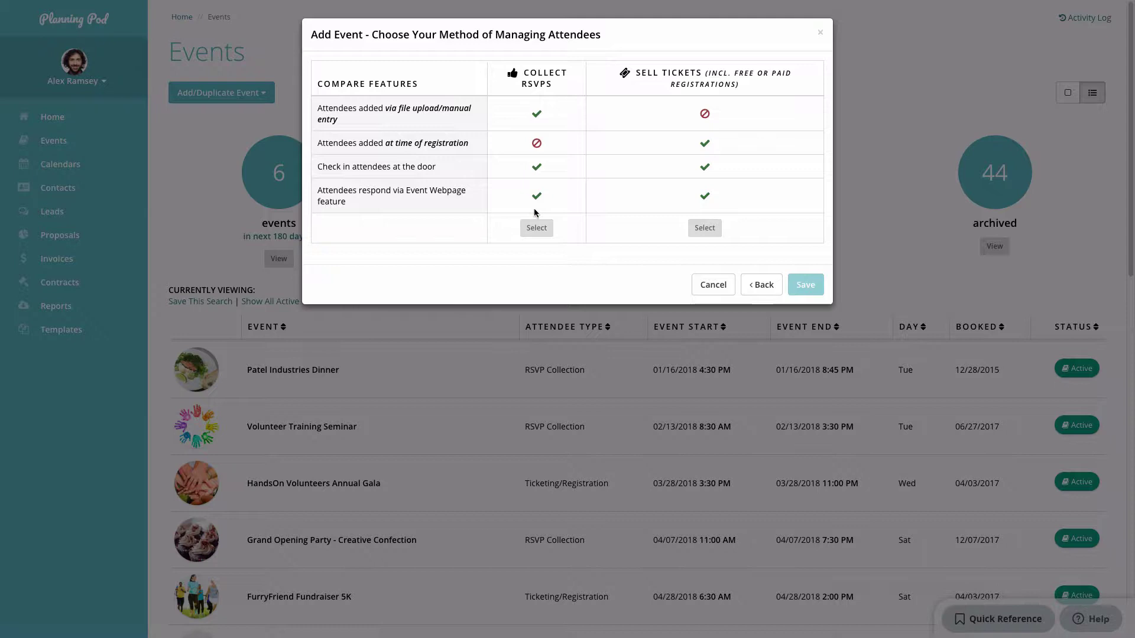
Choose Collect RSVPs for attendees, after briefly trying Sell Tickets, and save Kickoff Reception
left_click(537, 229)
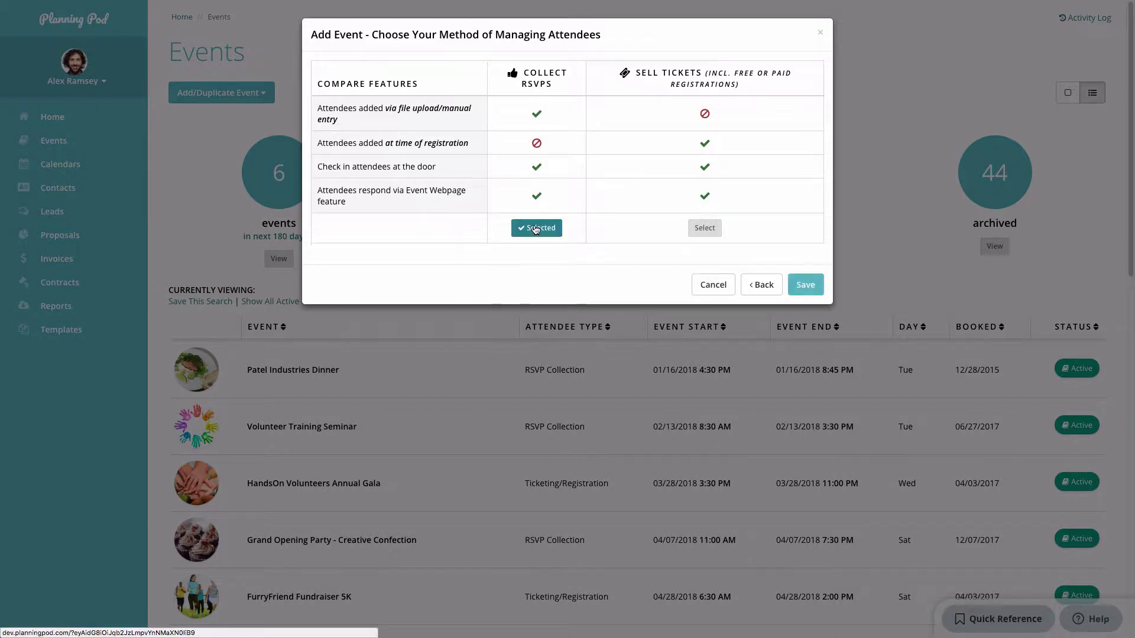
left_click(713, 229)
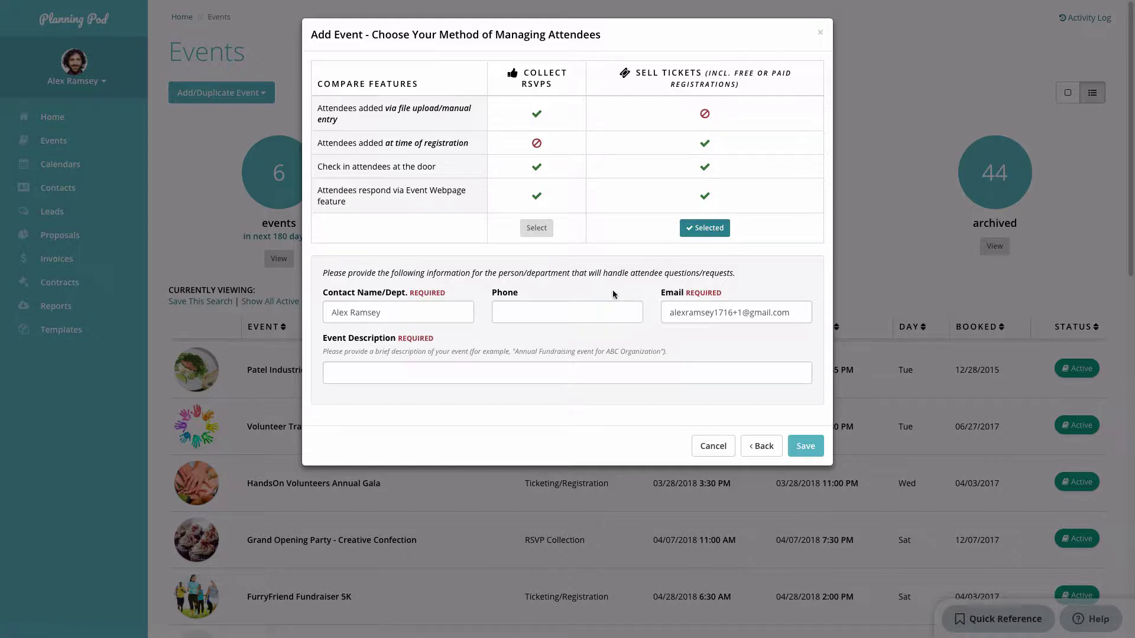
left_click(536, 228)
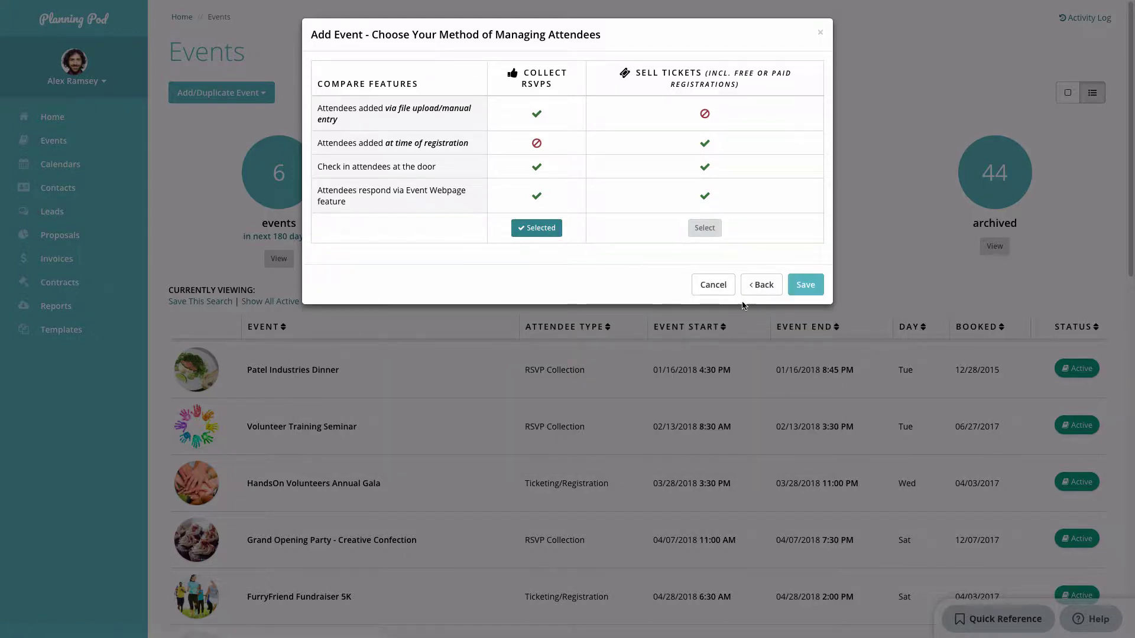
left_click(805, 286)
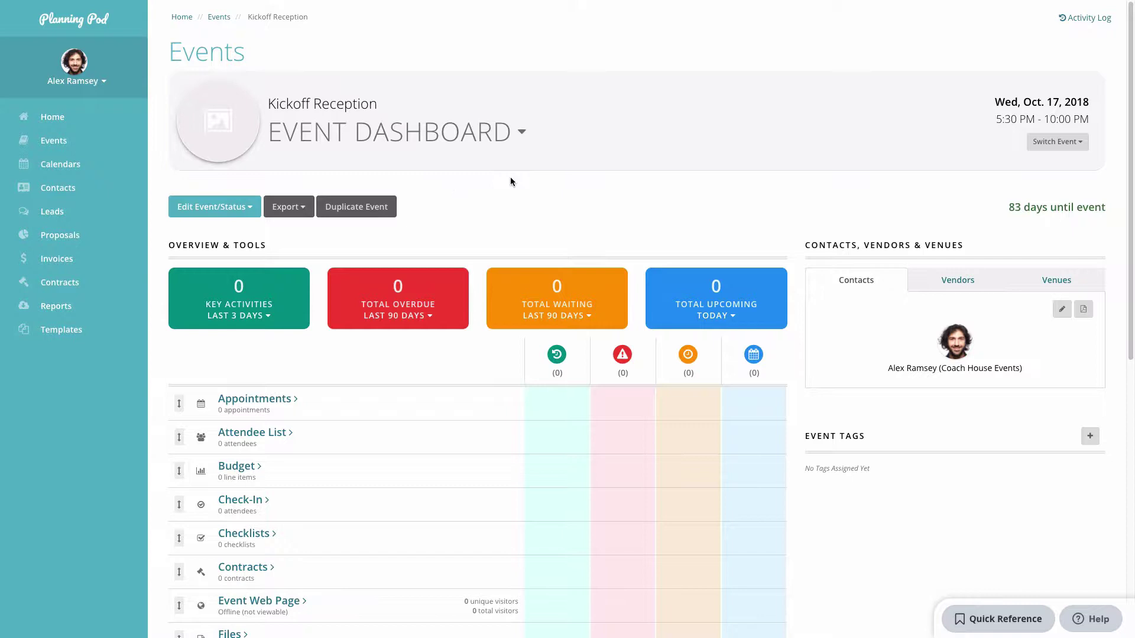
left_click(405, 139)
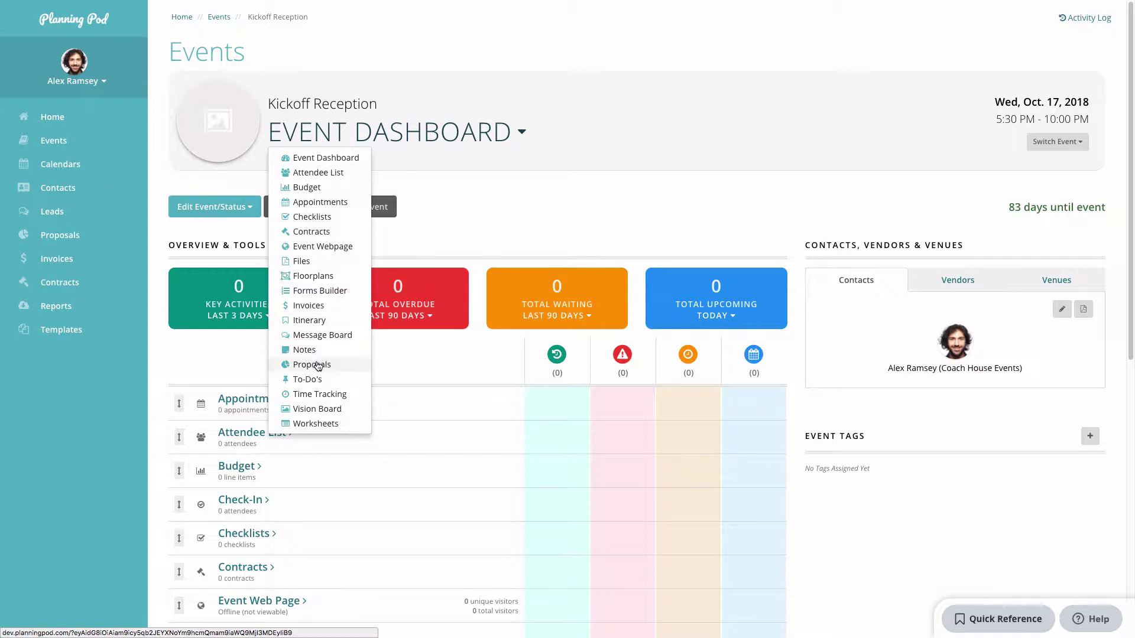
left_click(320, 291)
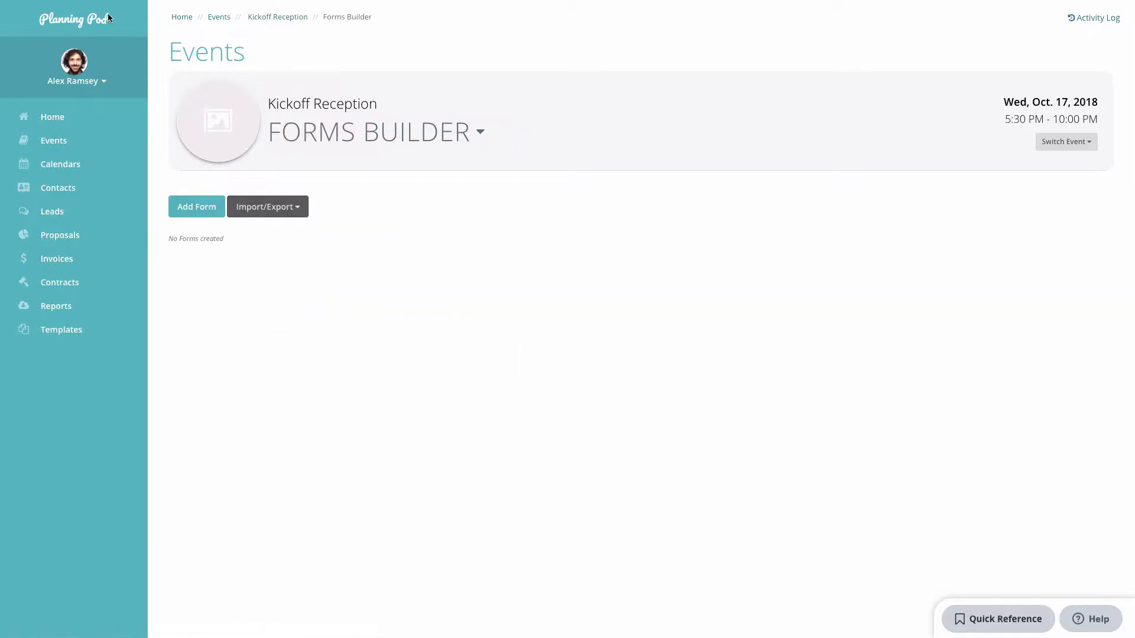
left_click(258, 17)
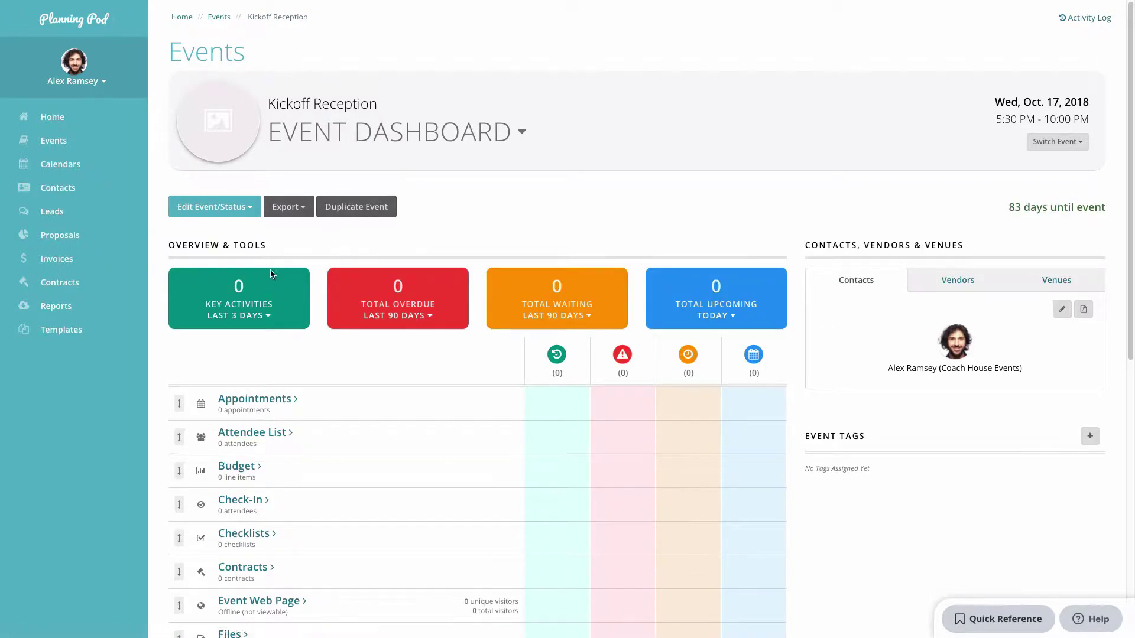
scroll(271, 274, "down", 4)
scroll(223, 261, "down", 3)
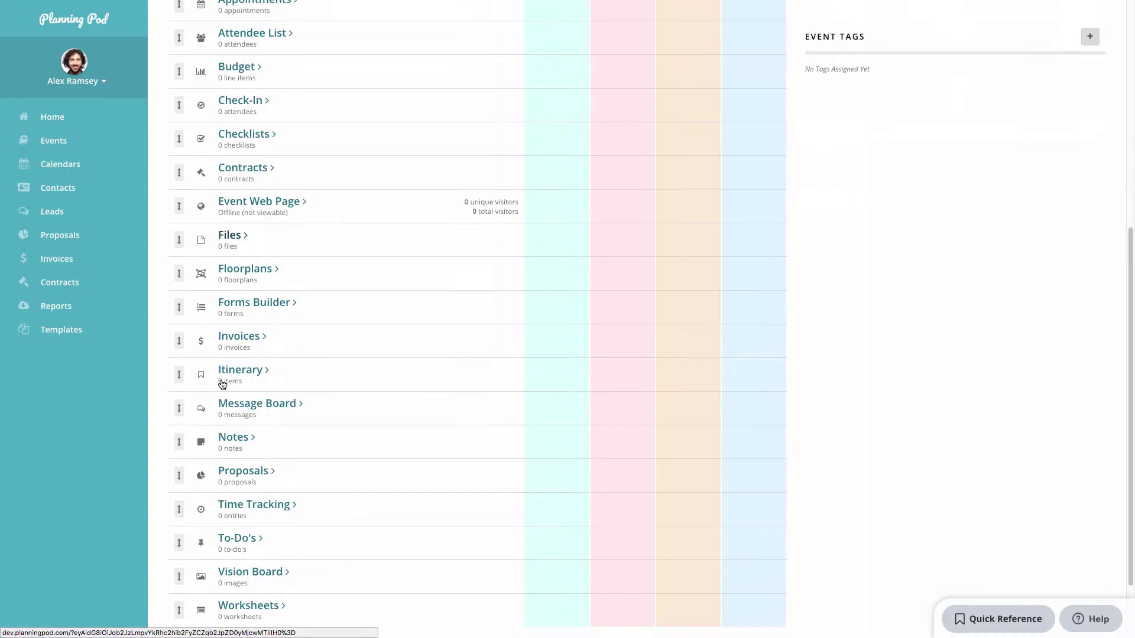
left_click(242, 335)
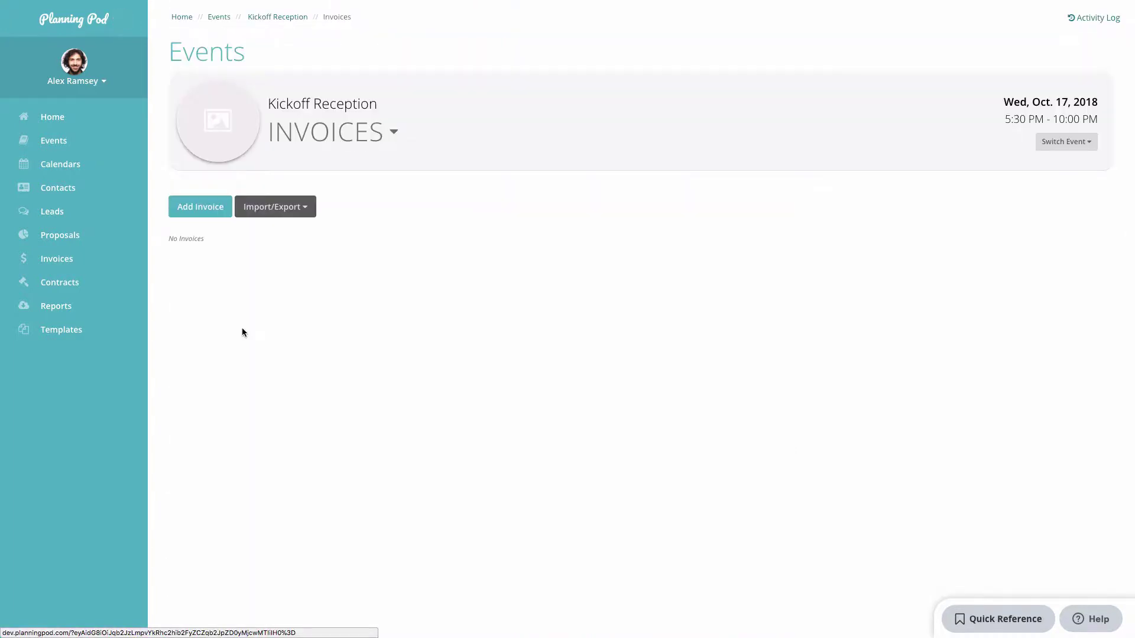
left_click(269, 19)
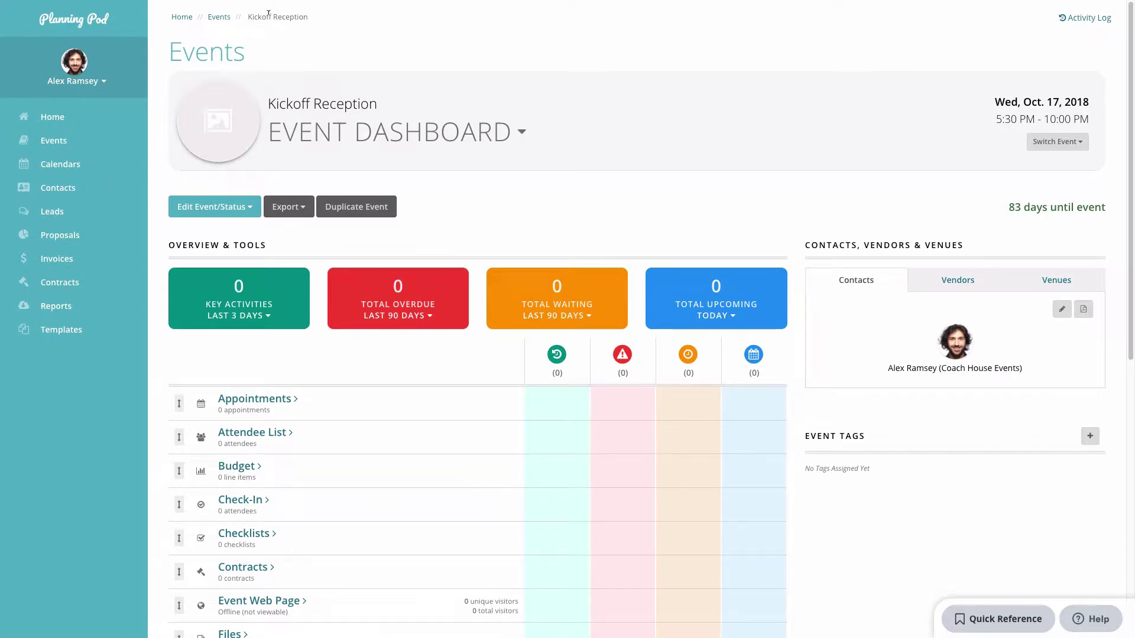
Use Switch Event to go to Jason Bros. Annual Retreat with the Event Dashboard tool
left_click(1051, 145)
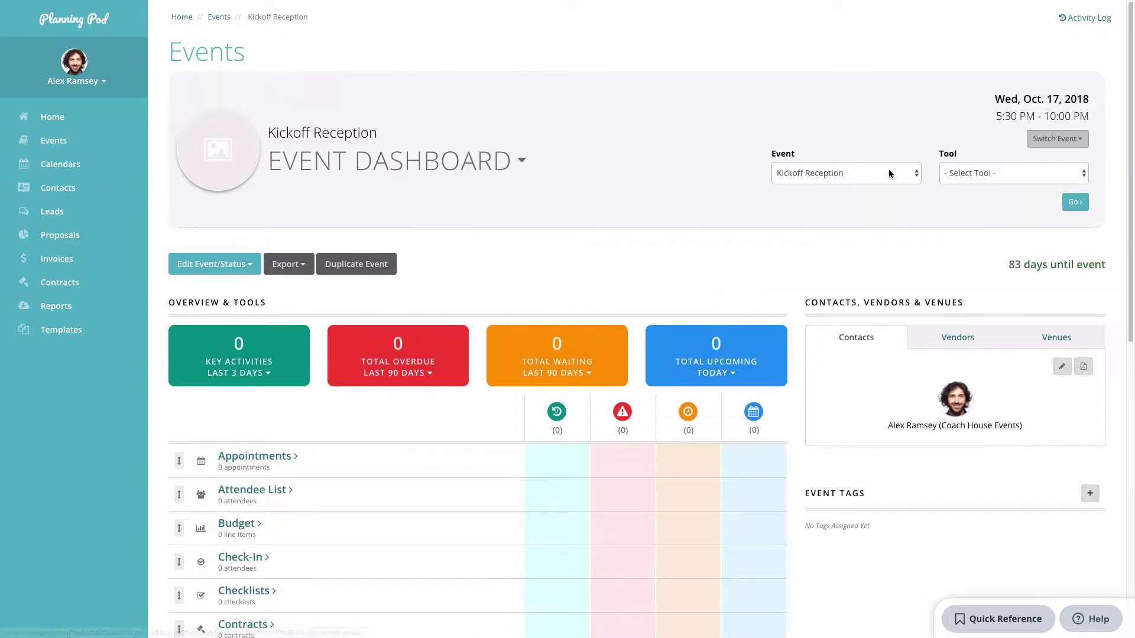
left_click(891, 173)
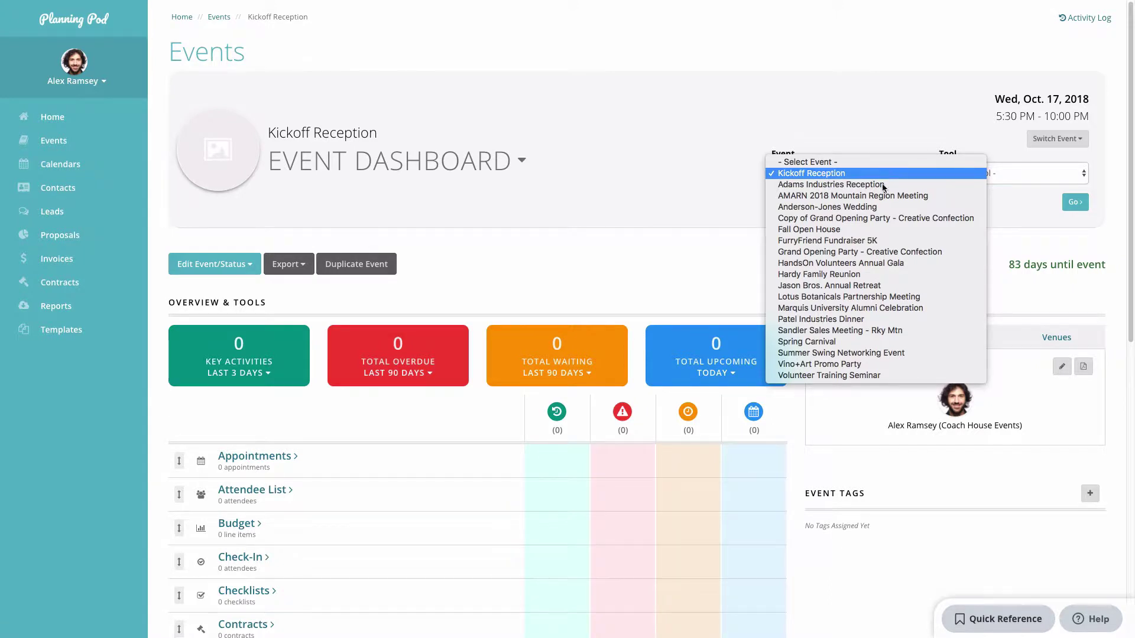
left_click(875, 289)
left_click(1041, 171)
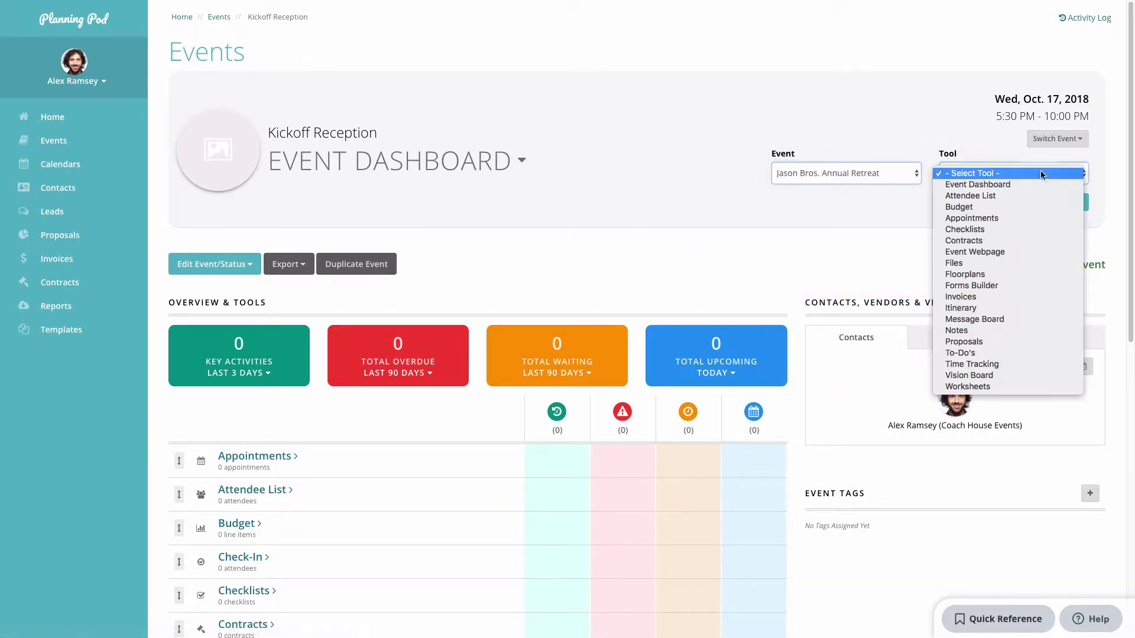
left_click(1034, 179)
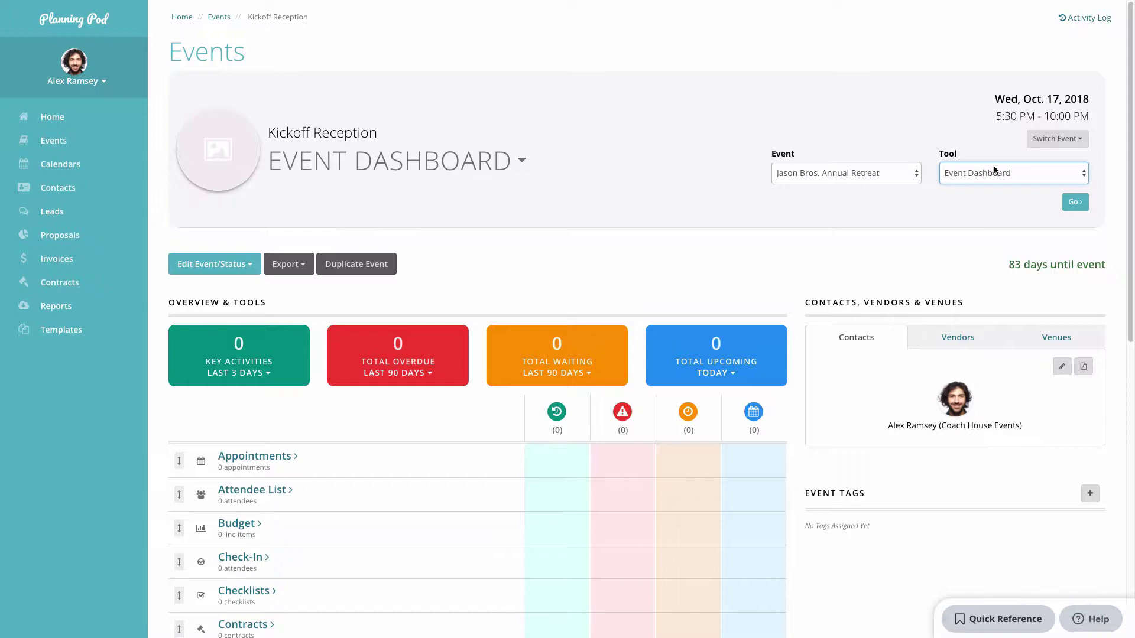
left_click(1075, 202)
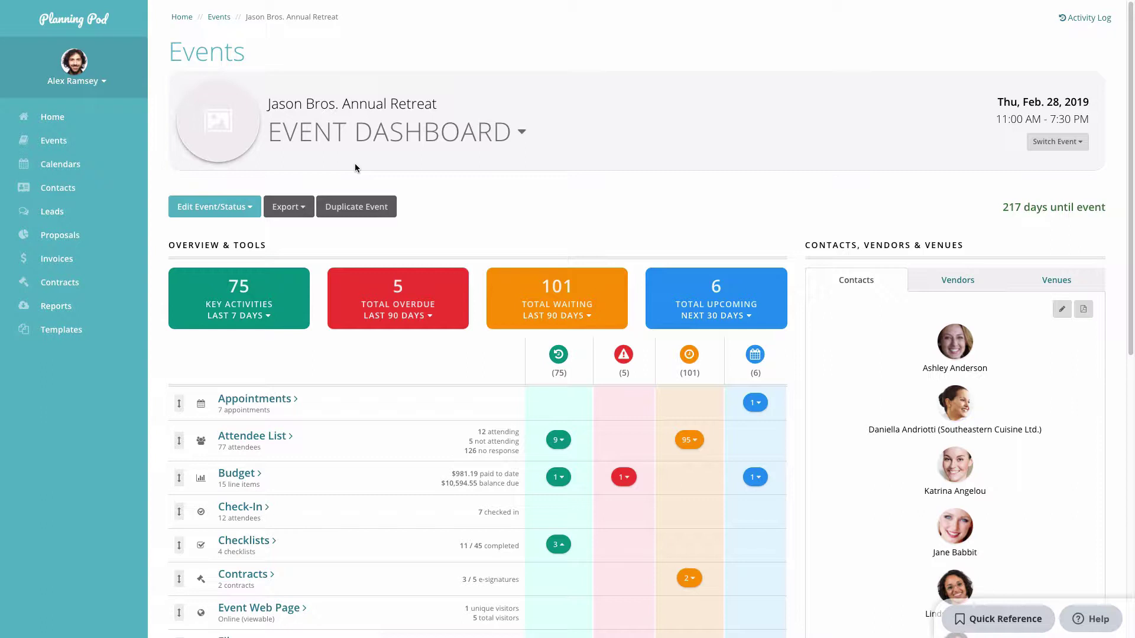
Upload ModernHotelExterior12346.png through Edit Event/Status > Add Thumbnail and save the crop
left_click(215, 216)
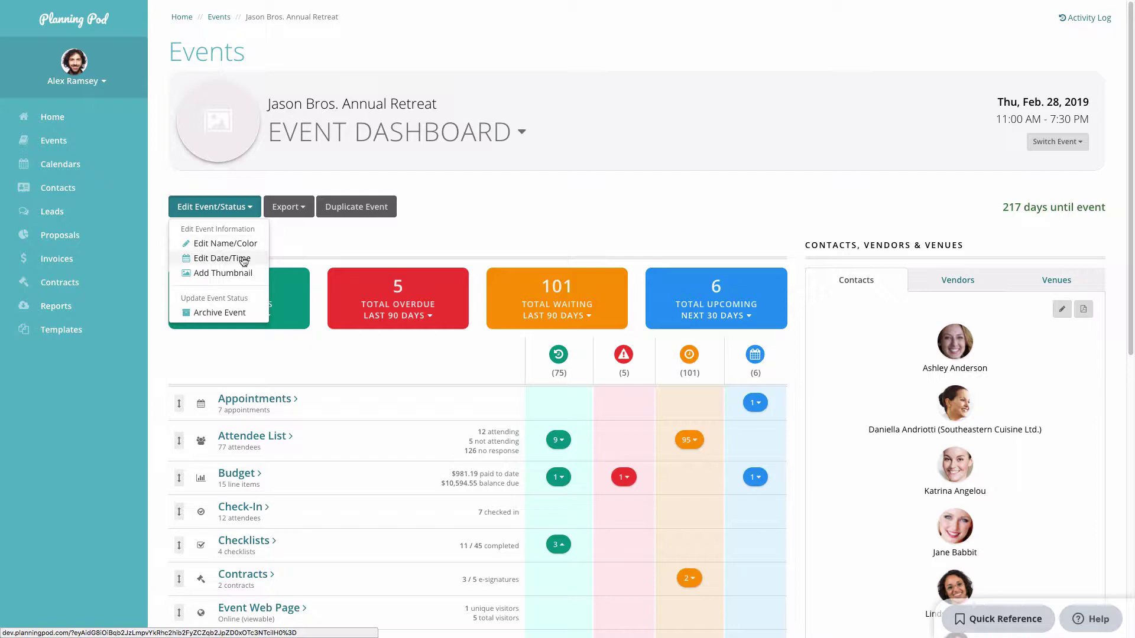
left_click(239, 275)
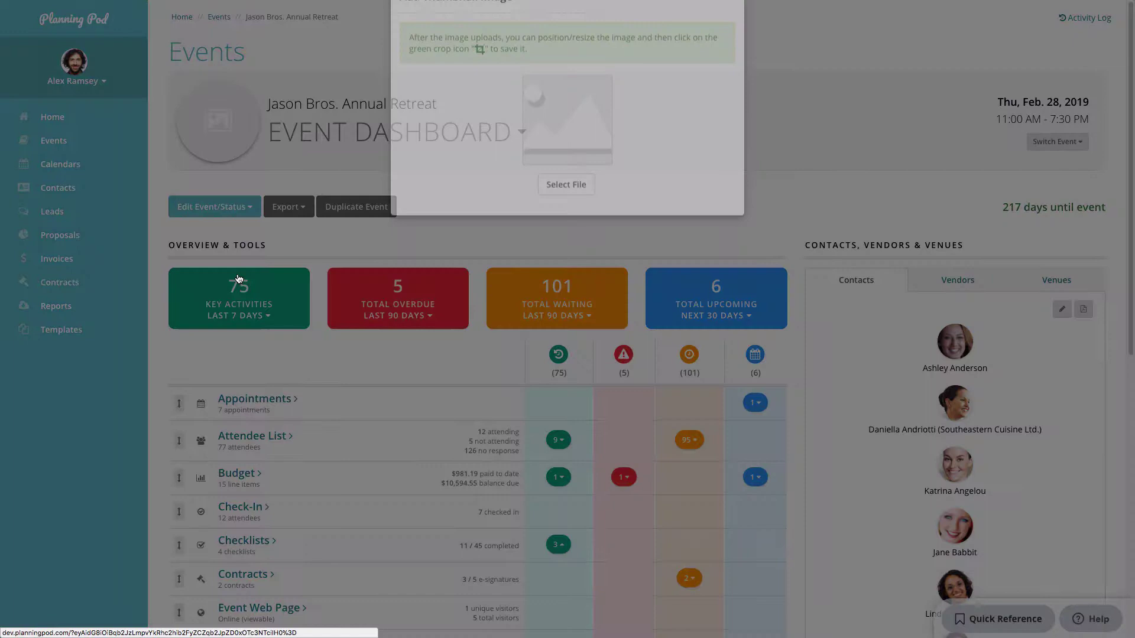
left_click(559, 221)
left_click(322, 82)
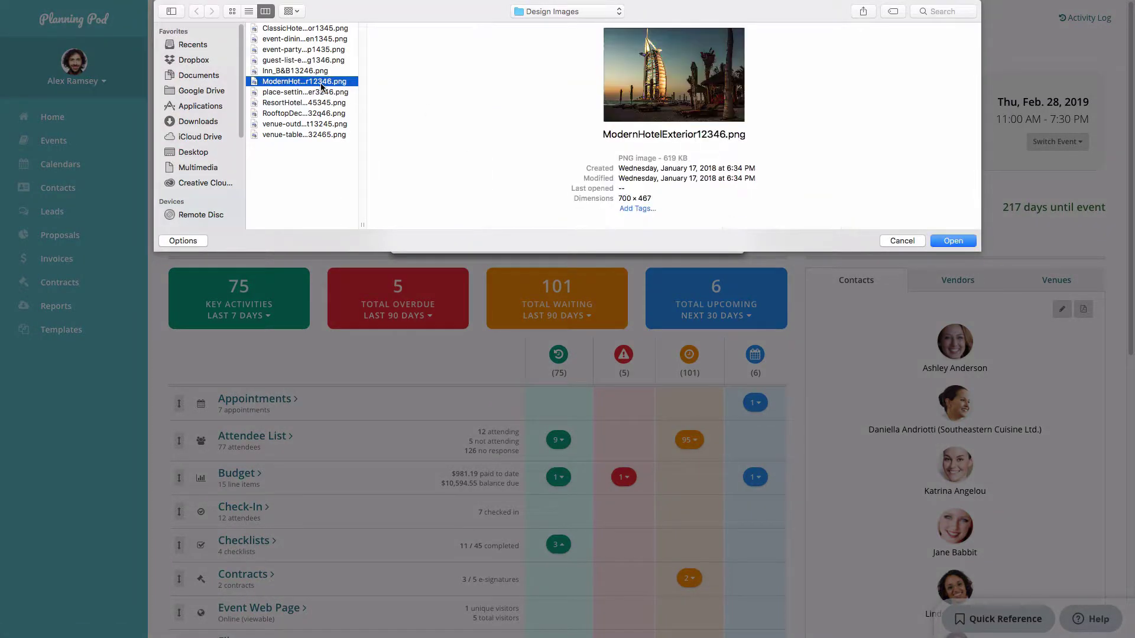
left_click(933, 242)
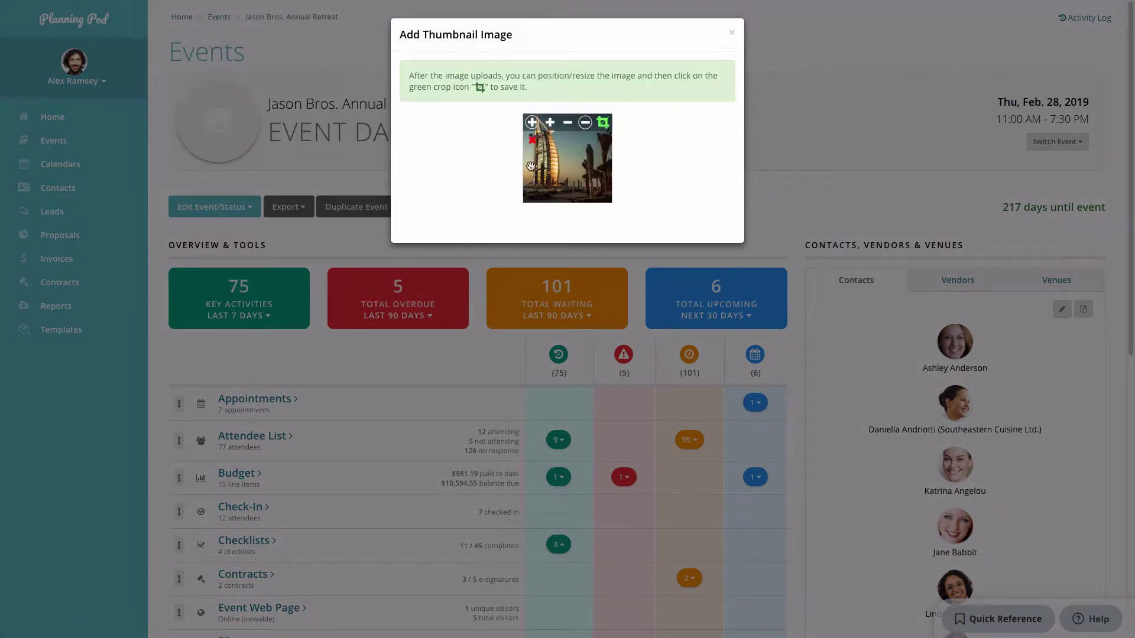
left_click(603, 122)
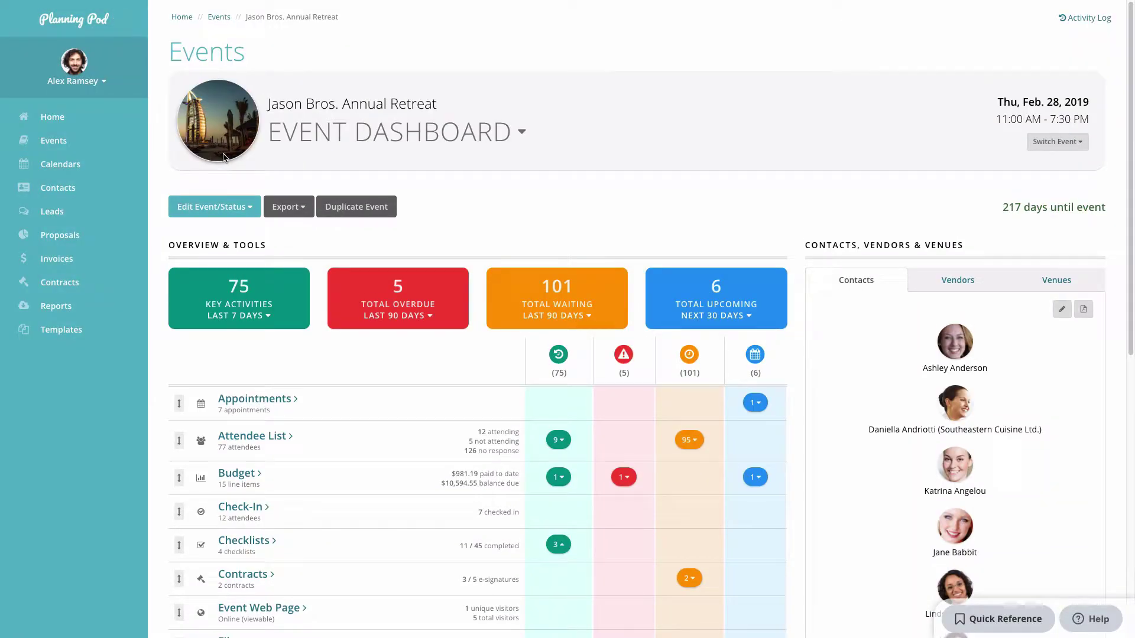
left_click(232, 208)
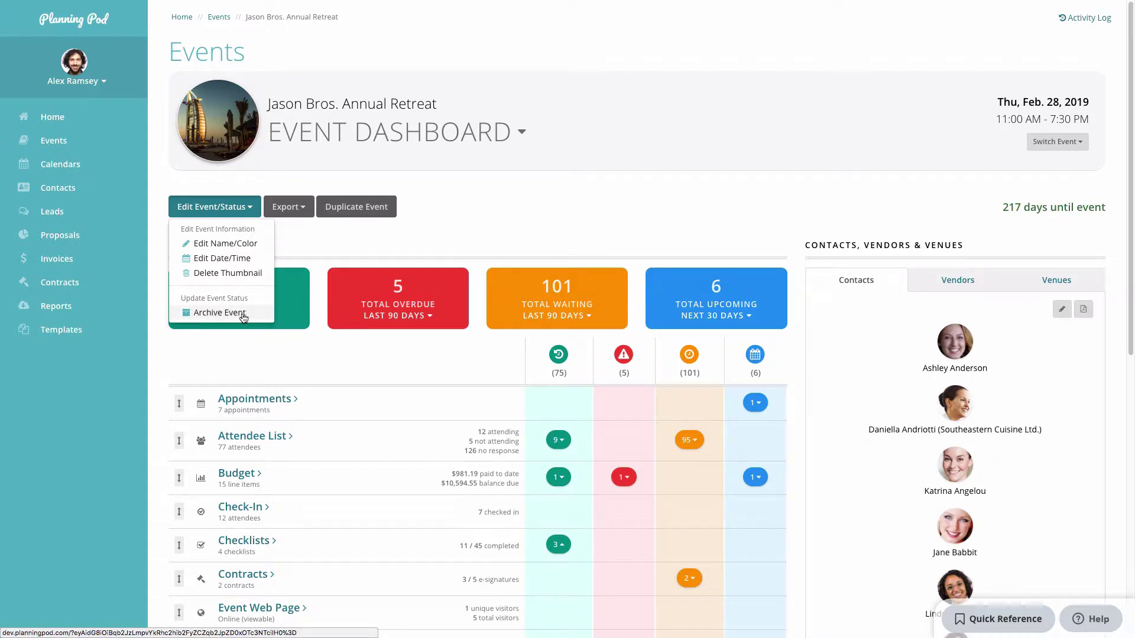
left_click(329, 230)
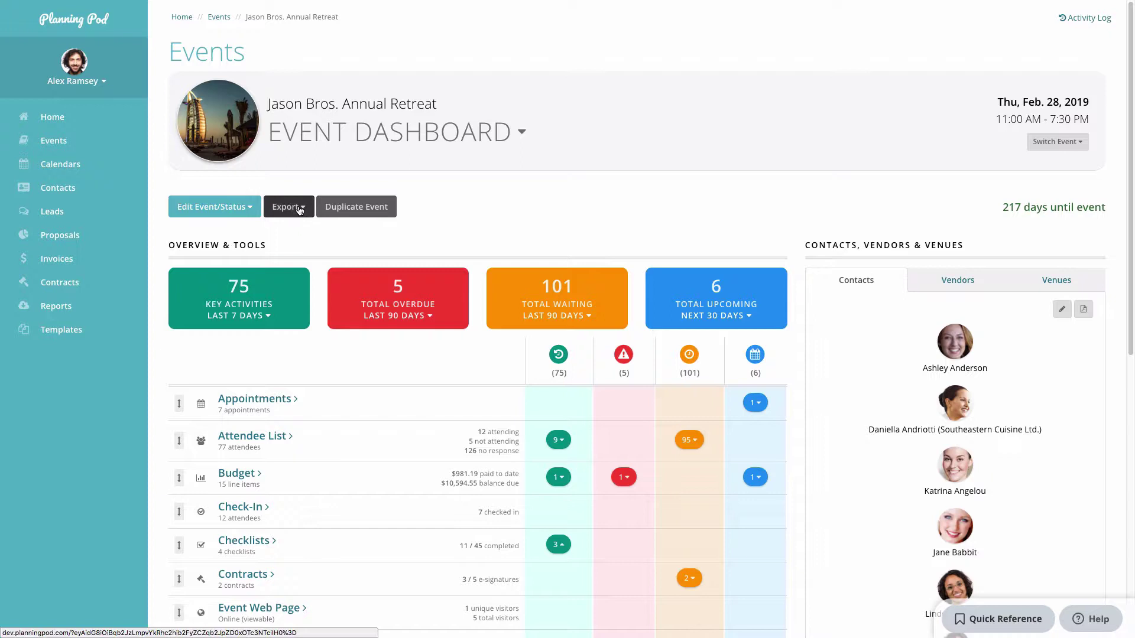
left_click(300, 210)
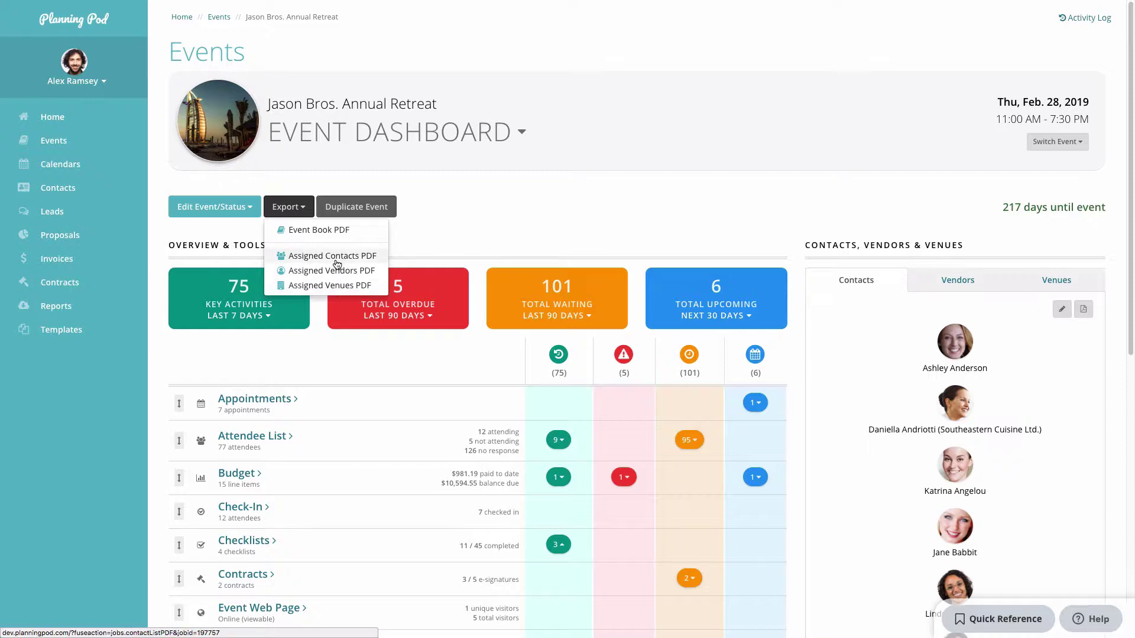
left_click(305, 230)
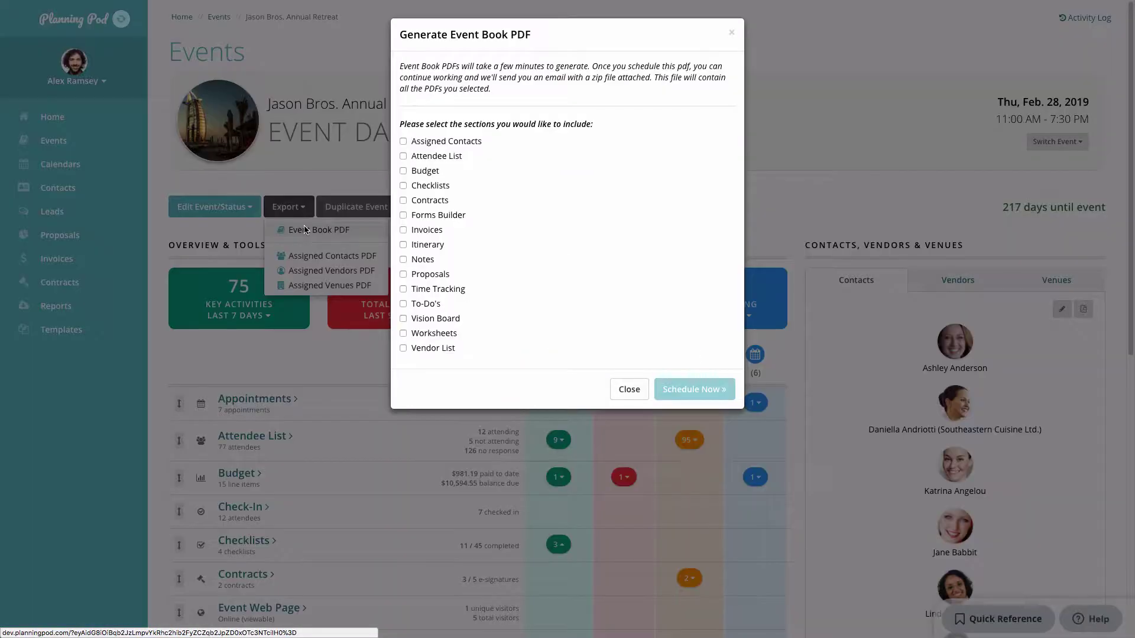
left_click(403, 142)
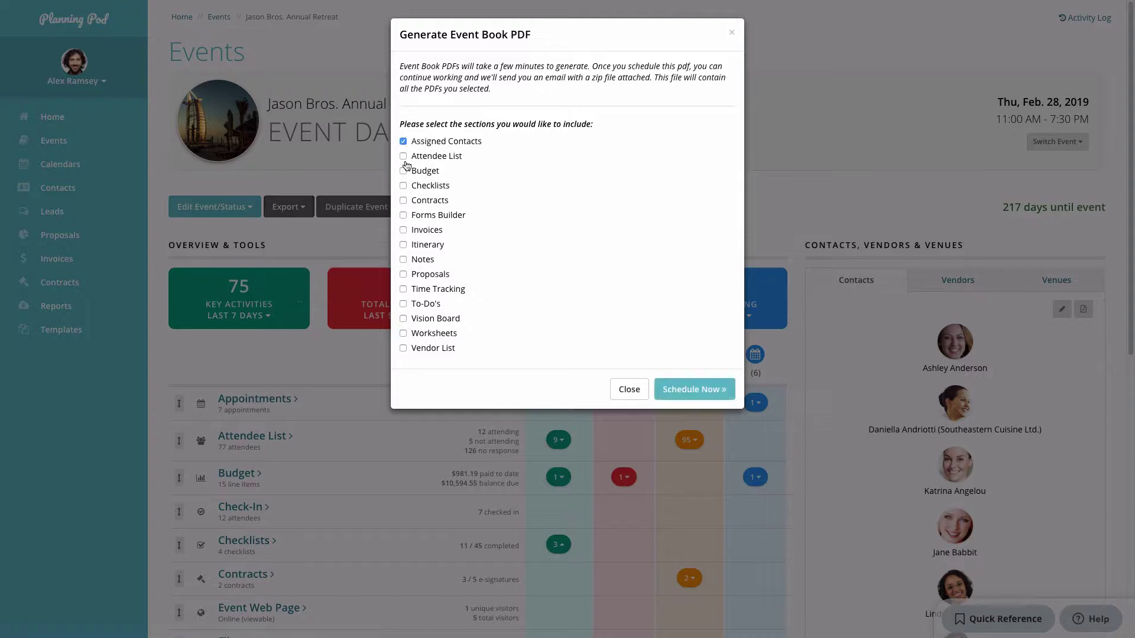
left_click(403, 157)
left_click(404, 201)
left_click(403, 230)
left_click(403, 245)
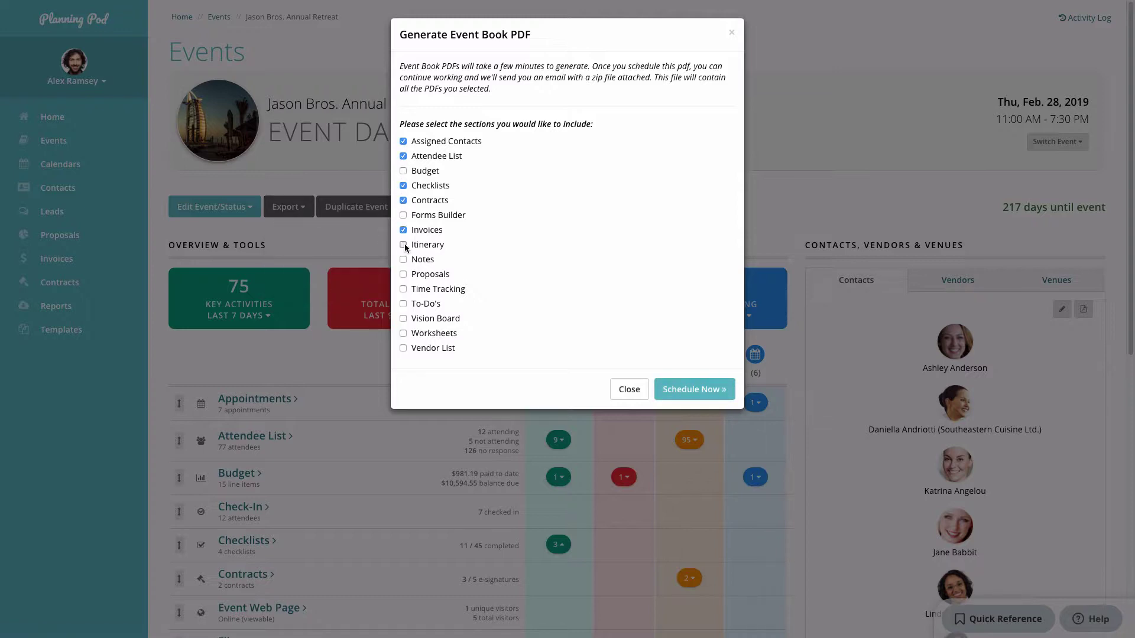
left_click(404, 275)
left_click(403, 304)
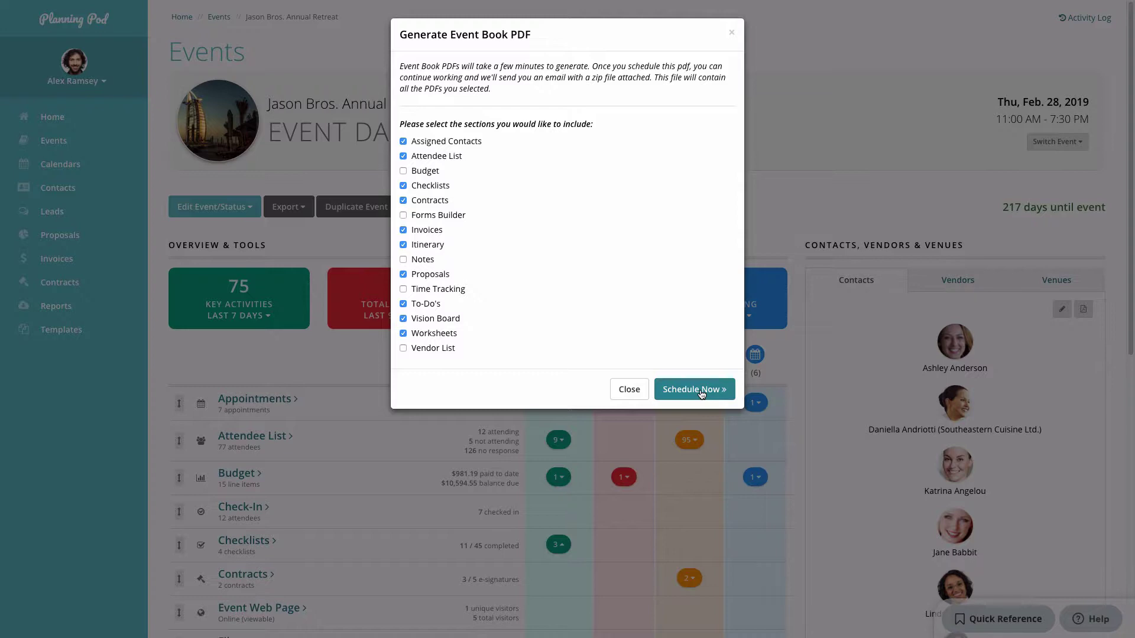
left_click(632, 391)
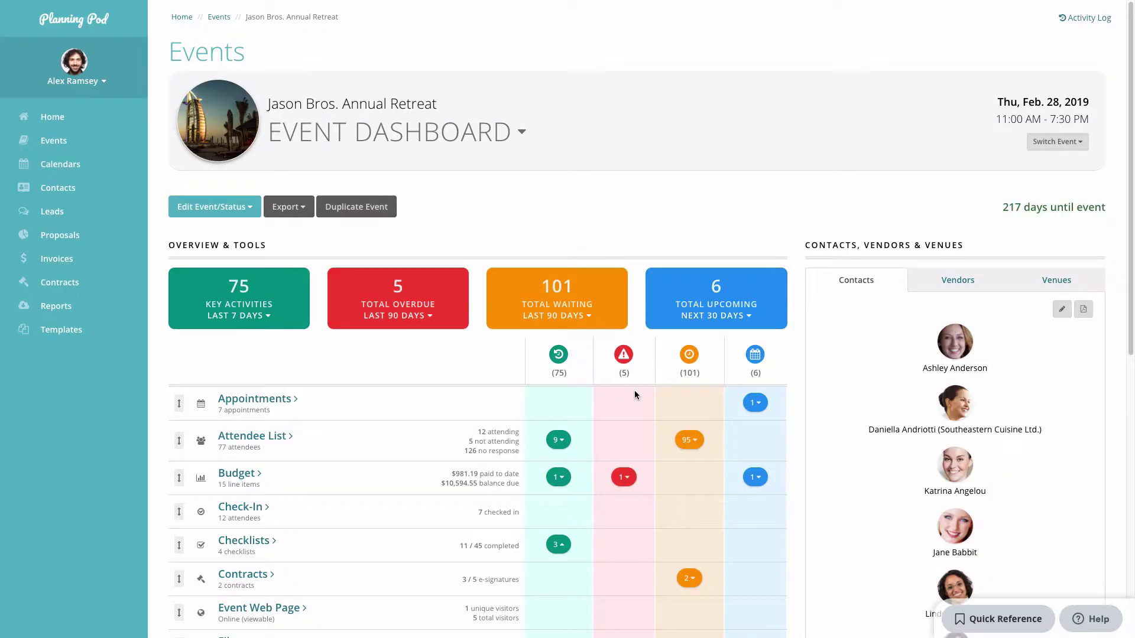
left_click(361, 208)
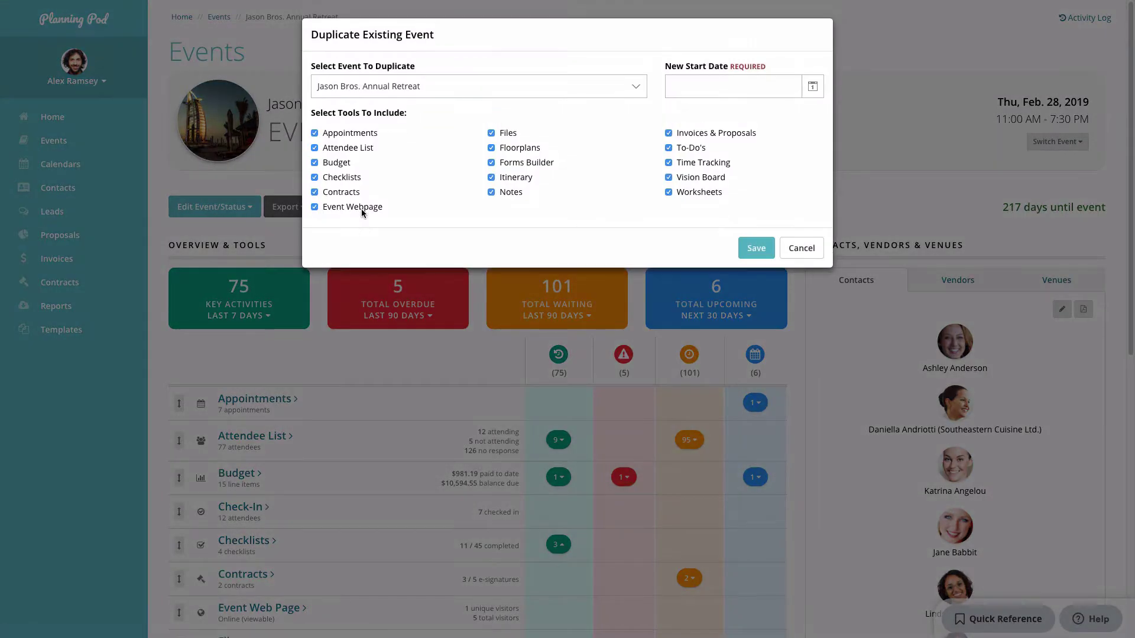
left_click(379, 92)
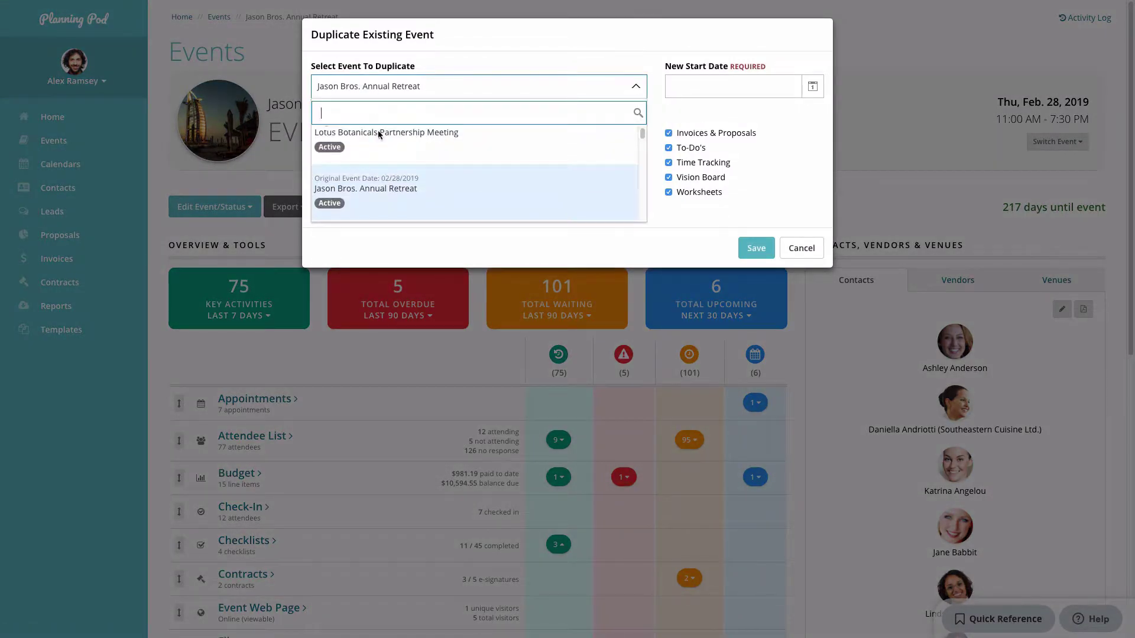
scroll(386, 164, "down", 5)
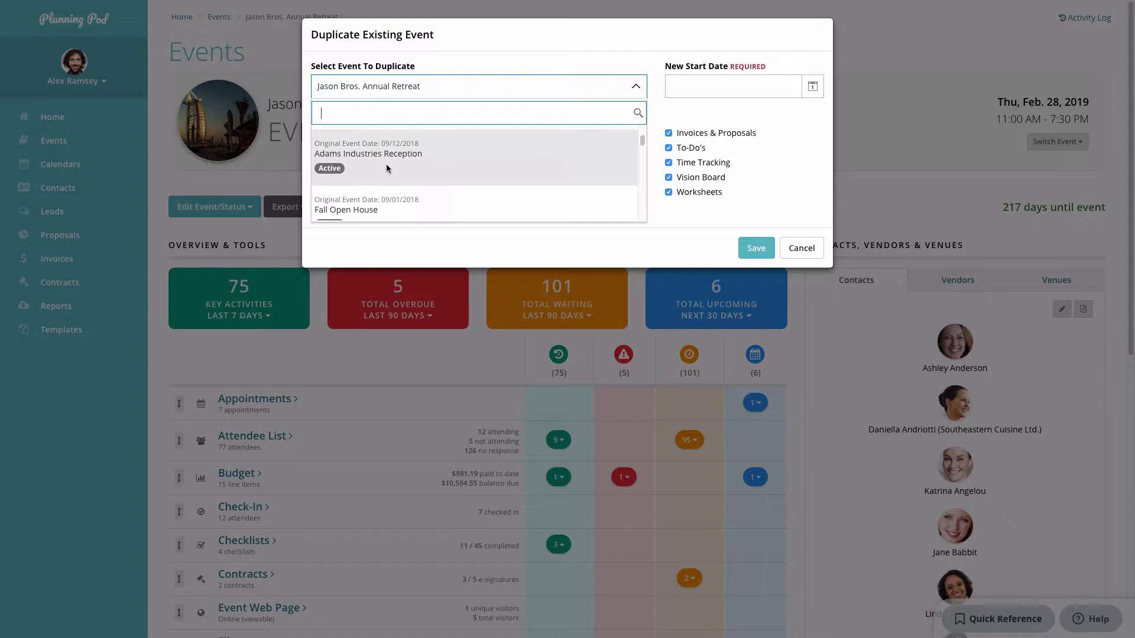
left_click(473, 63)
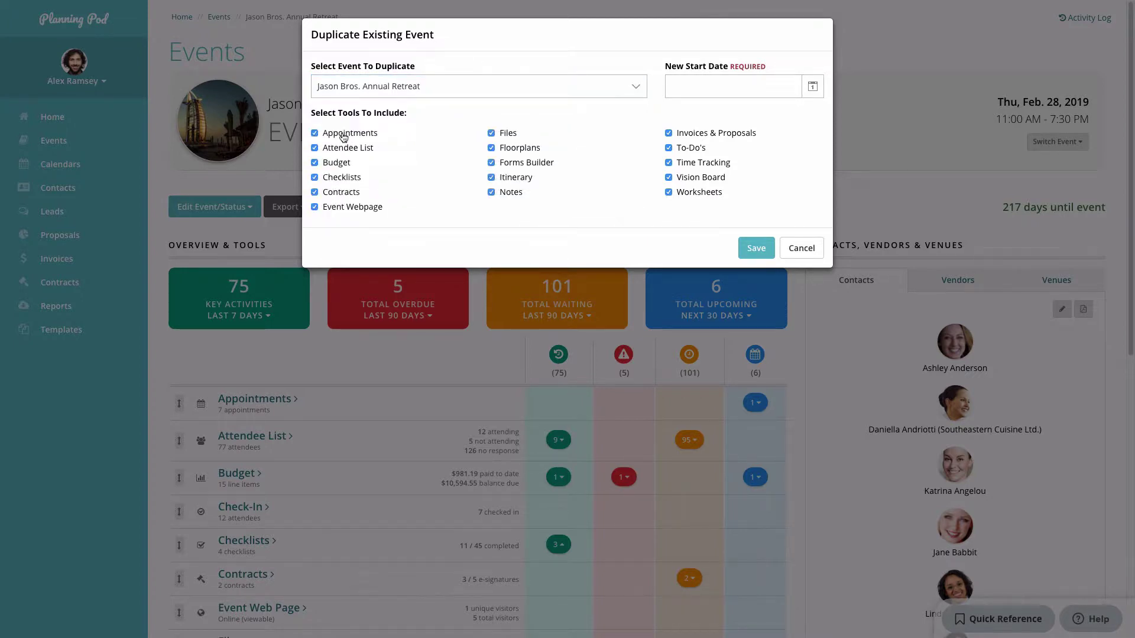
left_click(347, 153)
left_click(526, 180)
left_click(704, 168)
left_click(689, 89)
left_click(807, 89)
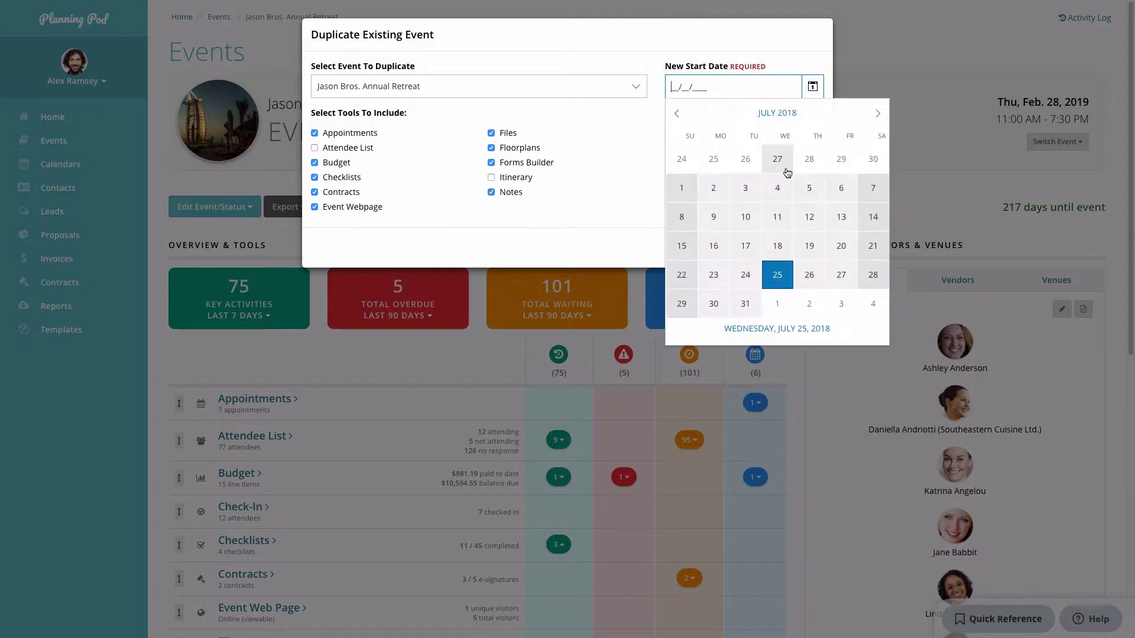
left_click(869, 277)
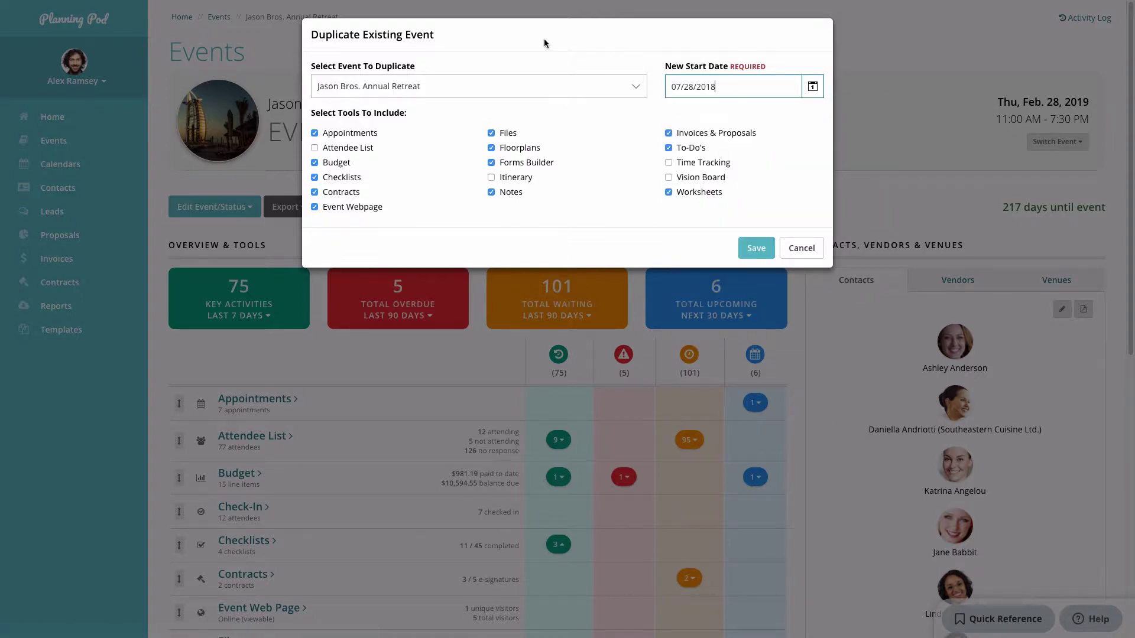
left_click(802, 249)
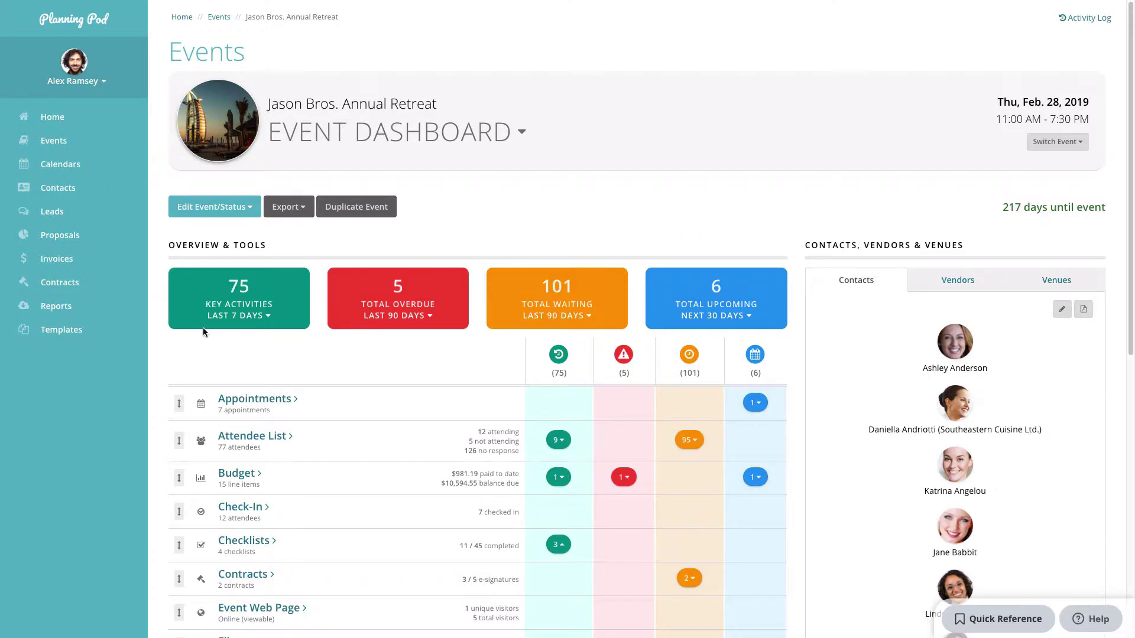
scroll(203, 329, "down", 3)
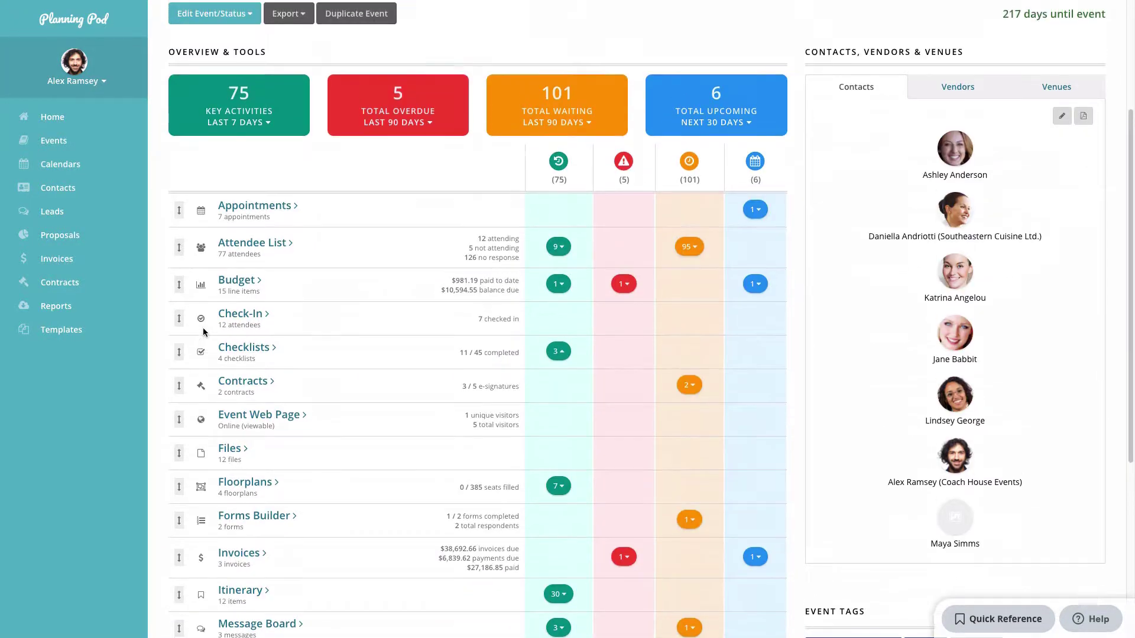
scroll(204, 331, "up", 3)
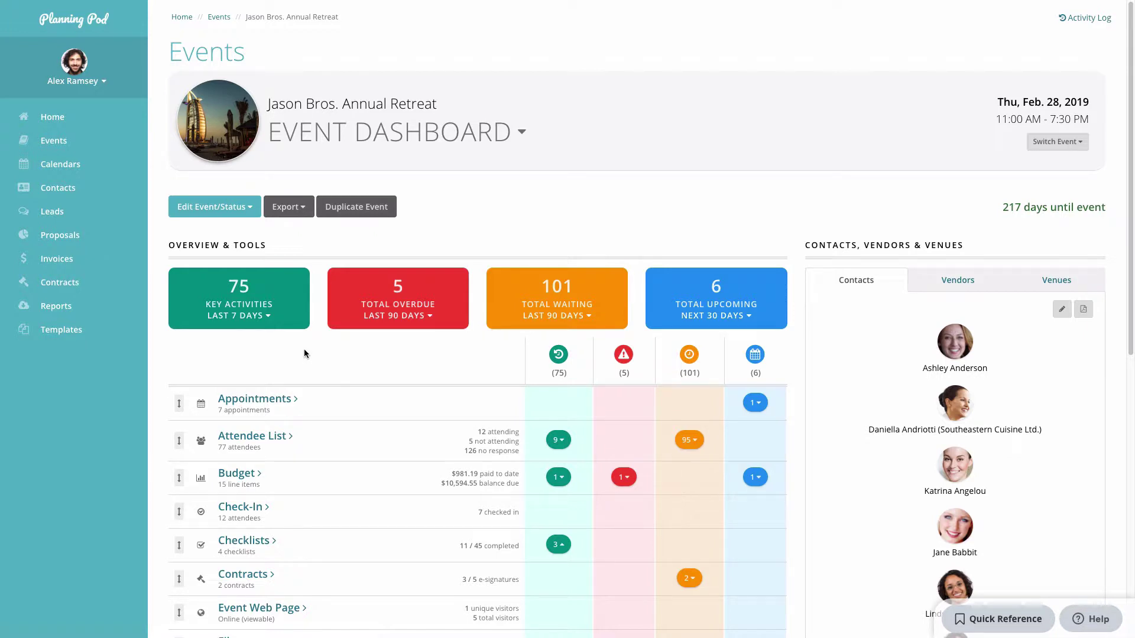
left_click(264, 317)
left_click(259, 335)
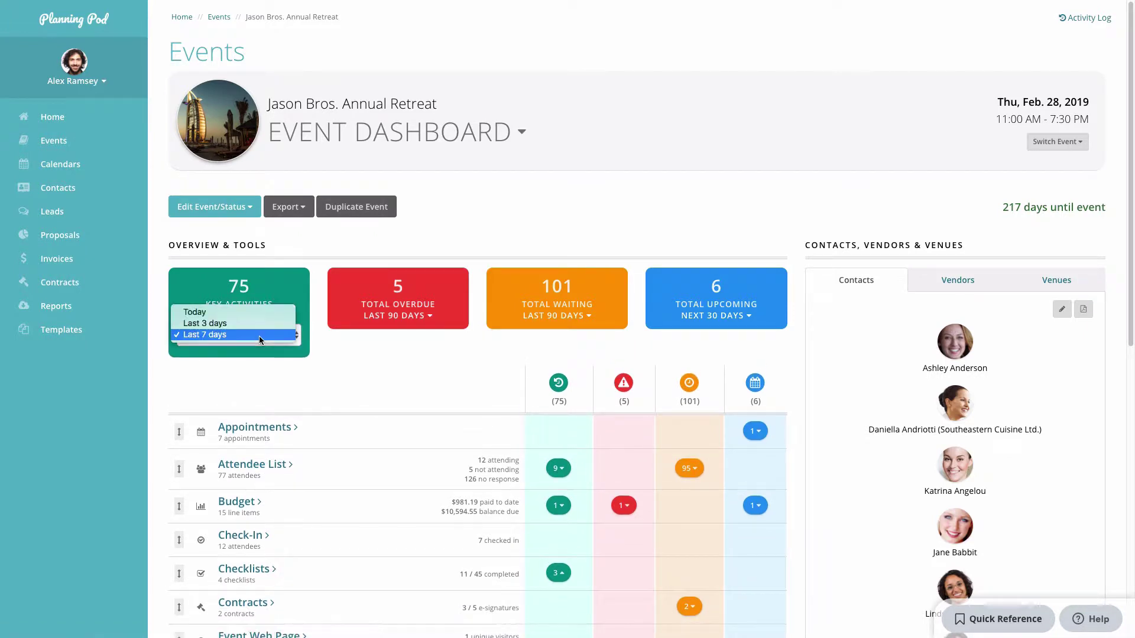
left_click(261, 361)
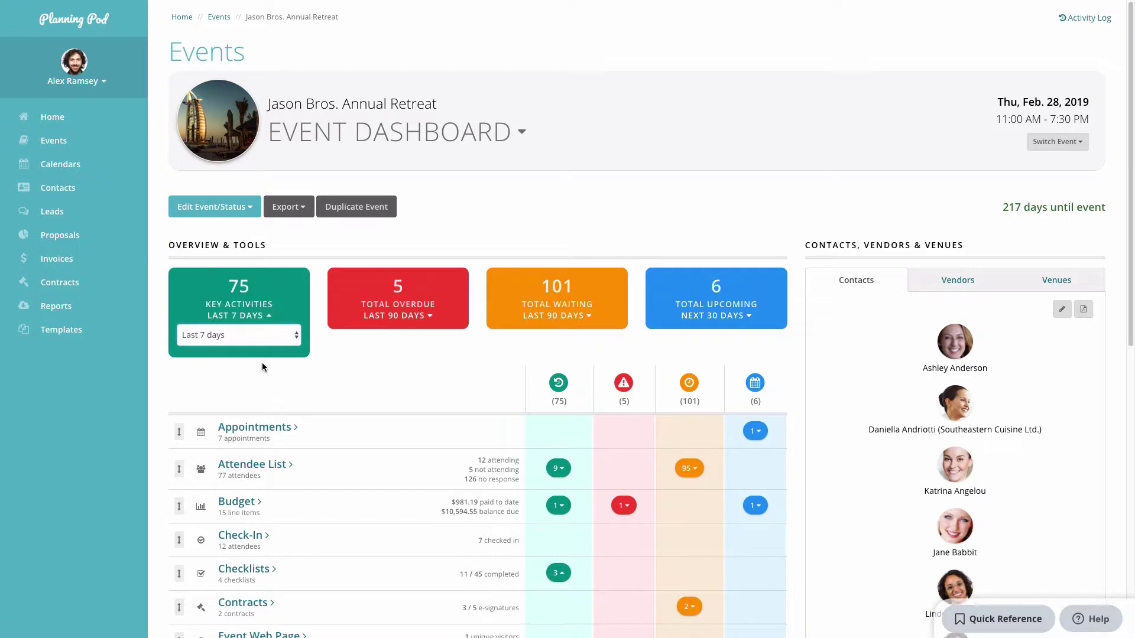
left_click(264, 317)
left_click(379, 317)
left_click(381, 335)
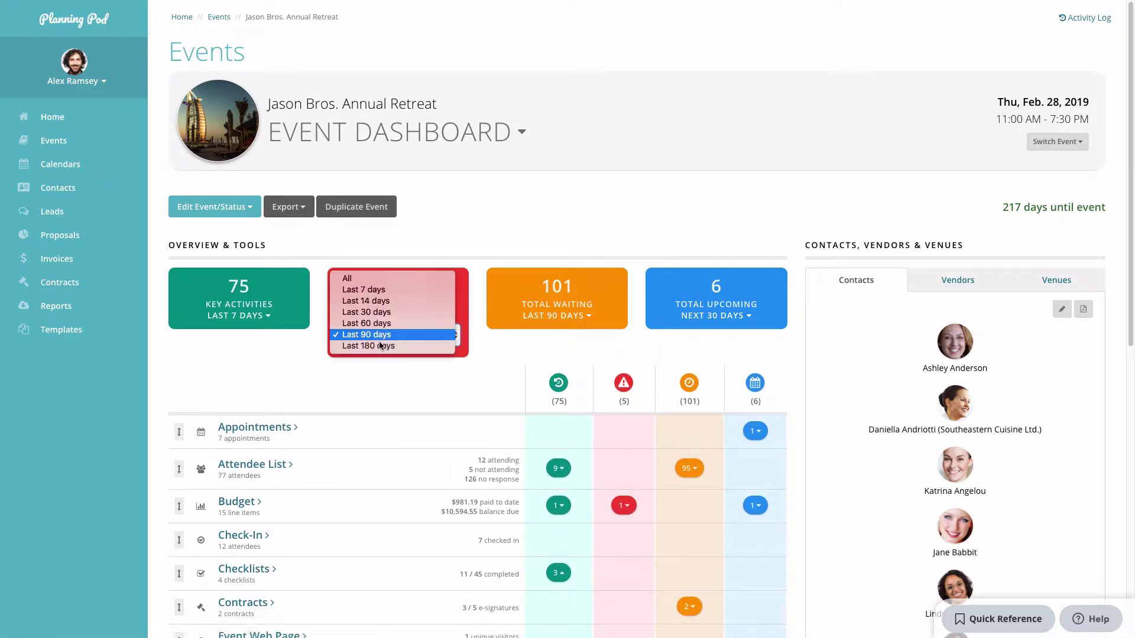
left_click(406, 341)
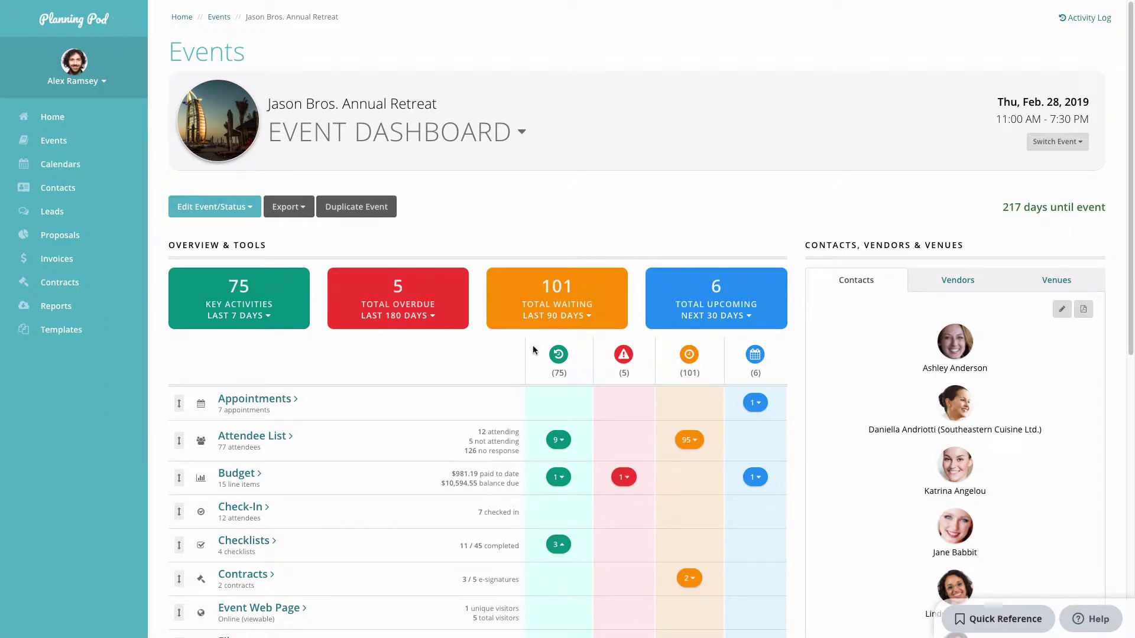
scroll(463, 353, "down", 2)
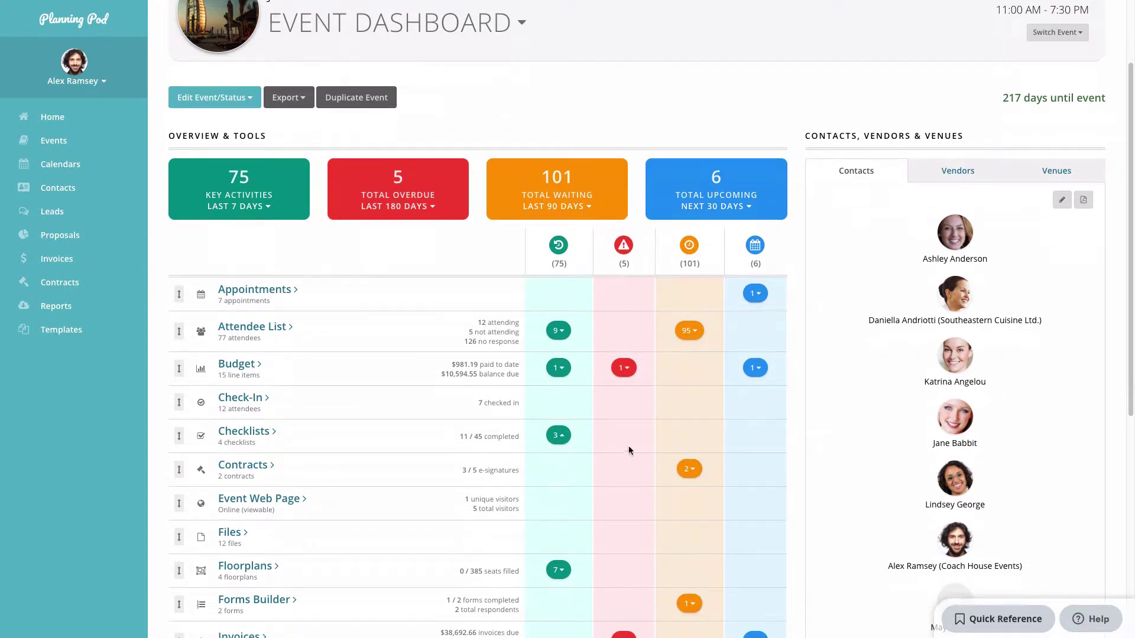
scroll(535, 402, "down", 1)
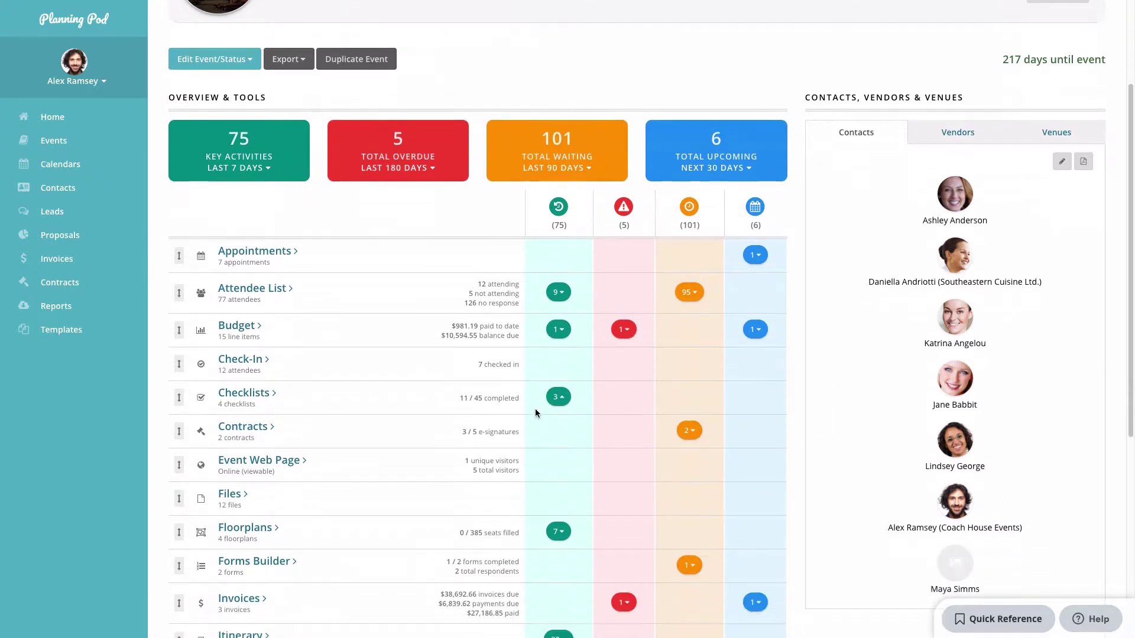
left_click(557, 331)
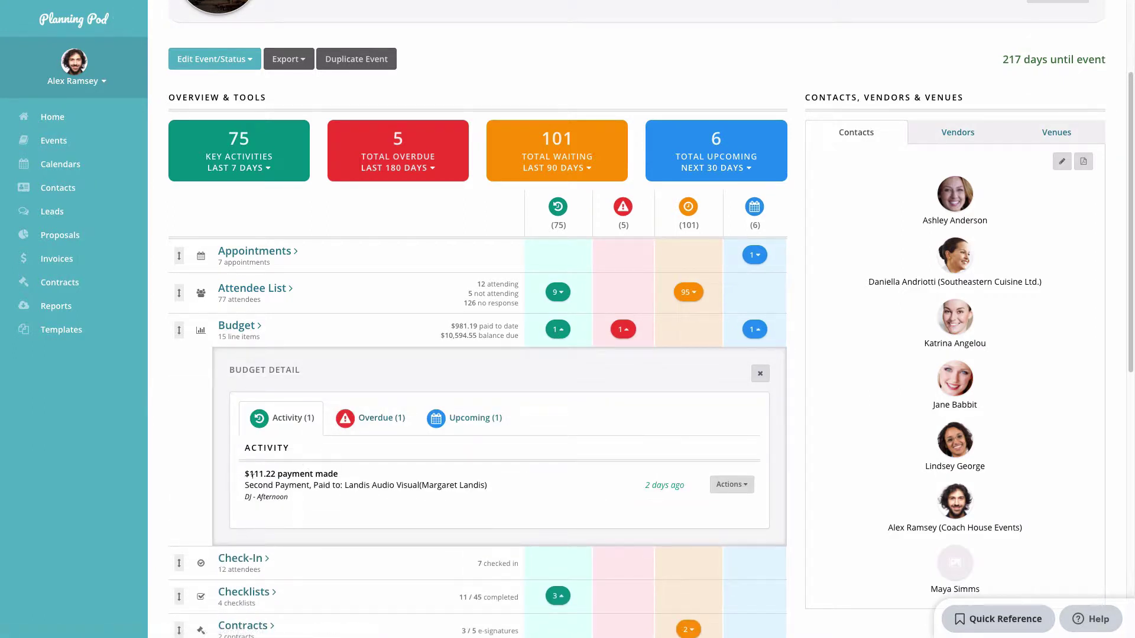
left_click(732, 485)
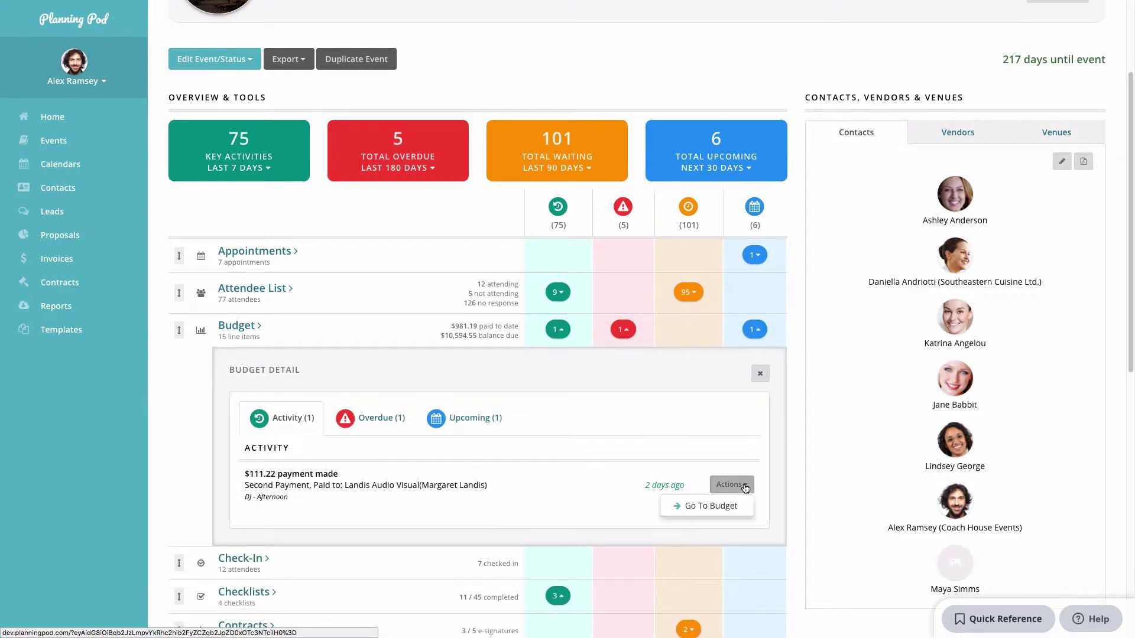
left_click(487, 490)
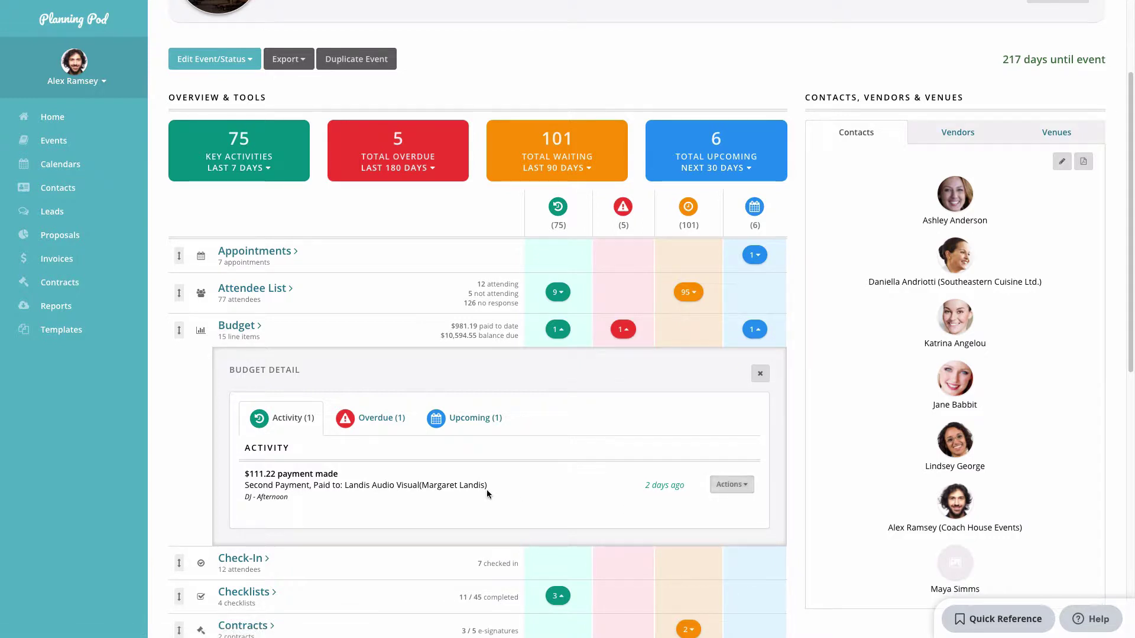
left_click(760, 374)
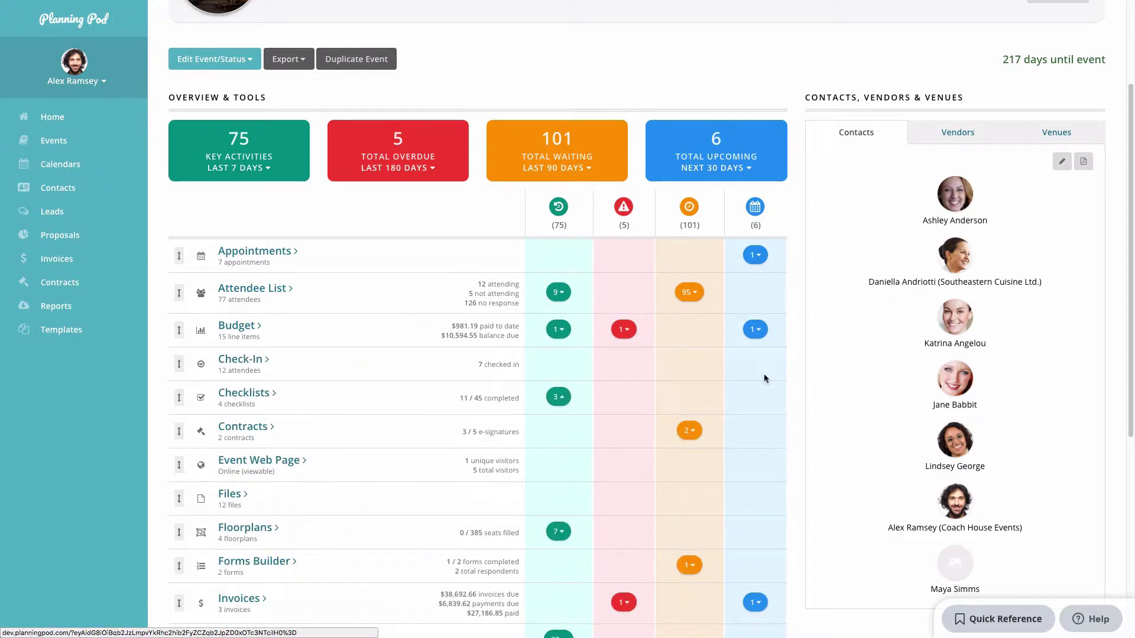
left_click(625, 332)
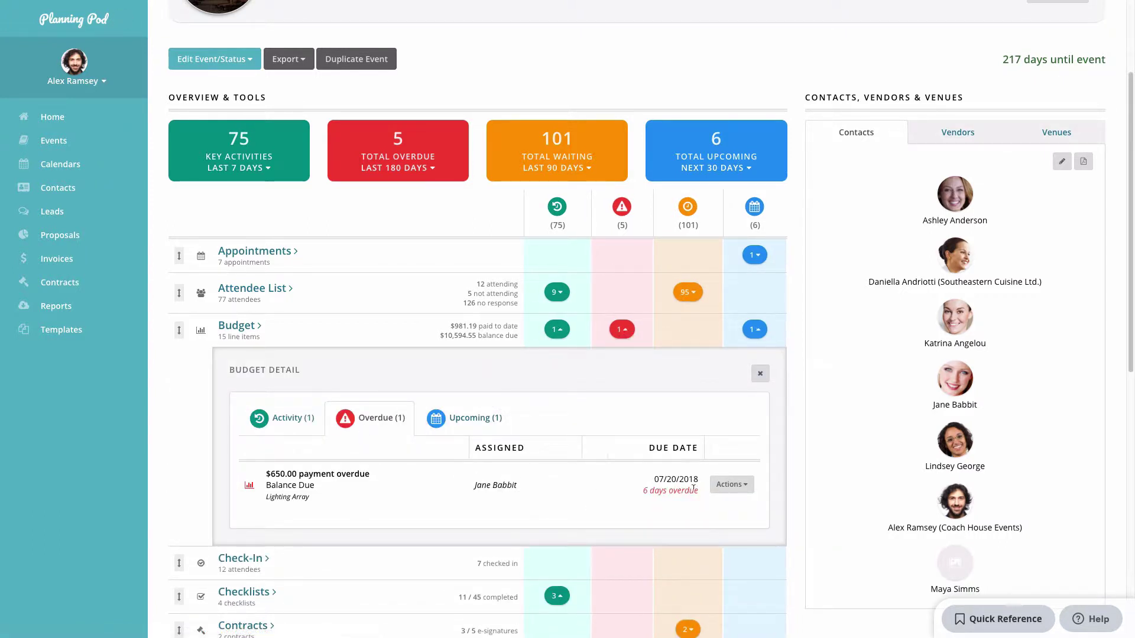
left_click(729, 487)
scroll(728, 490, "down", 3)
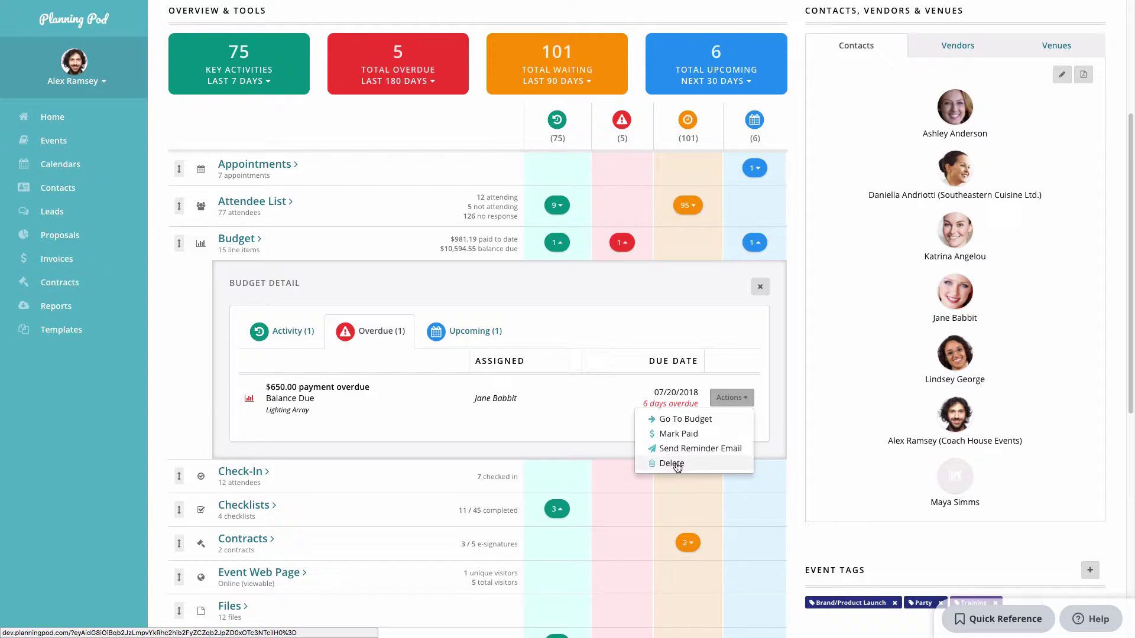
left_click(713, 358)
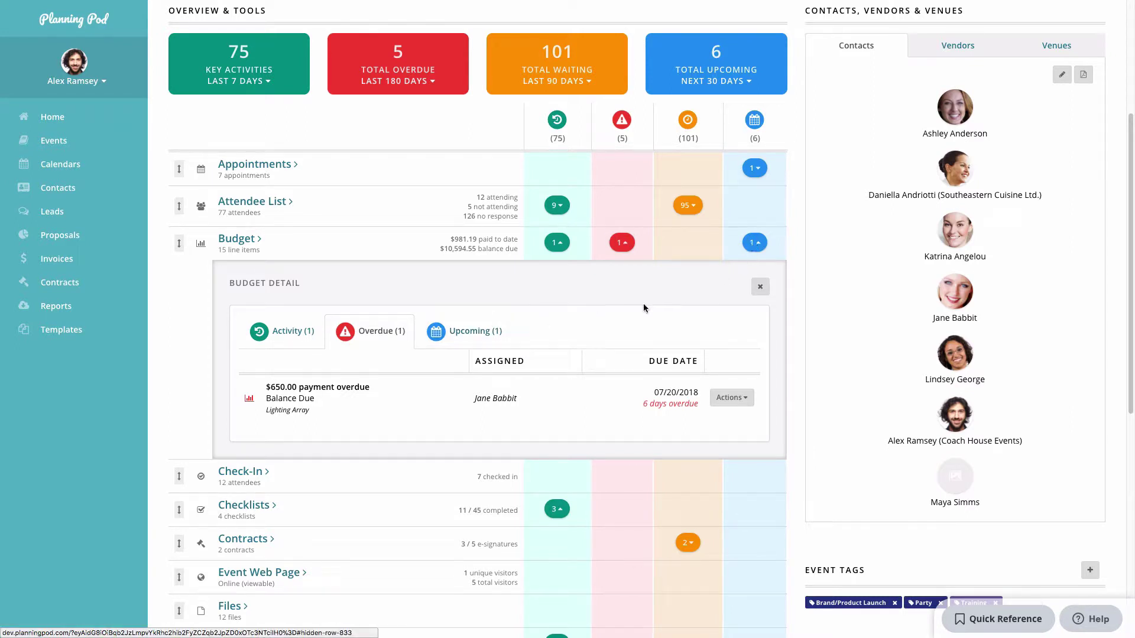
left_click(474, 336)
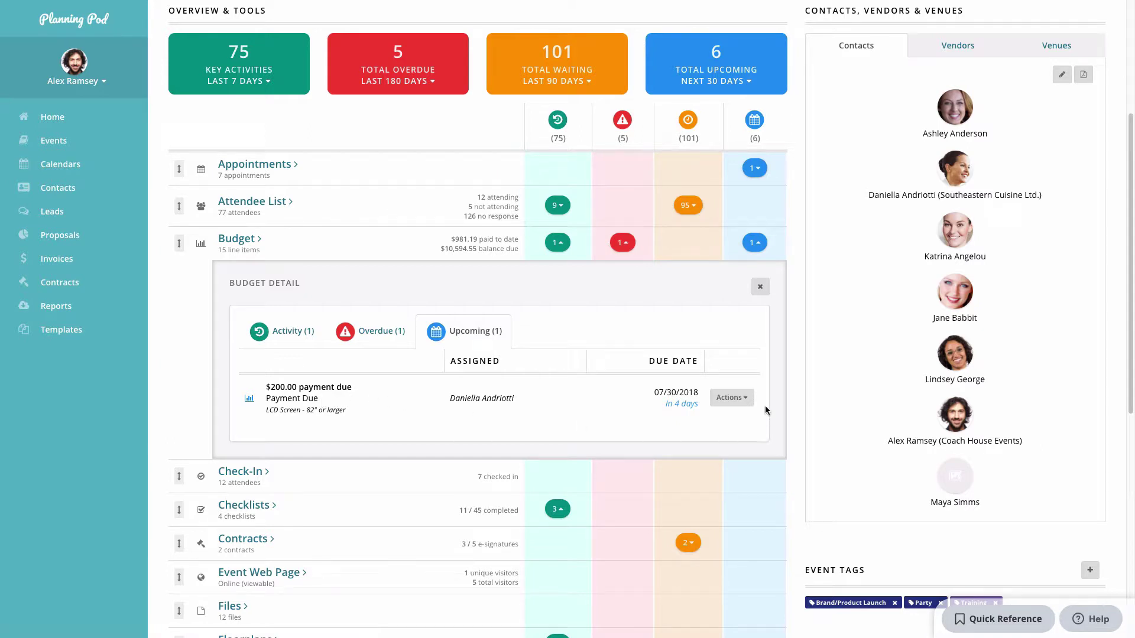
left_click(733, 398)
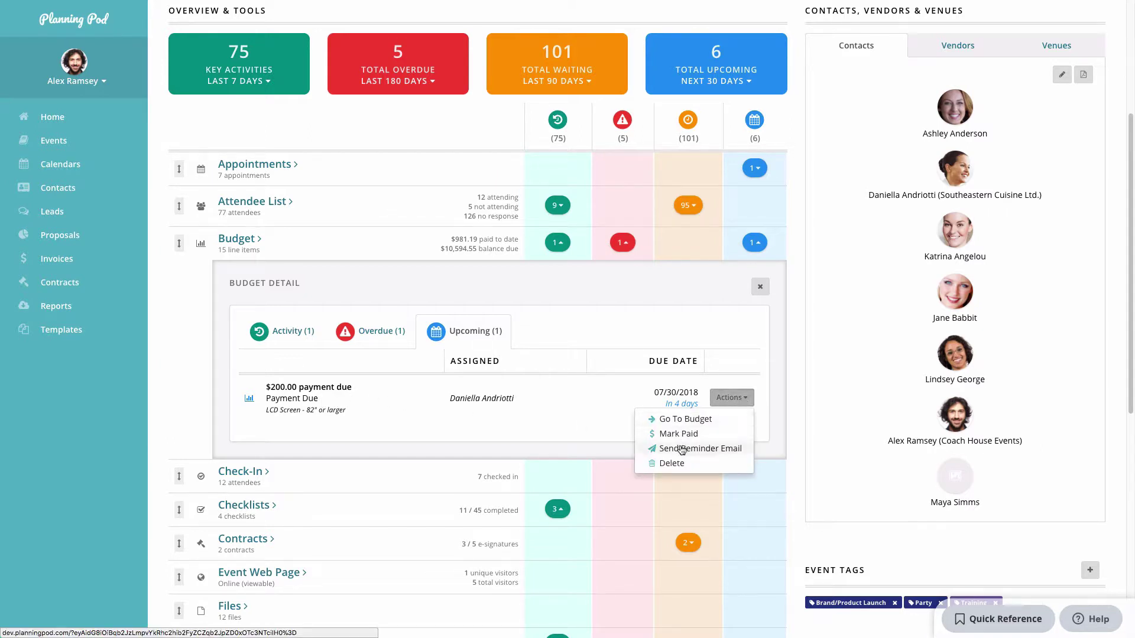
left_click(689, 323)
left_click(758, 243)
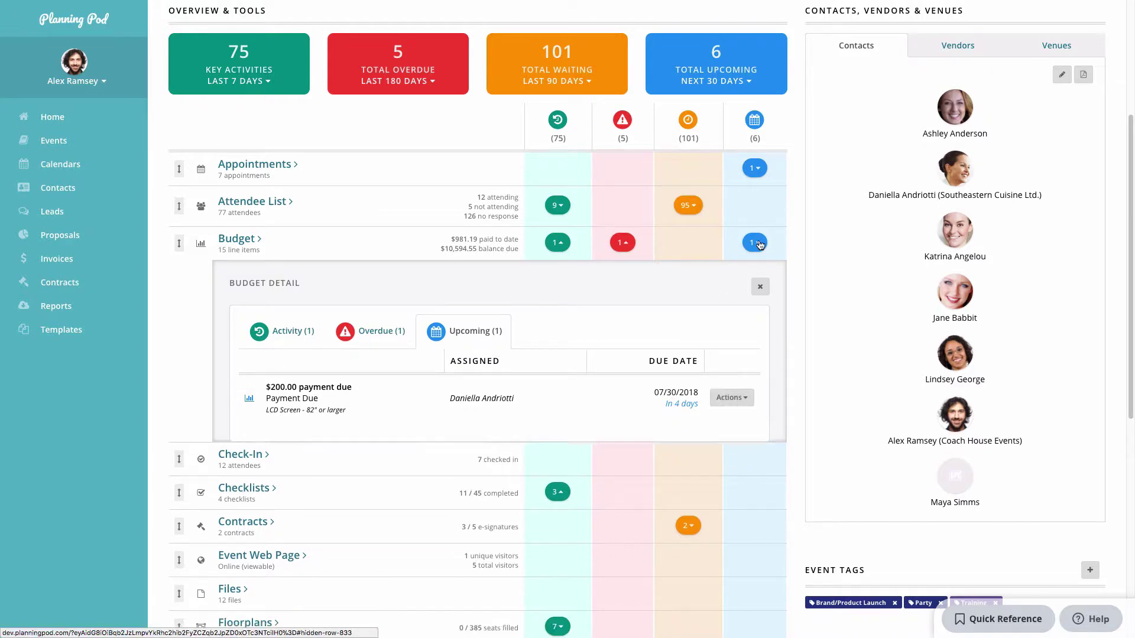
scroll(604, 364, "down", 2)
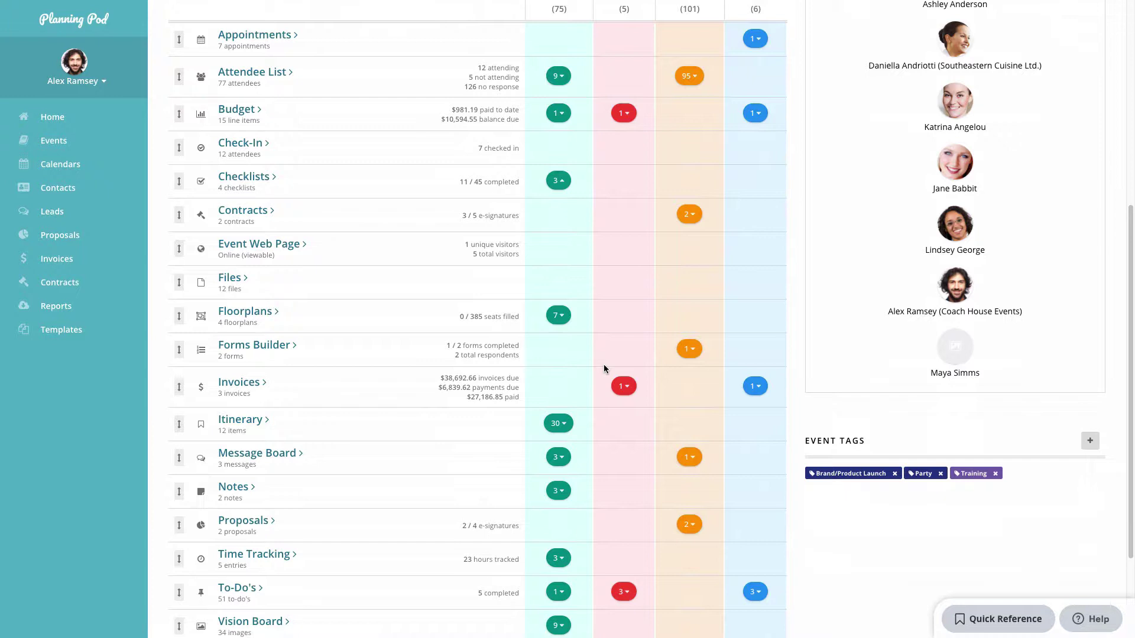
left_click(695, 353)
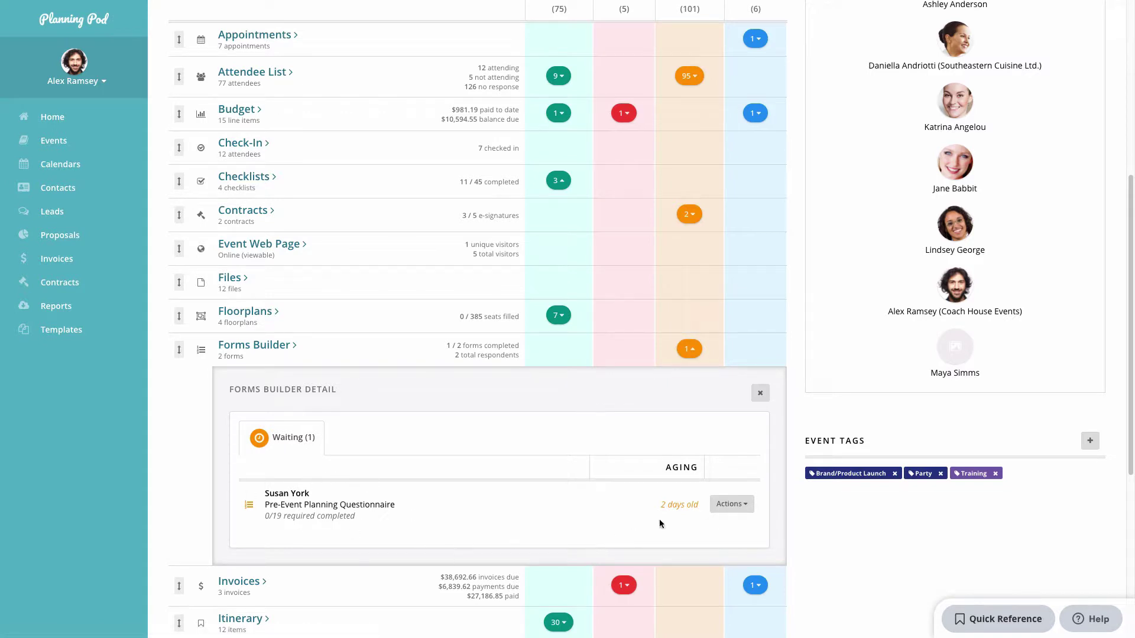
left_click(732, 505)
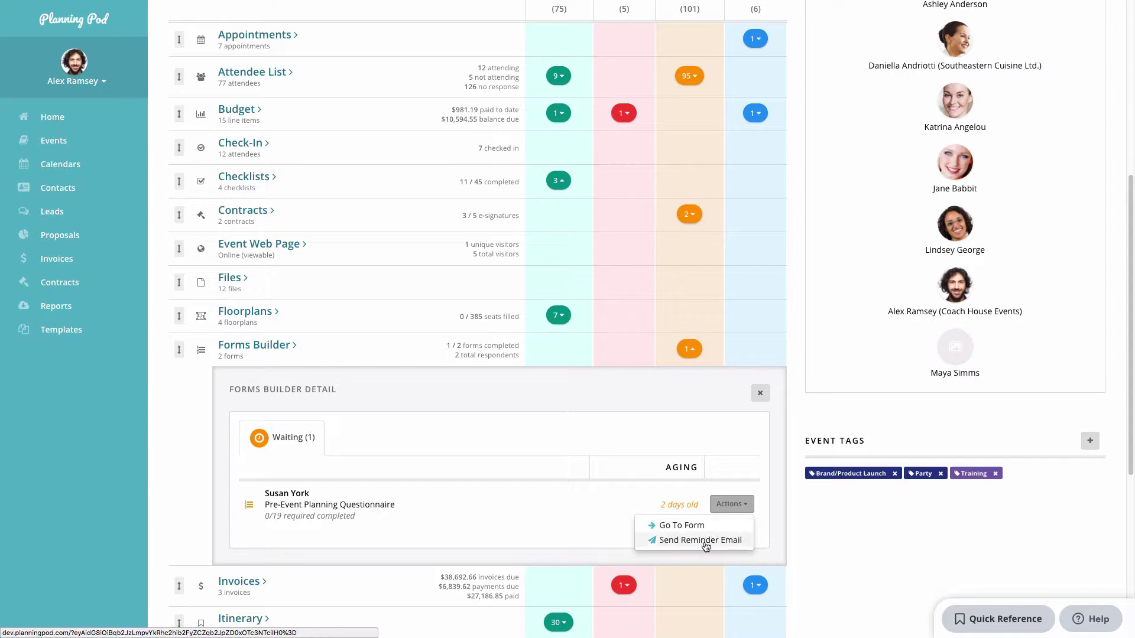
left_click(760, 394)
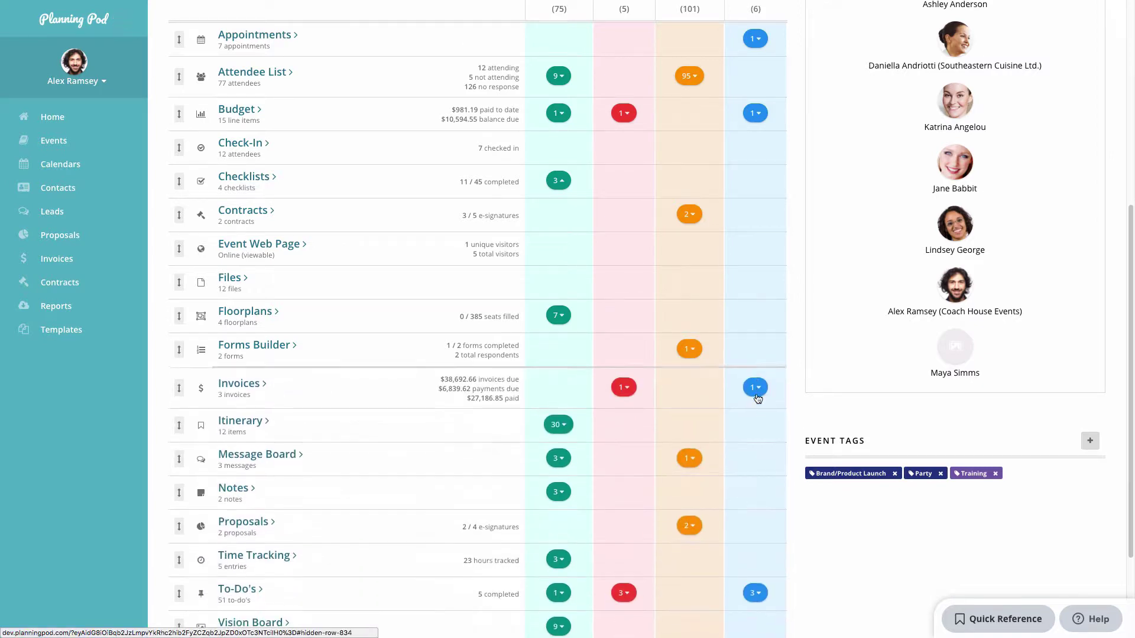
scroll(709, 355, "down", 3)
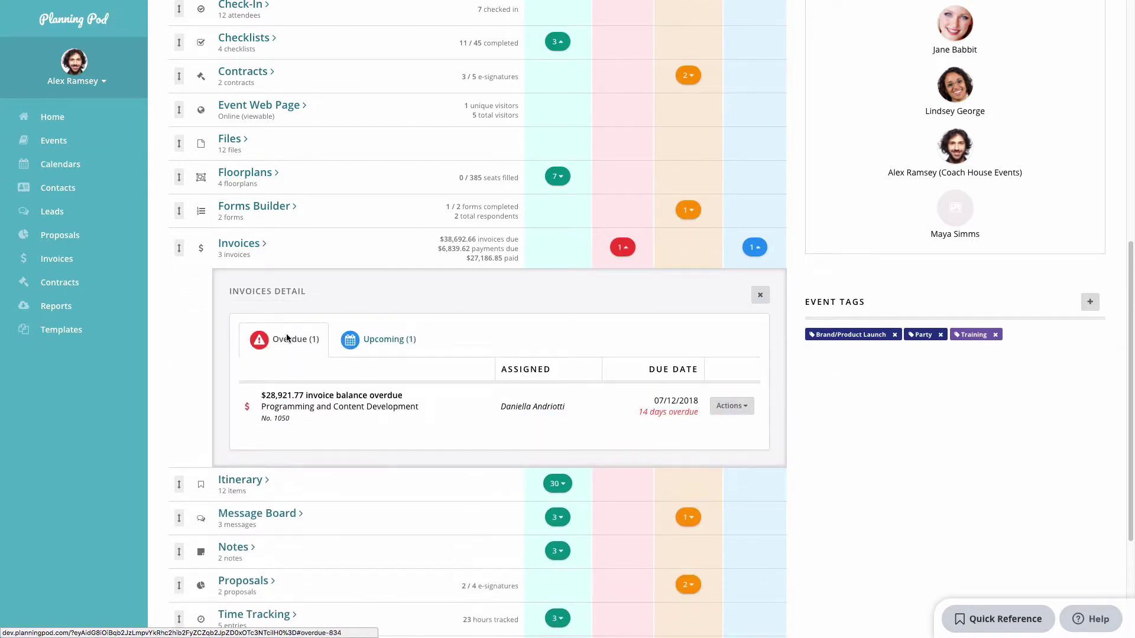
left_click(731, 406)
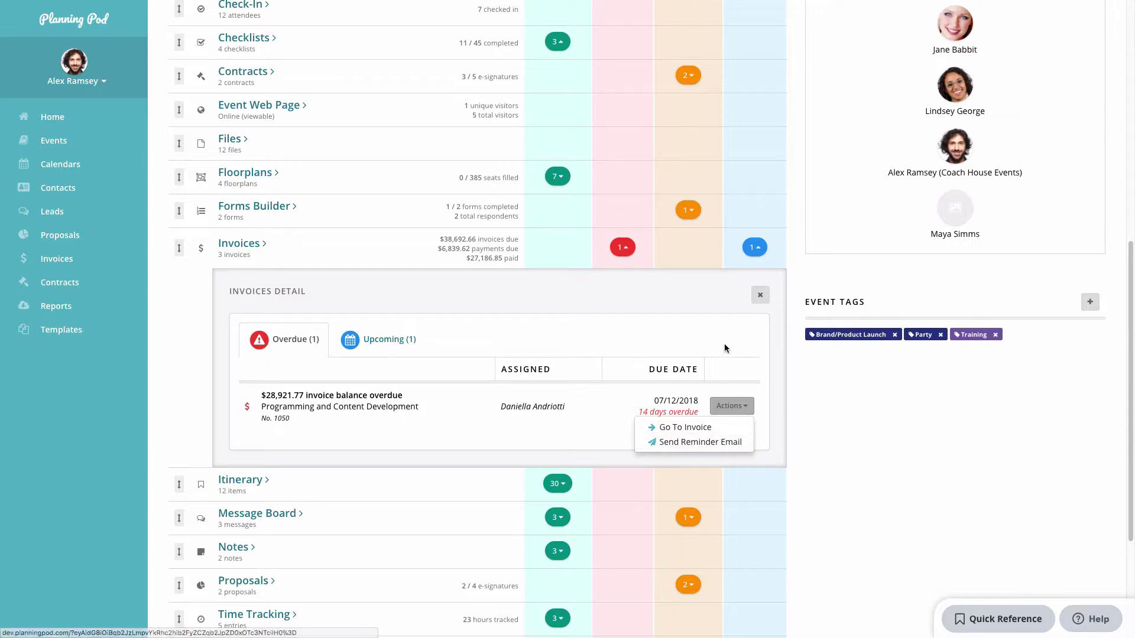
left_click(404, 342)
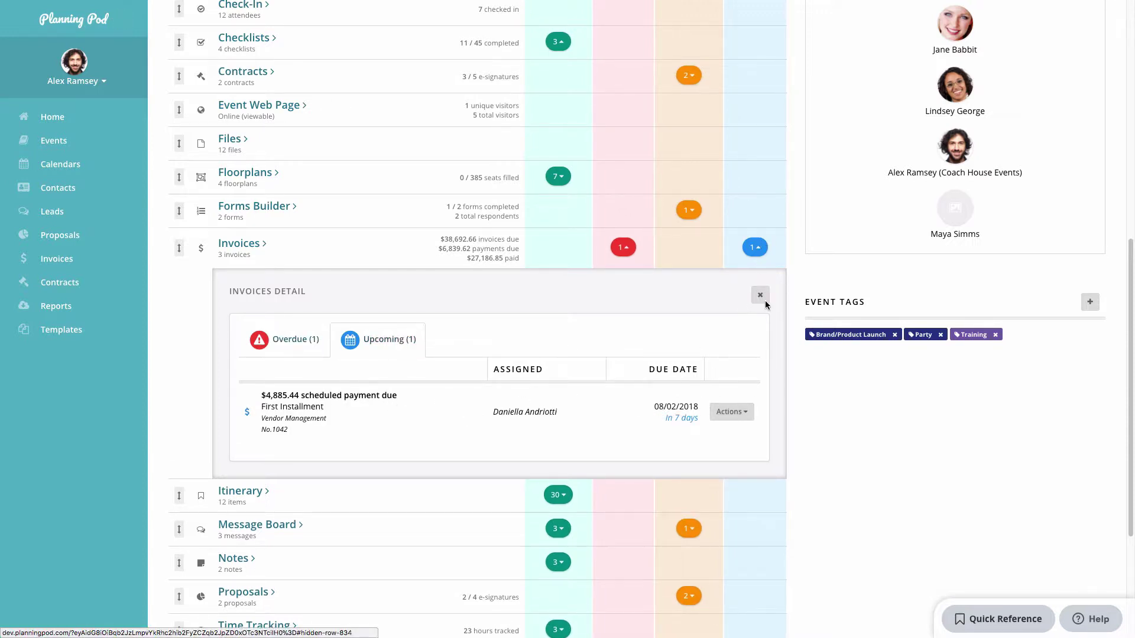
left_click(736, 412)
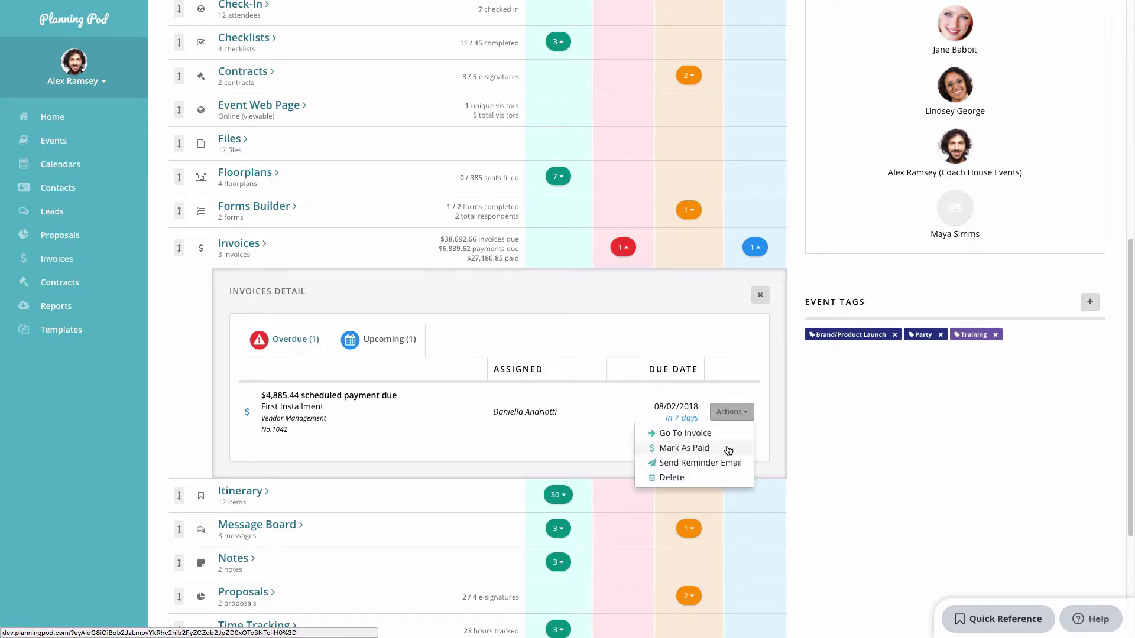
left_click(756, 299)
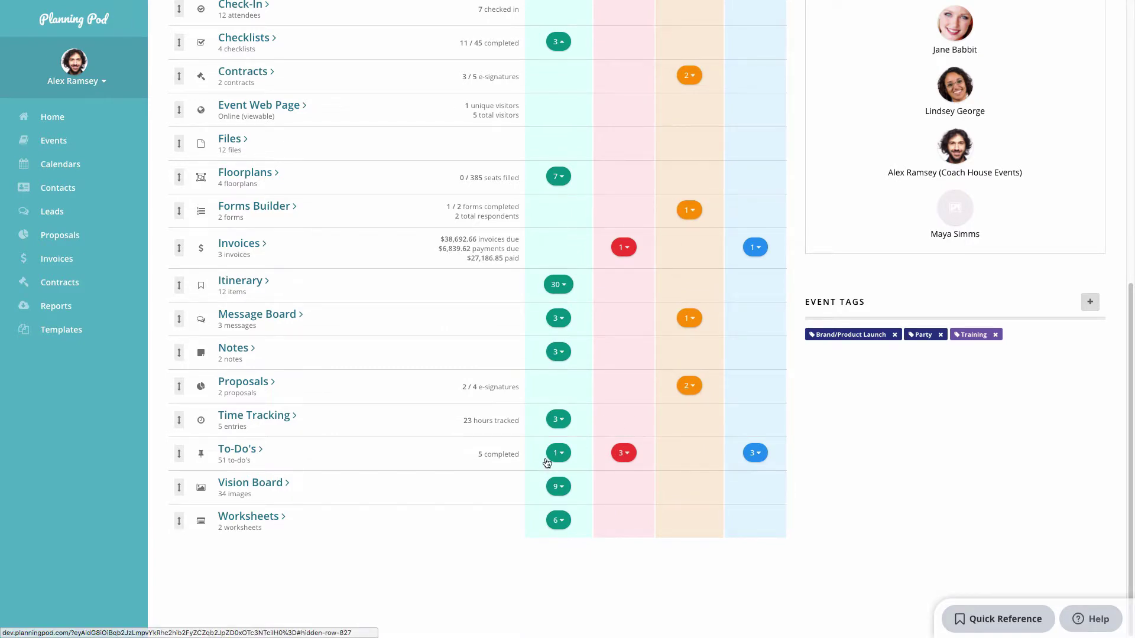
Mark the 'Select on-site staffing vendors and draw up contracts' to-do complete
left_click(753, 453)
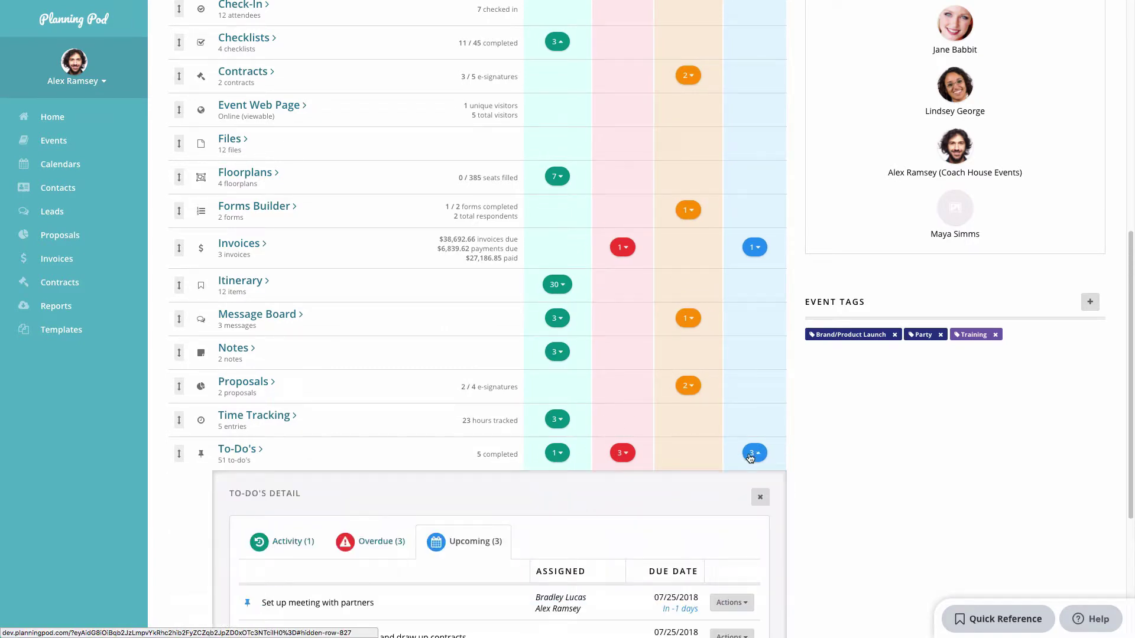
scroll(733, 480, "down", 3)
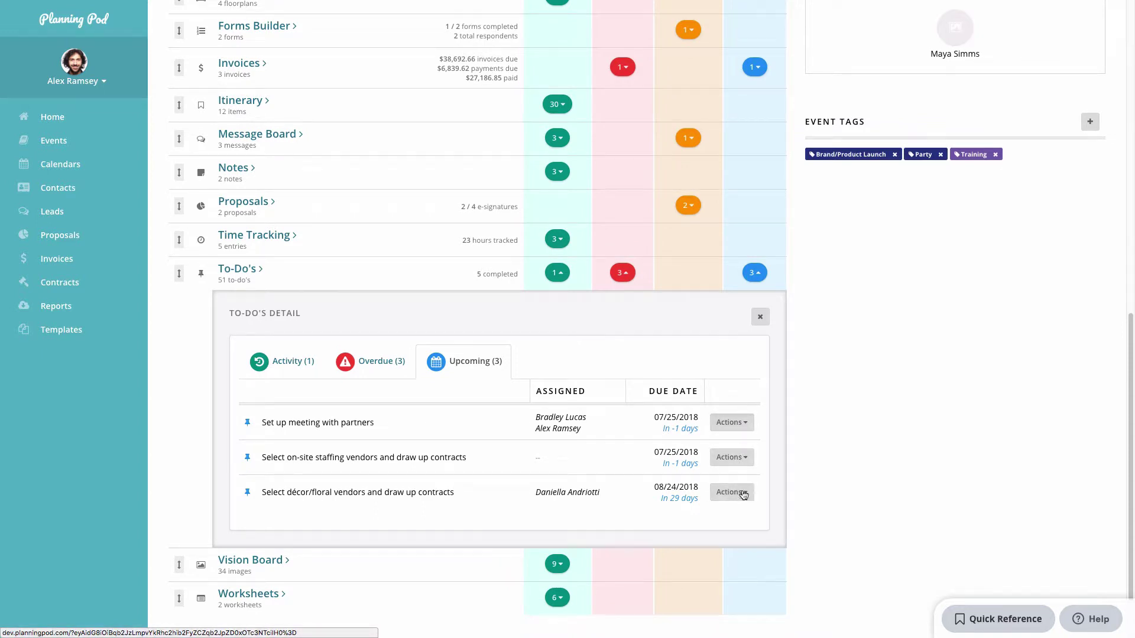
left_click(739, 459)
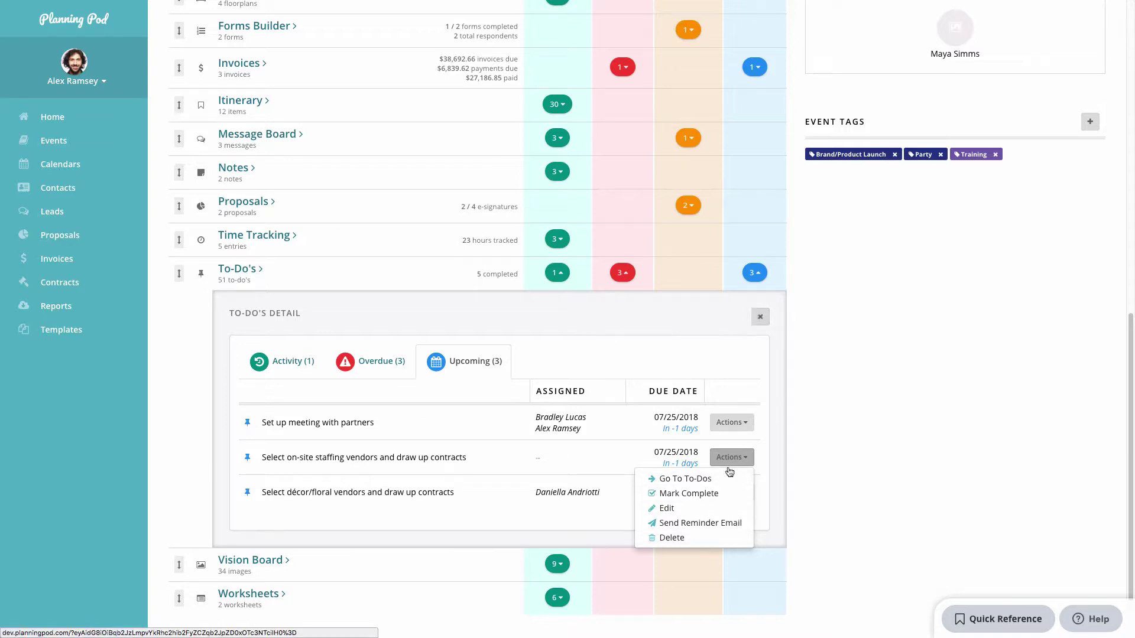
left_click(723, 495)
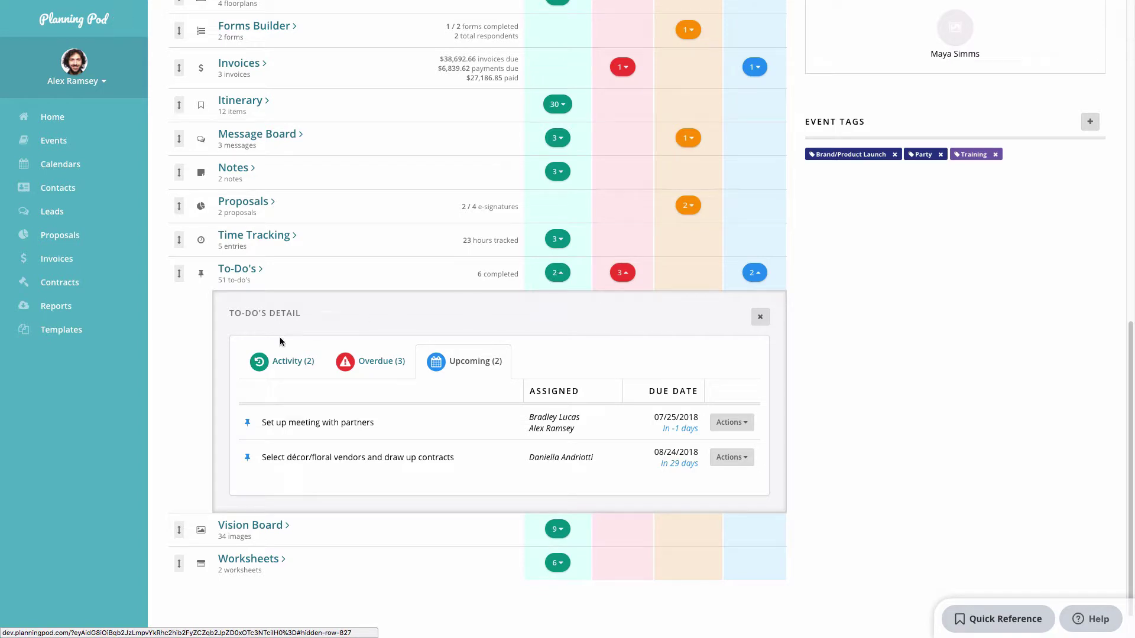
Review the recently completed and overdue to-do lists
left_click(268, 369)
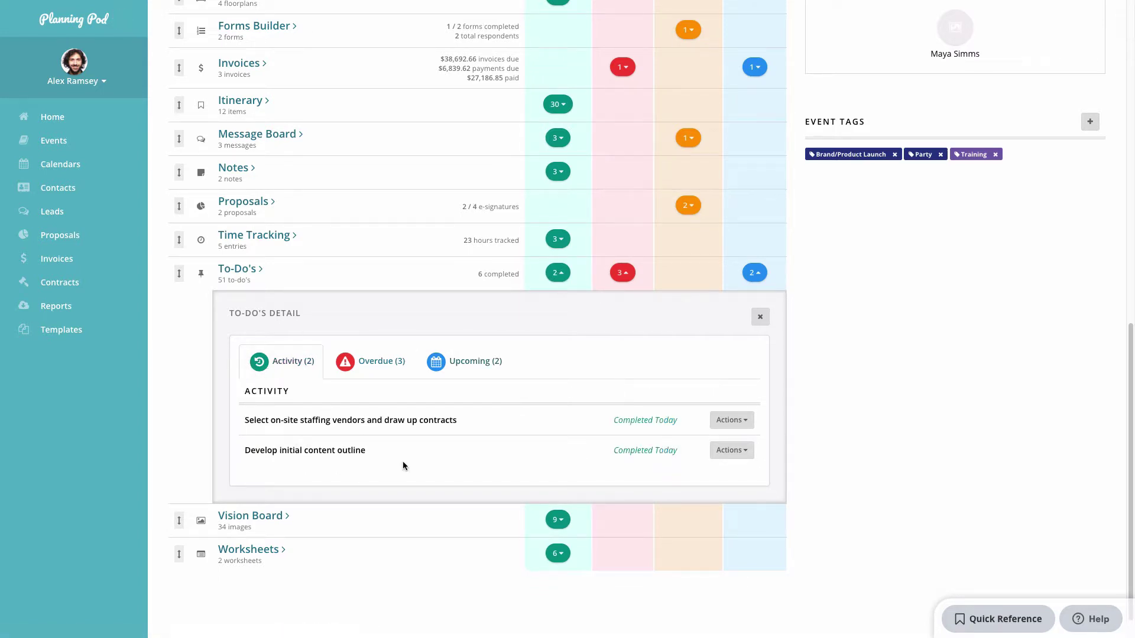
left_click(368, 362)
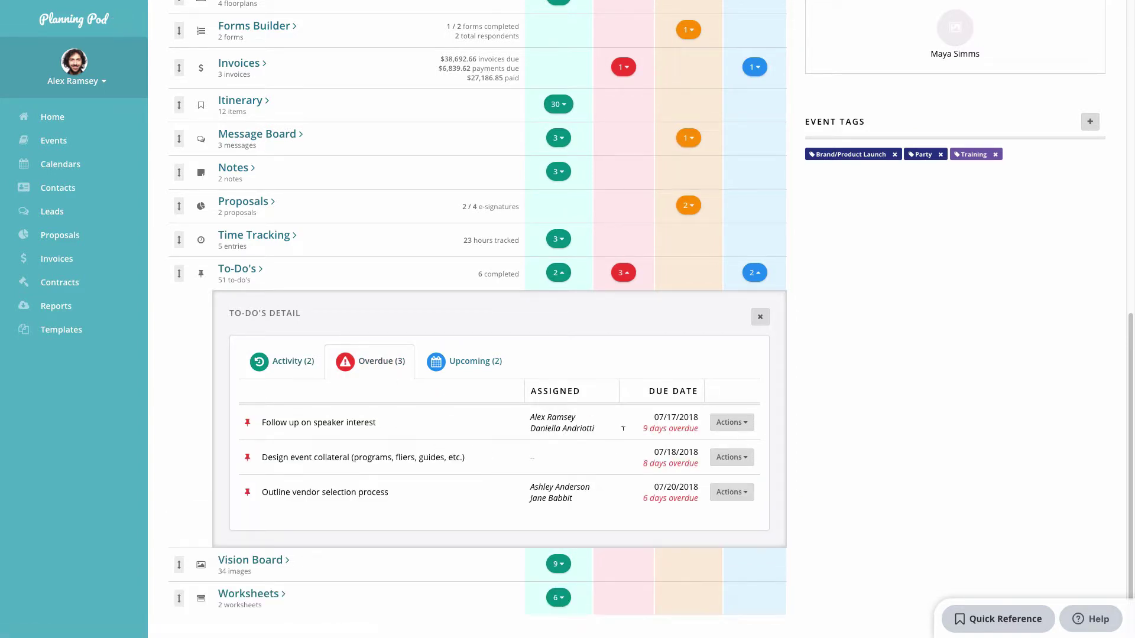
left_click(733, 494)
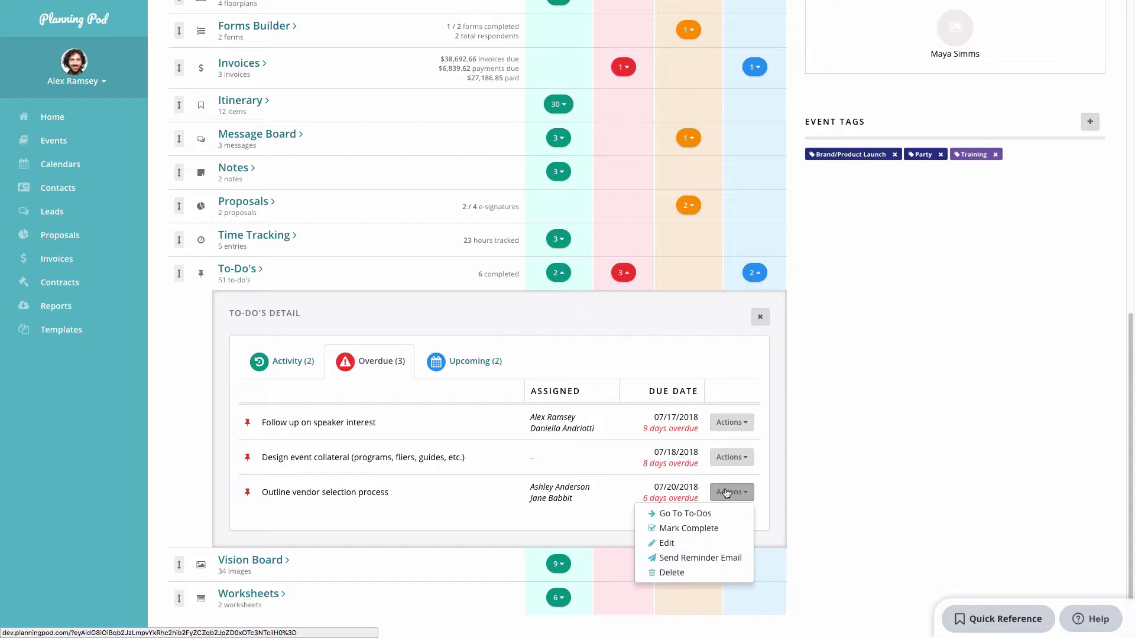
Move 'Outline vendor selection process' due date to 07/26/2018, save, check Upcoming, and close details
left_click(705, 543)
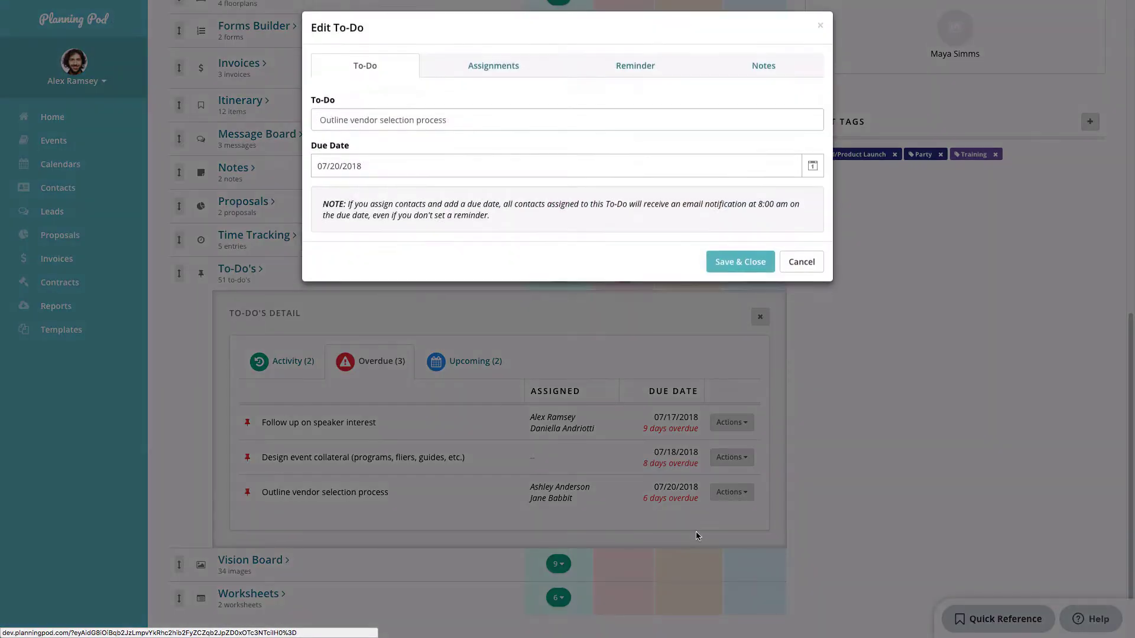
left_click(814, 173)
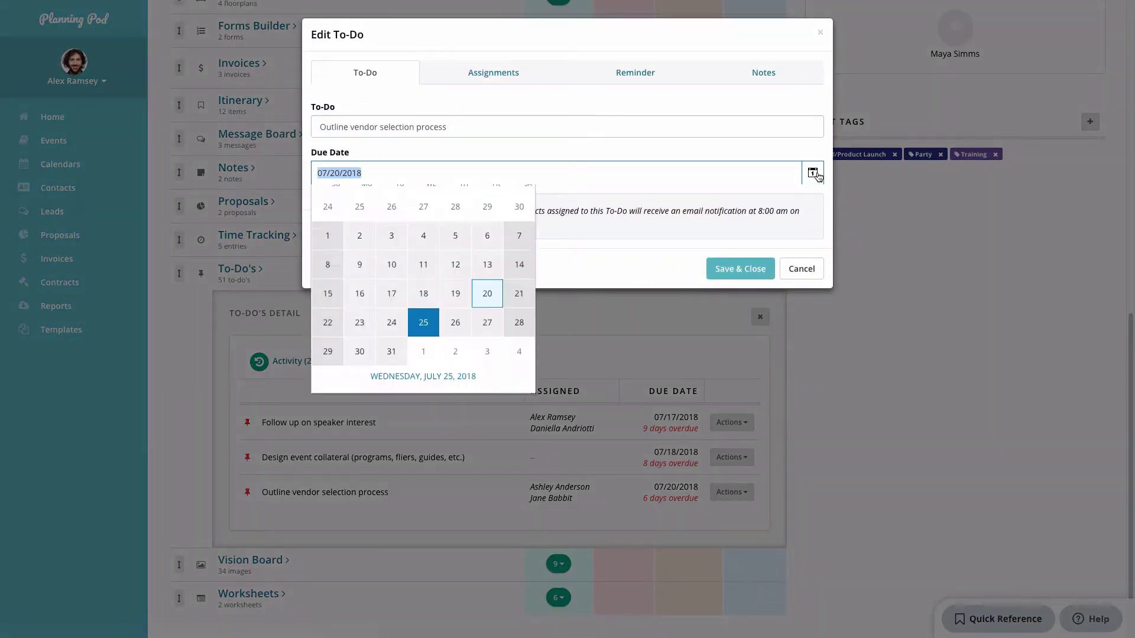
left_click(455, 361)
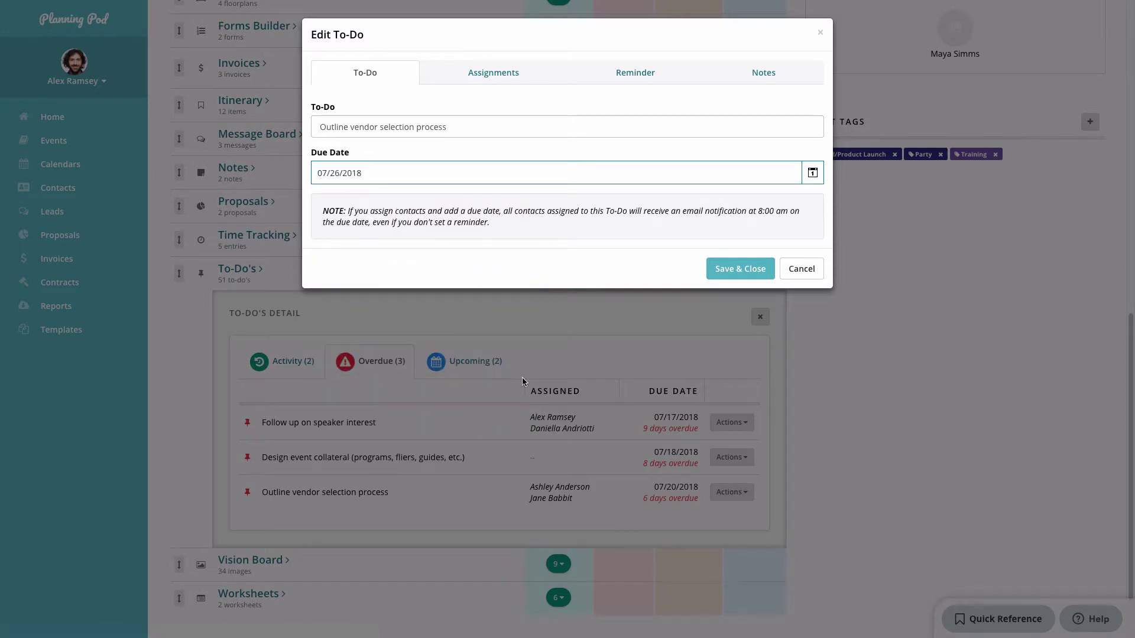
left_click(723, 270)
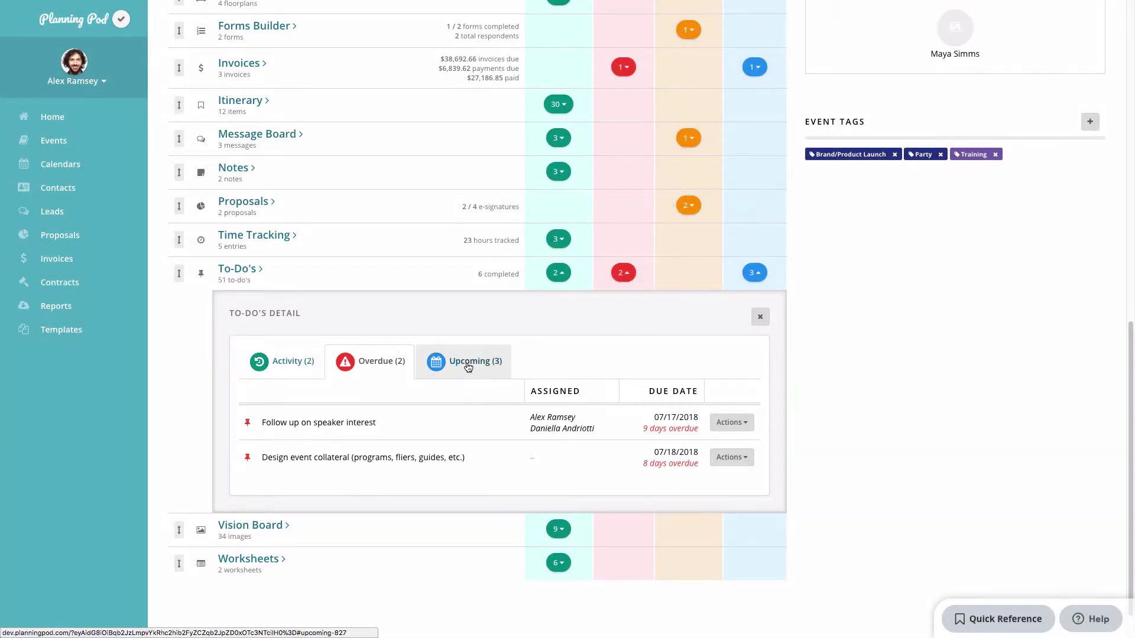
left_click(460, 362)
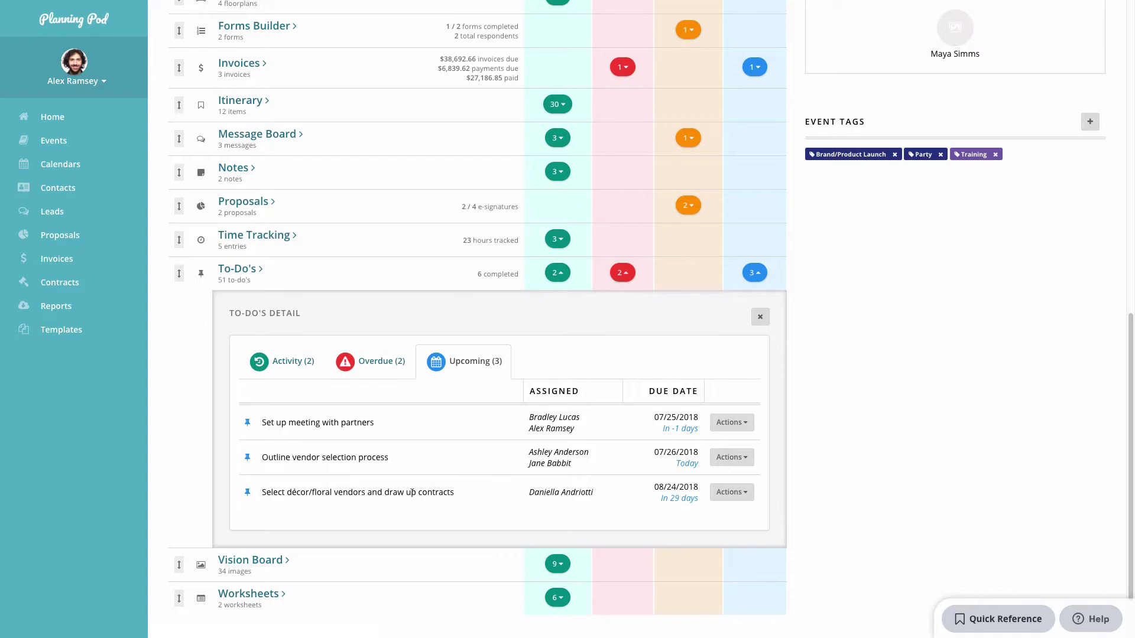
left_click(760, 317)
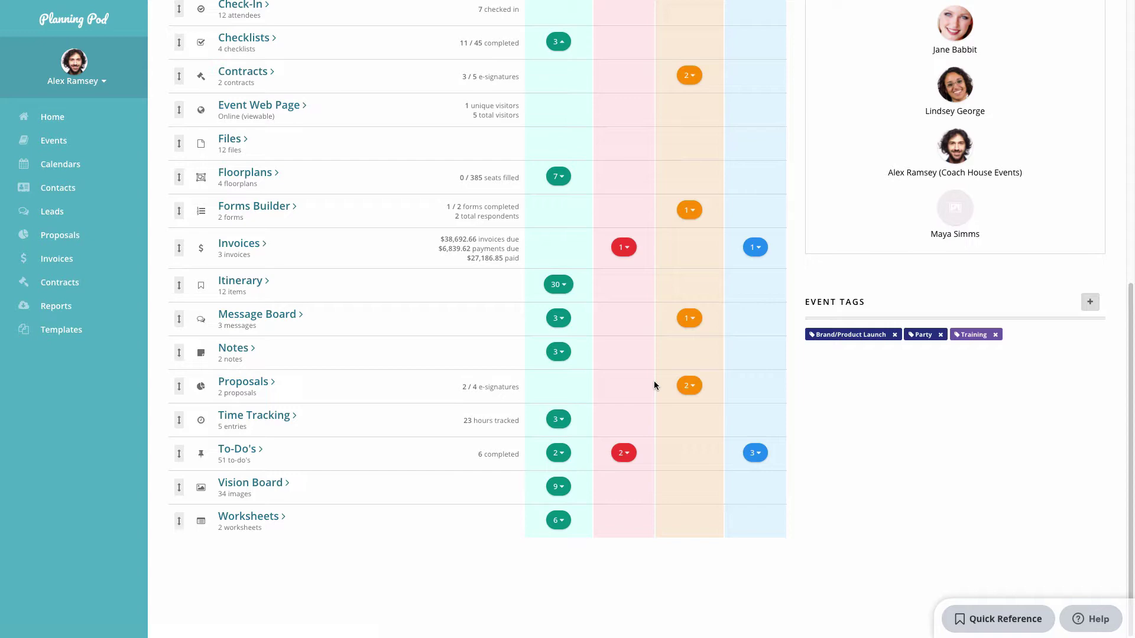
scroll(654, 383, "up", 3)
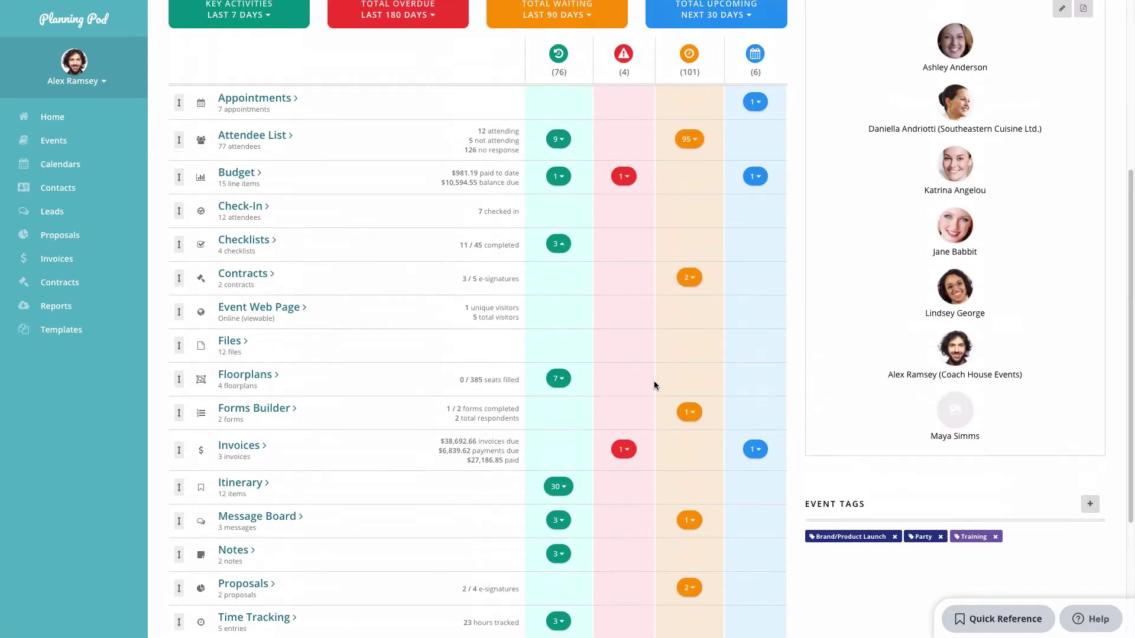
scroll(653, 385, "up", 4)
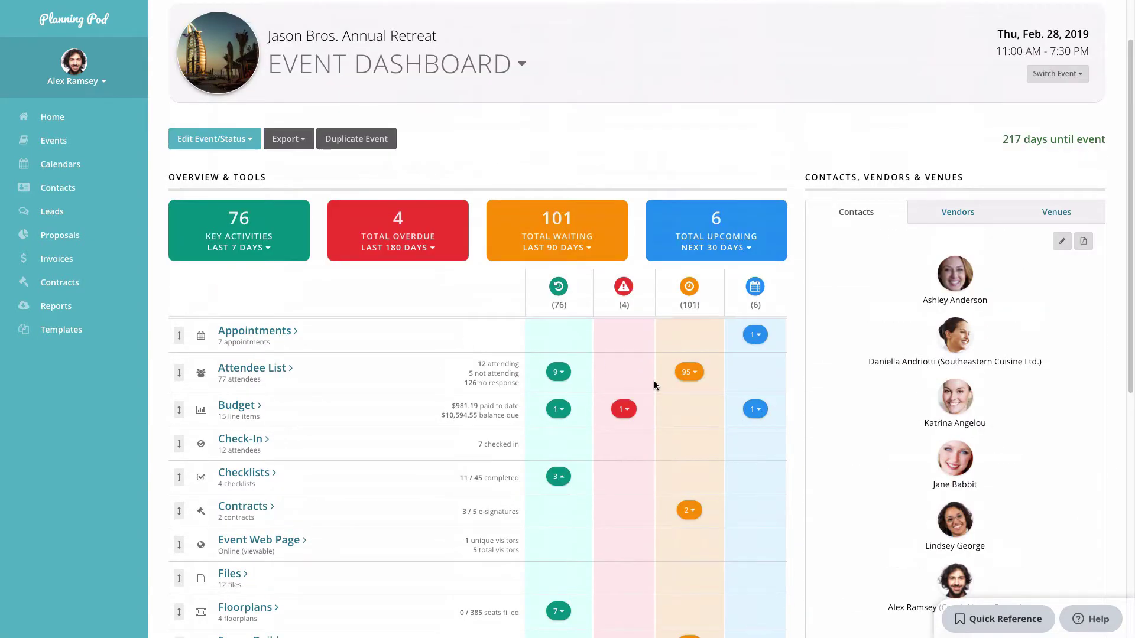
scroll(655, 385, "up", 1)
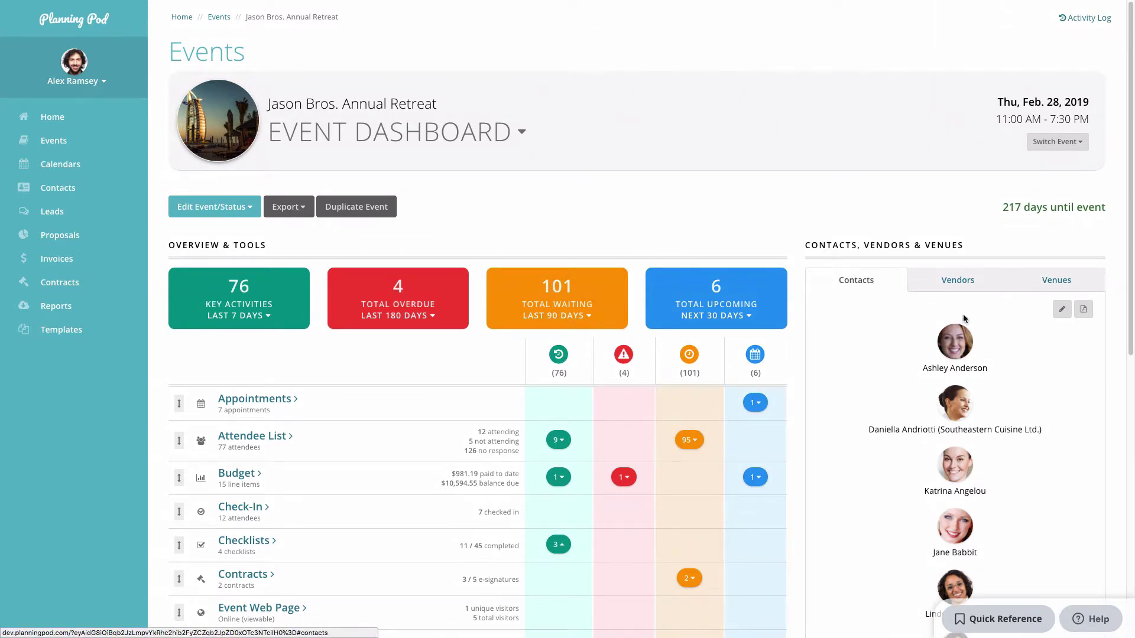
scroll(963, 314, "down", 2)
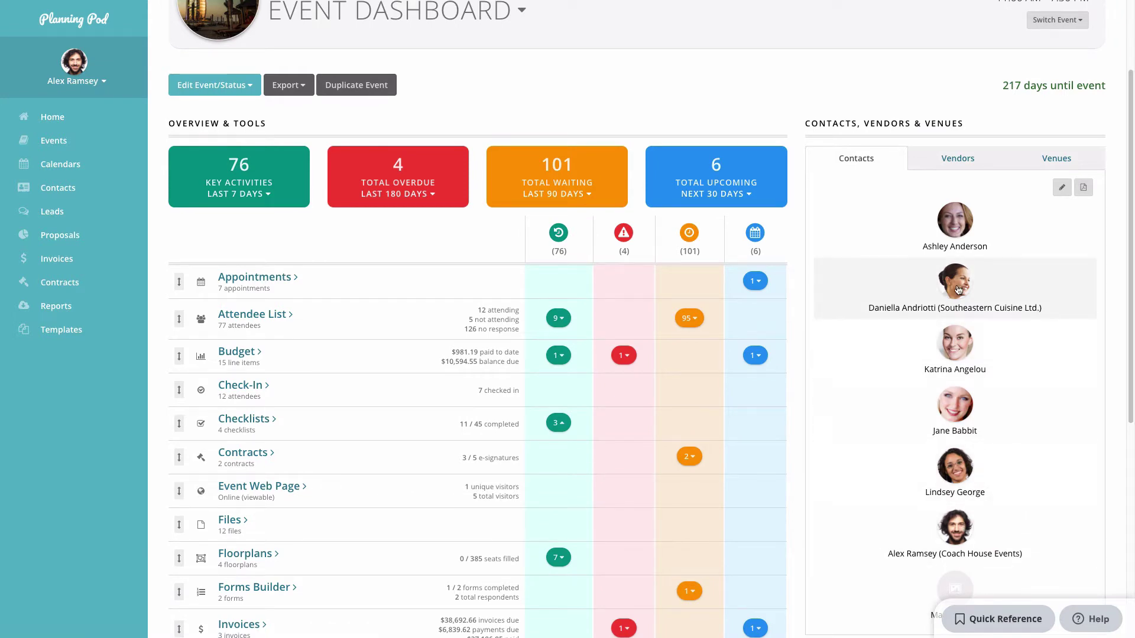
left_click(955, 243)
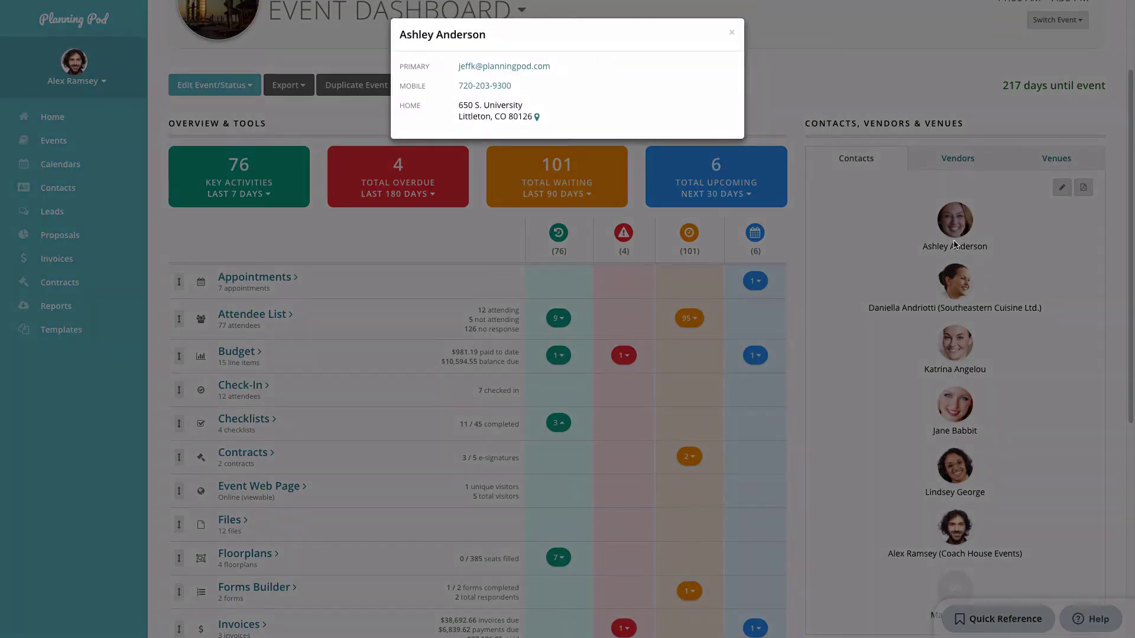
left_click(731, 32)
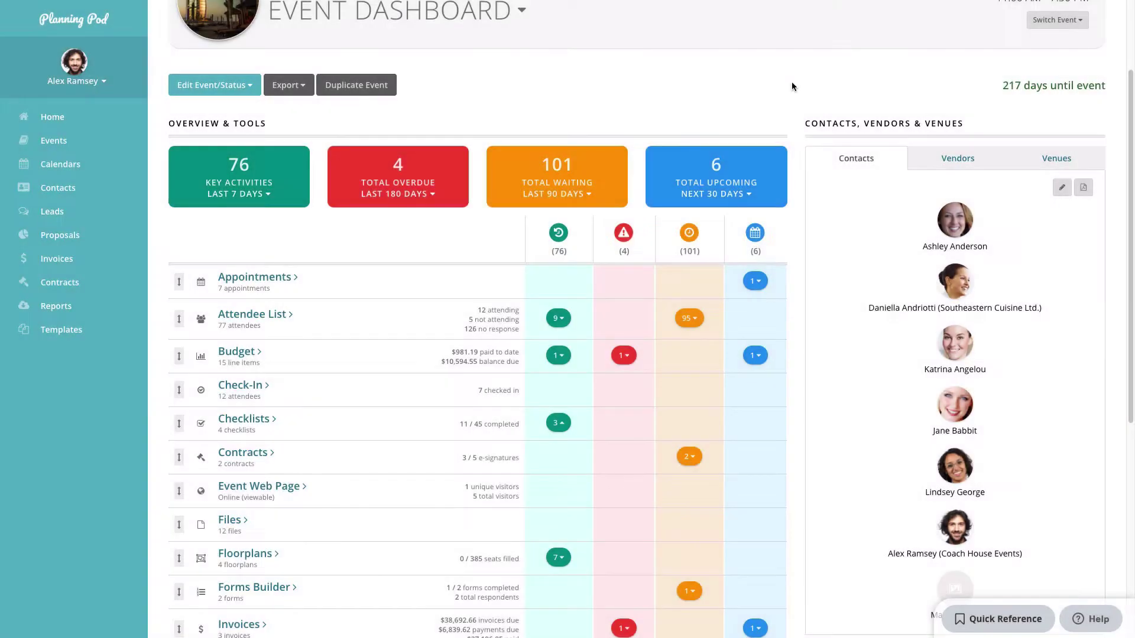
Assign a listed contact to the Jason Bros. Annual Retreat on Manage Assigned Contacts
left_click(1061, 189)
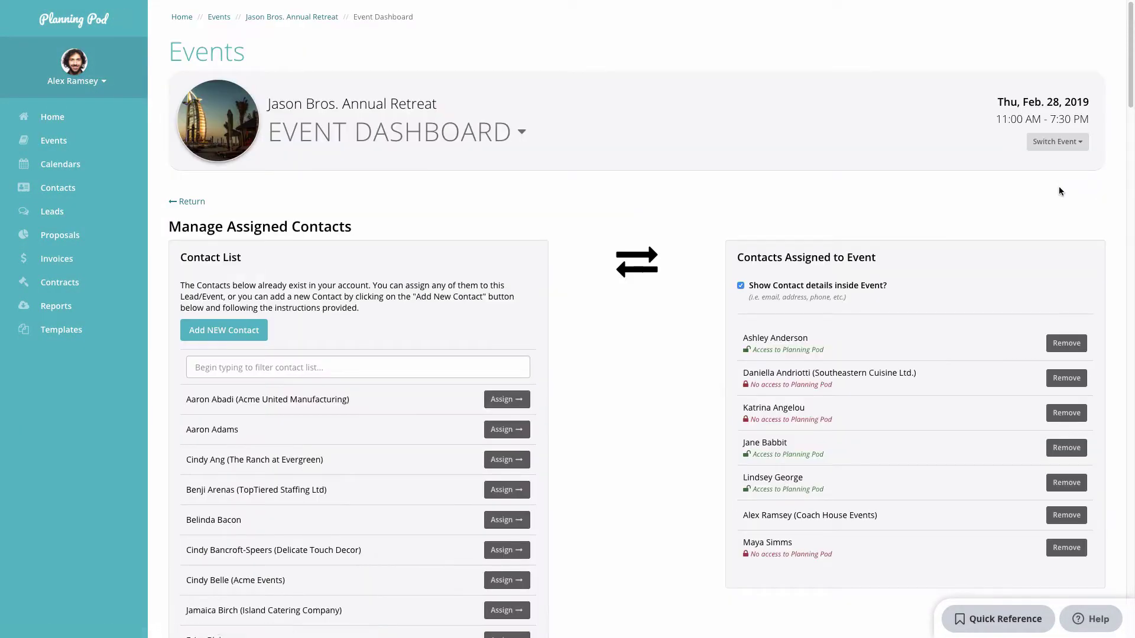
scroll(397, 473, "down", 4)
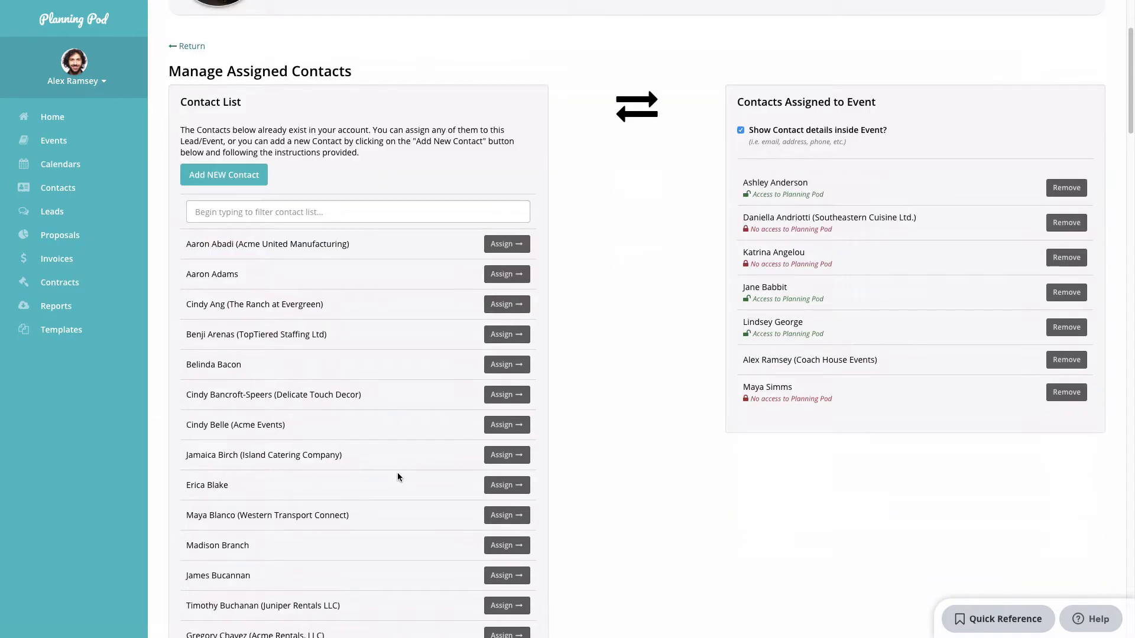
scroll(398, 473, "down", 1)
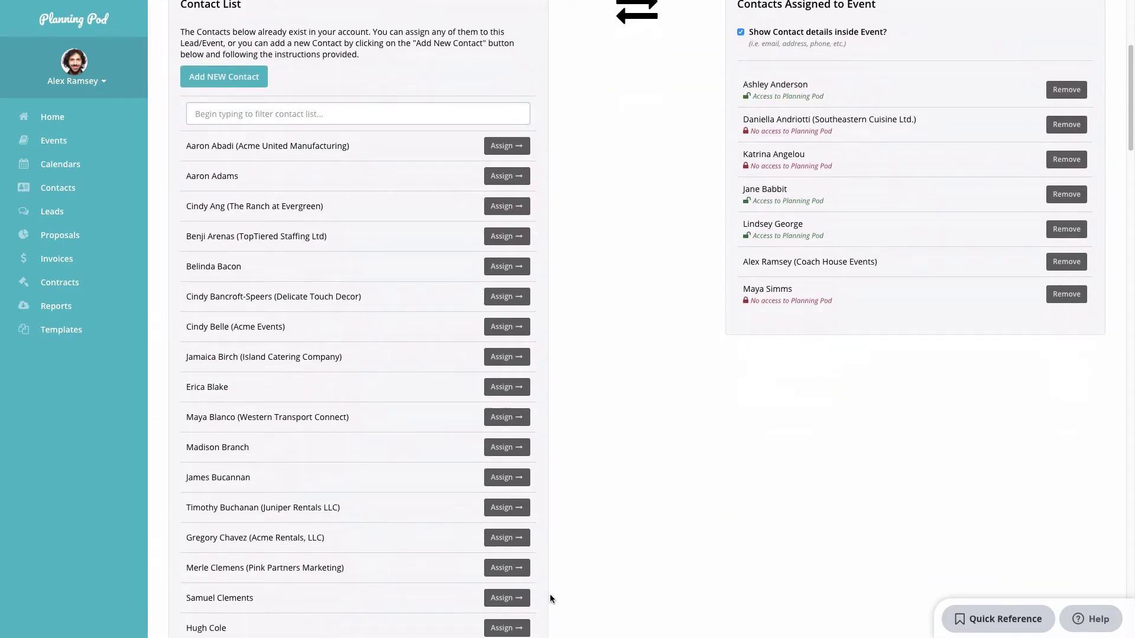
scroll(550, 597, "down", 3)
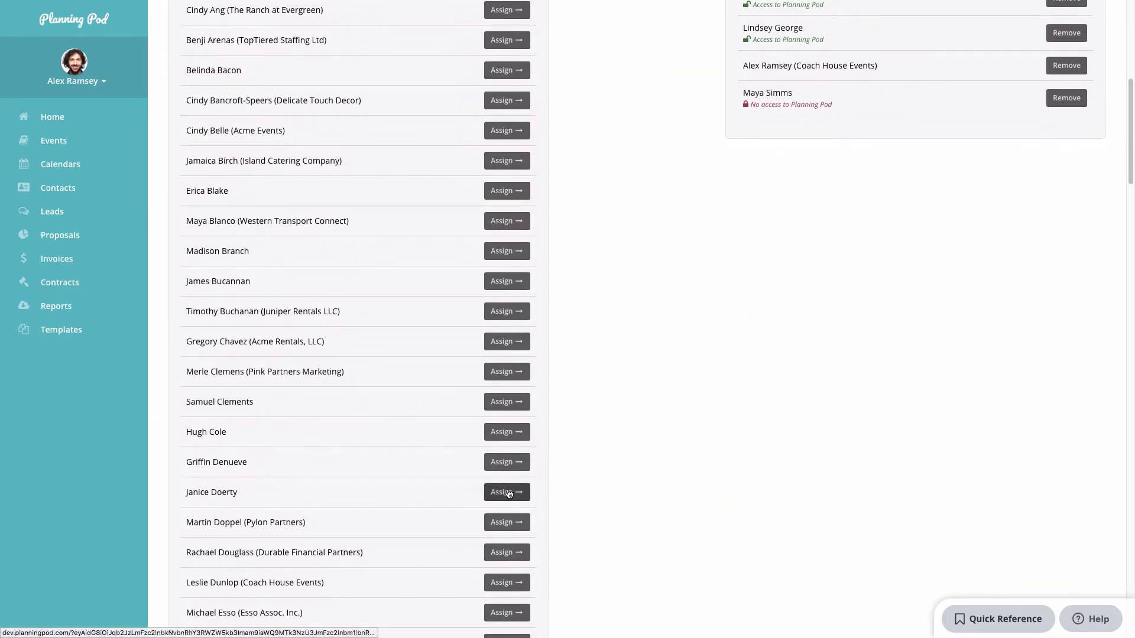
left_click(508, 493)
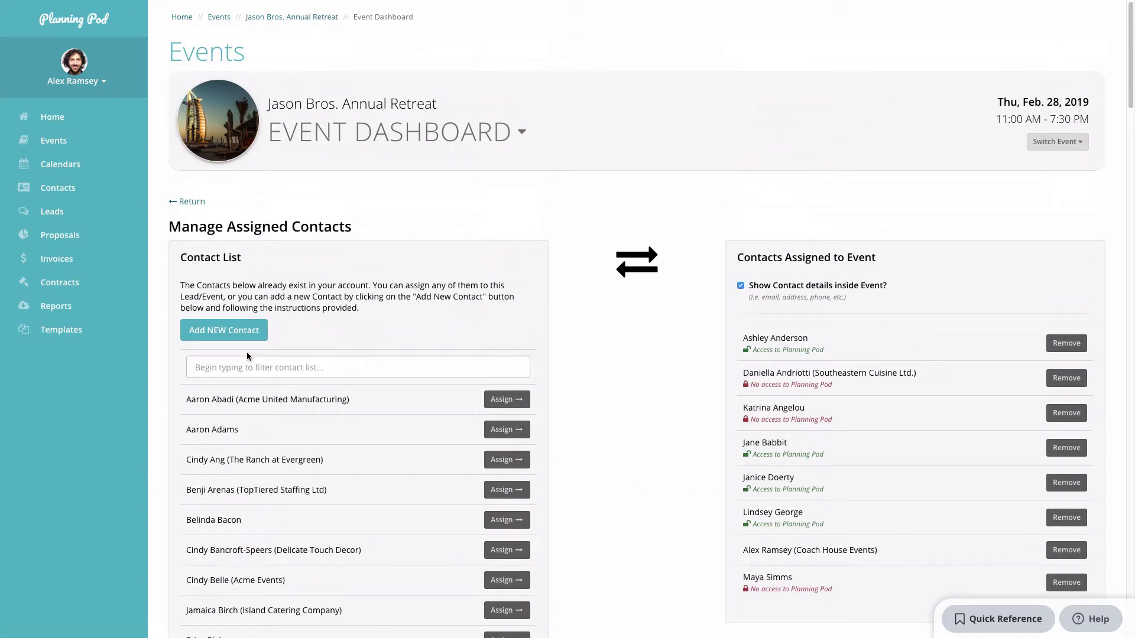
Start a new contact with Admin access, then discard the new contact form
left_click(229, 331)
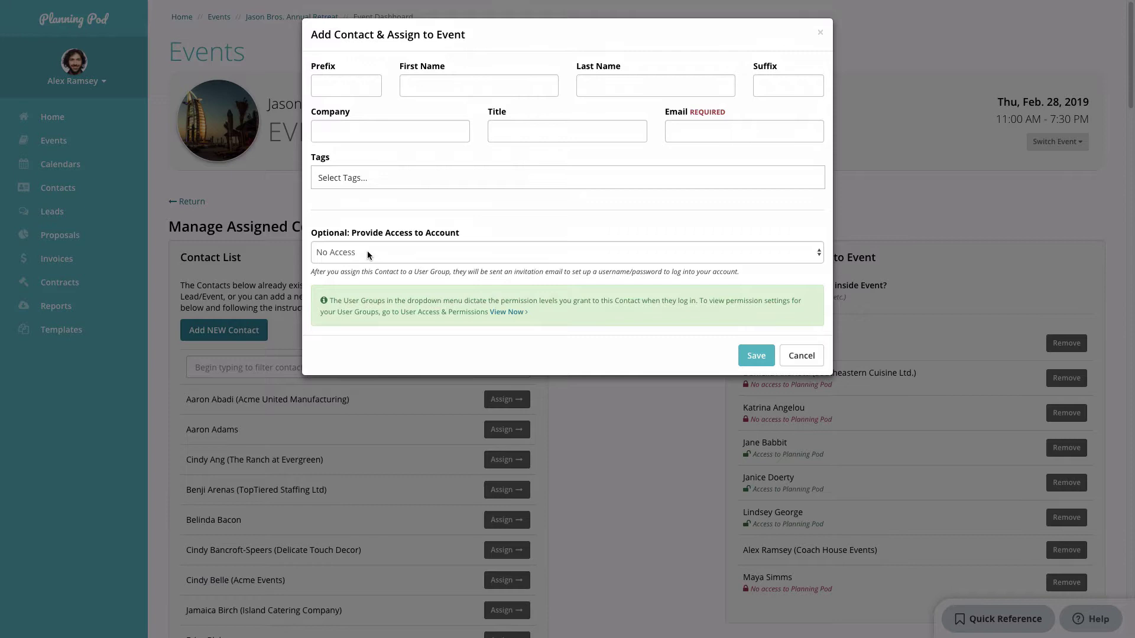
left_click(335, 254)
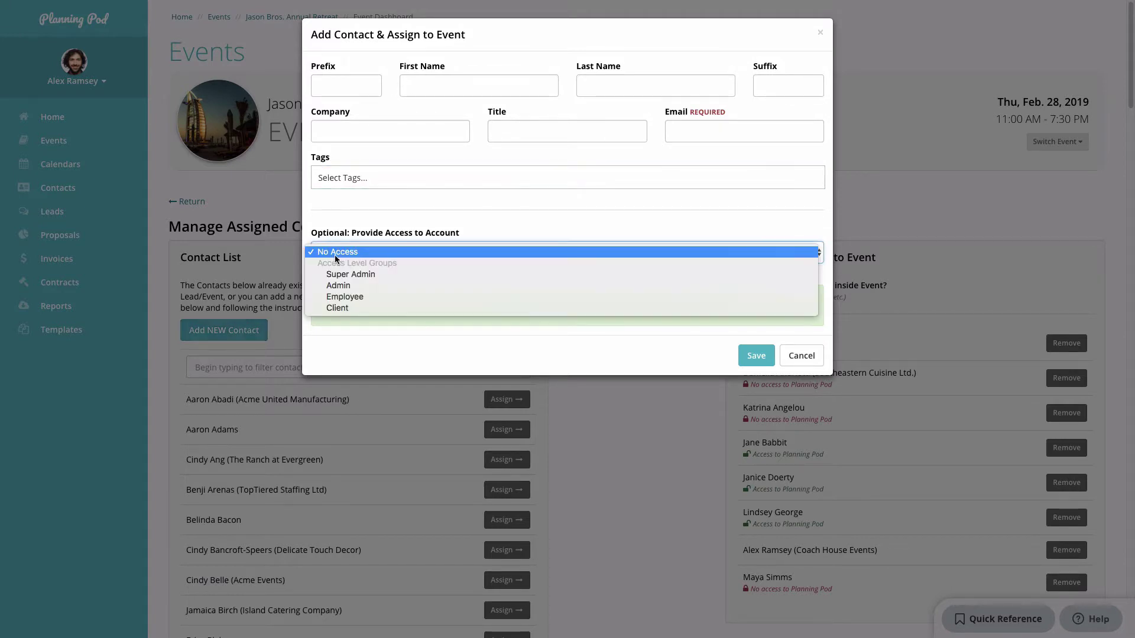
left_click(350, 285)
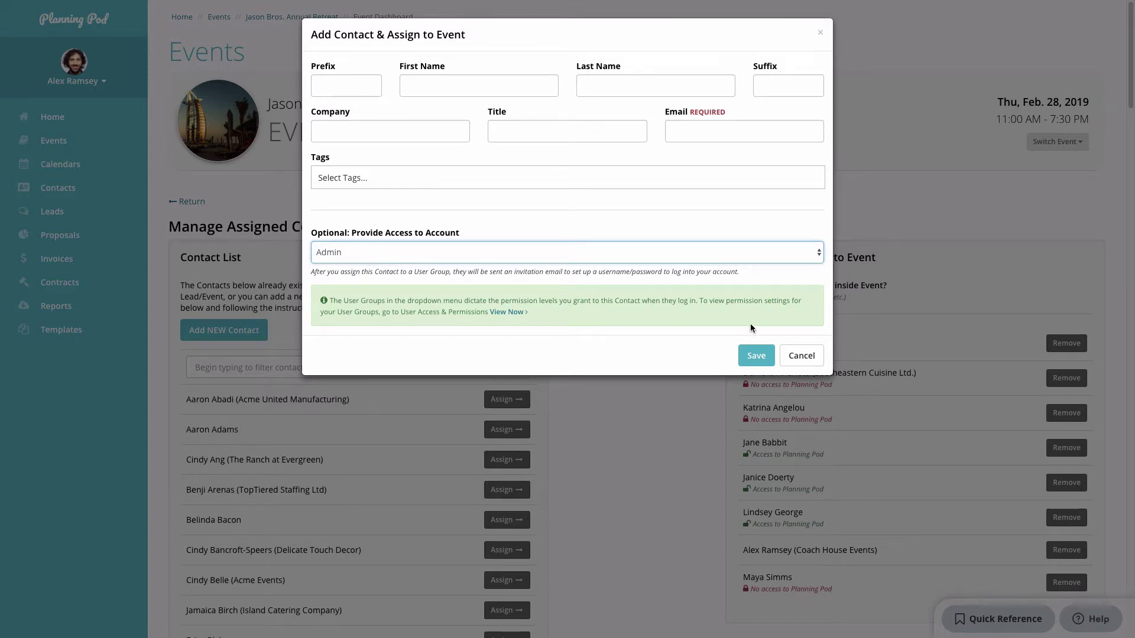
left_click(794, 365)
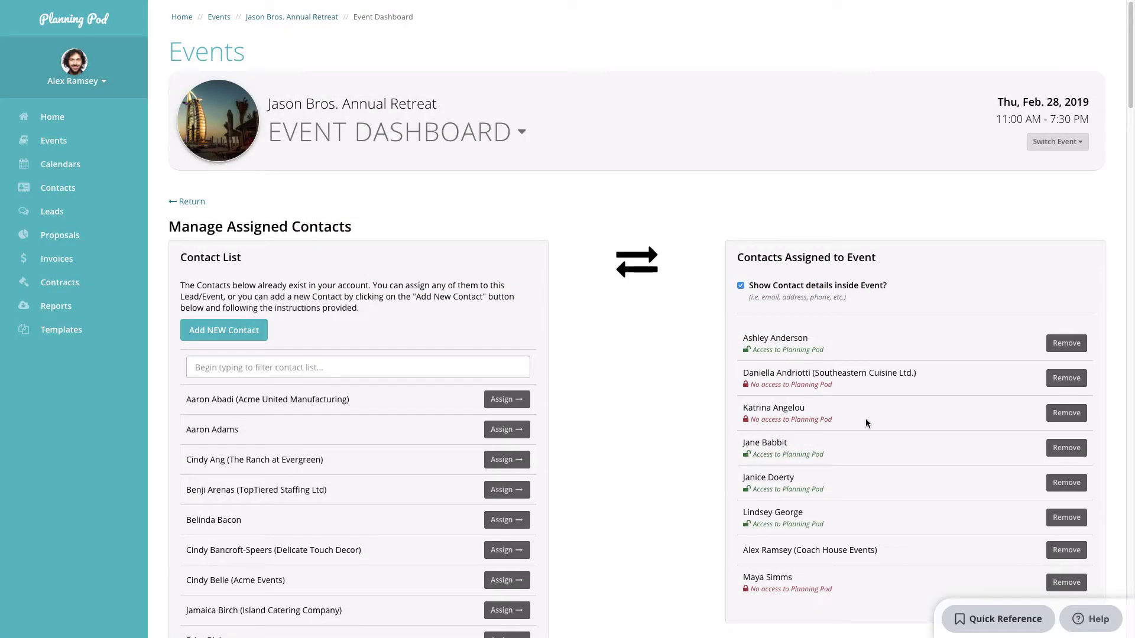
Remove the newly assigned contact, leaving the original seven assigned
scroll(1062, 440, "down", 1)
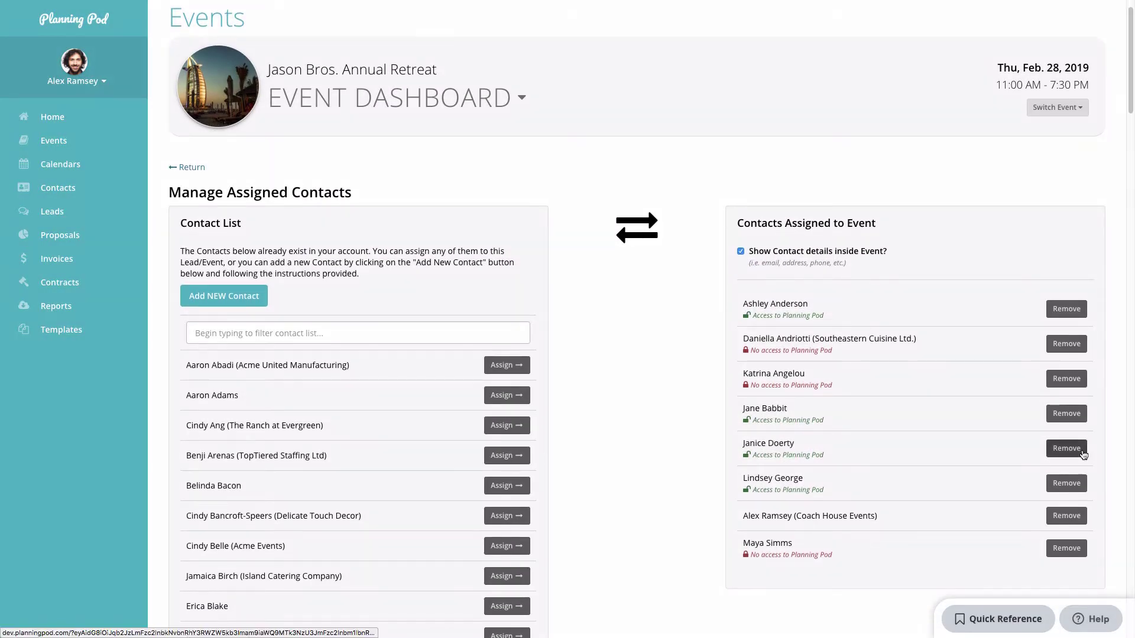
left_click(1064, 450)
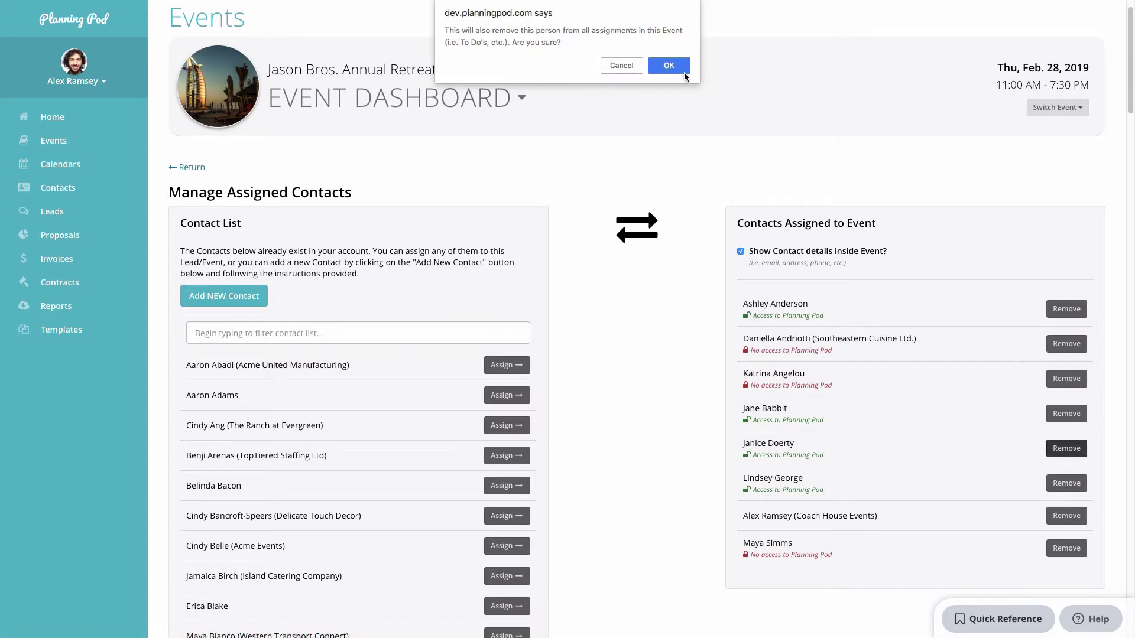
left_click(664, 66)
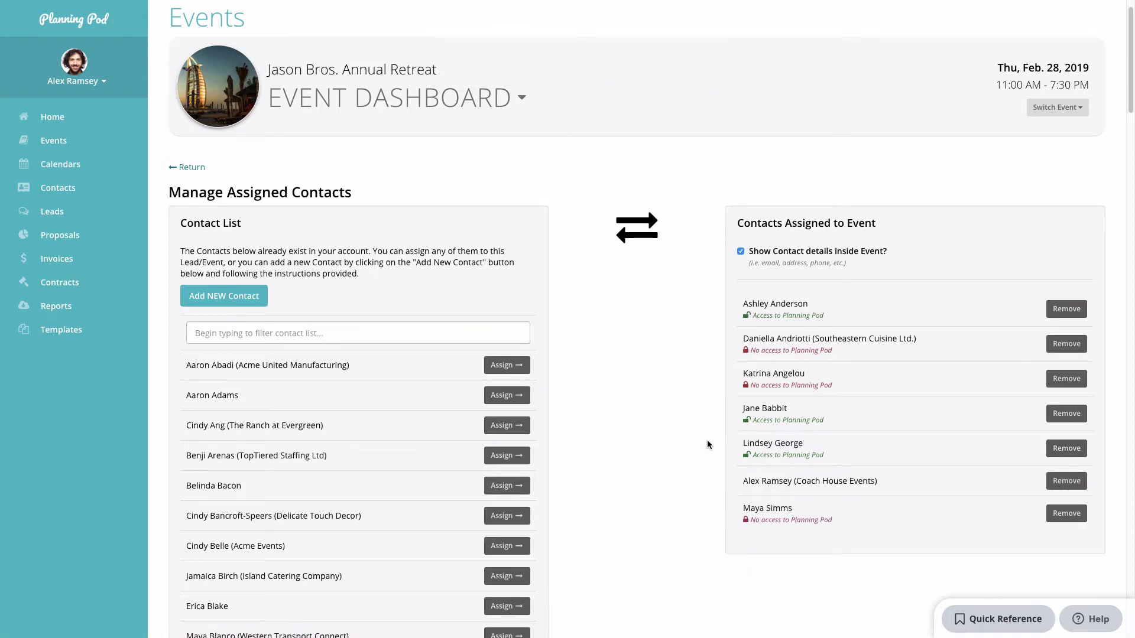
Return to the event dashboard and review a vendor's contact details in the vendor list
left_click(201, 170)
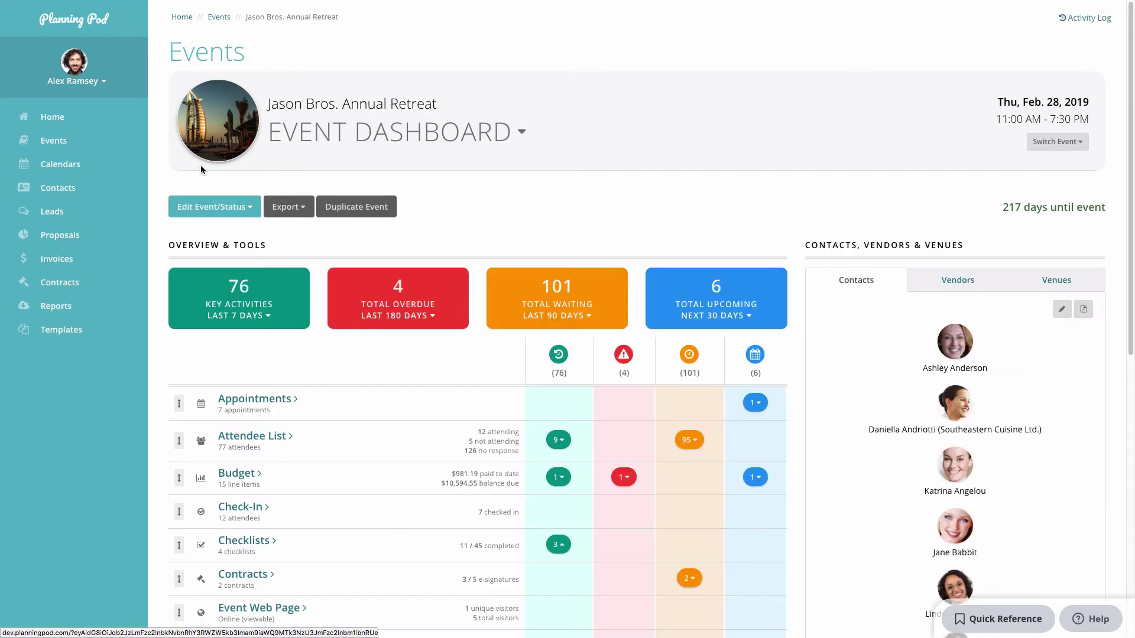
left_click(959, 287)
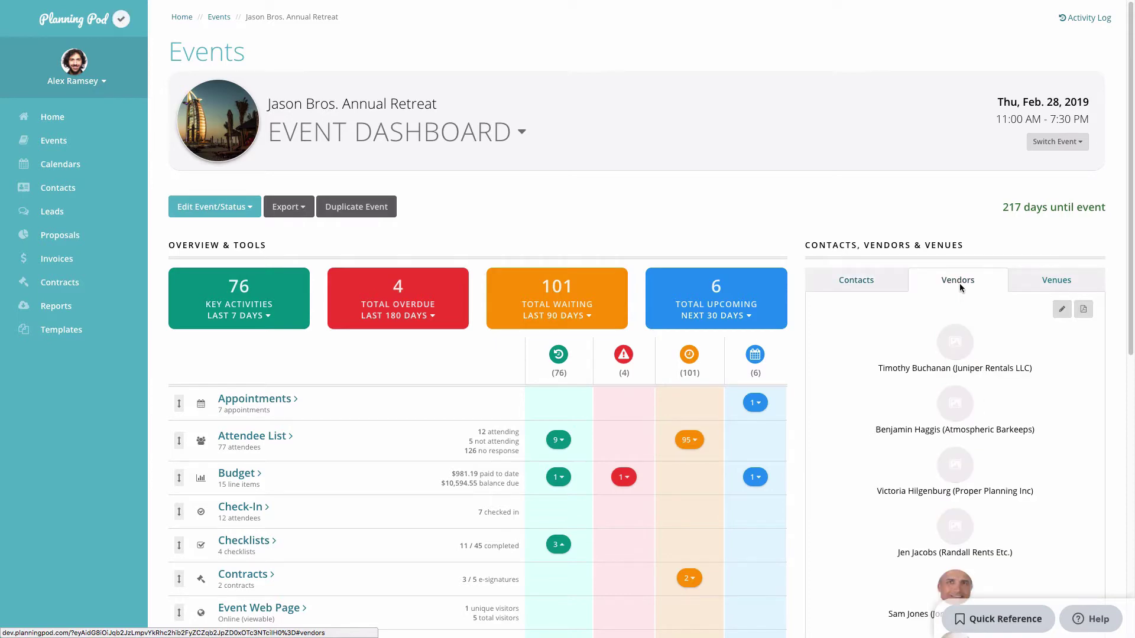
scroll(1024, 298, "down", 3)
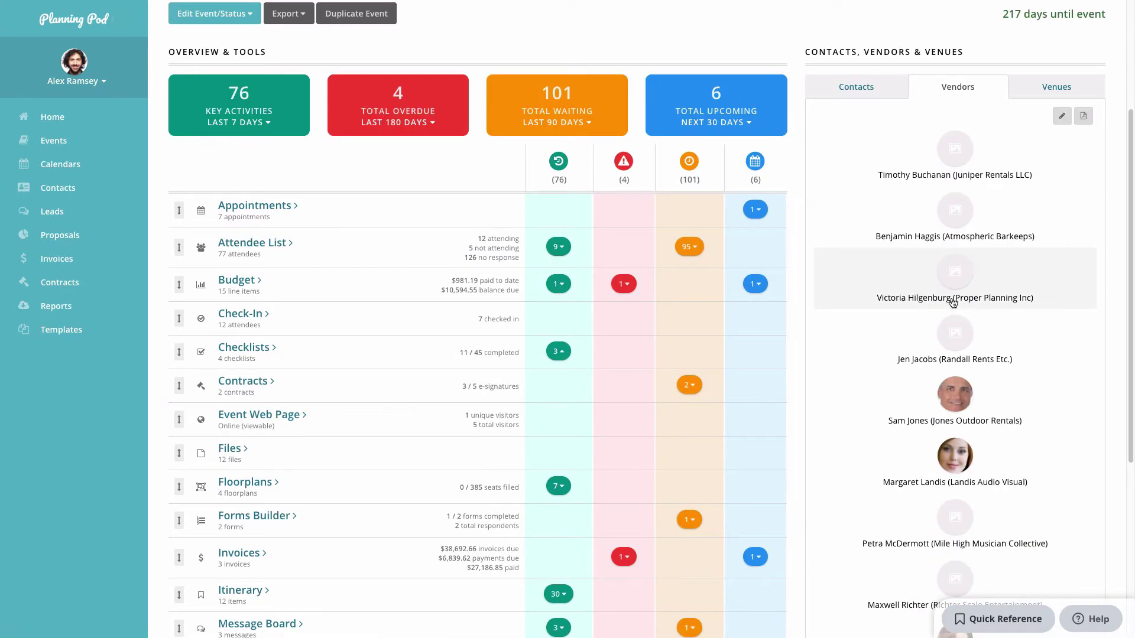
left_click(979, 461)
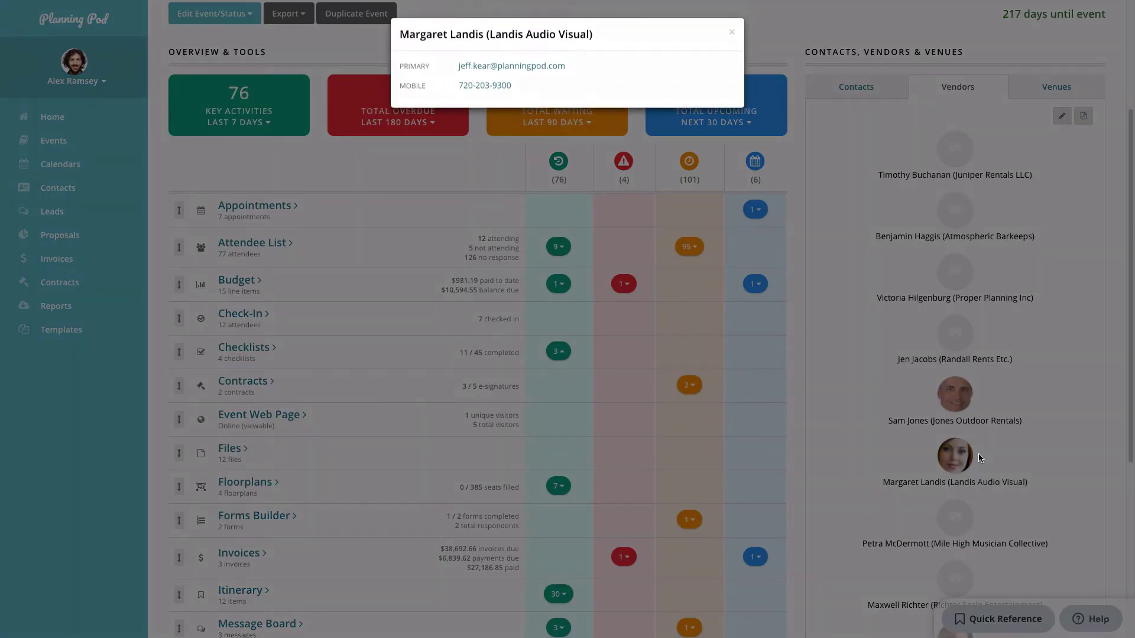
left_click(732, 36)
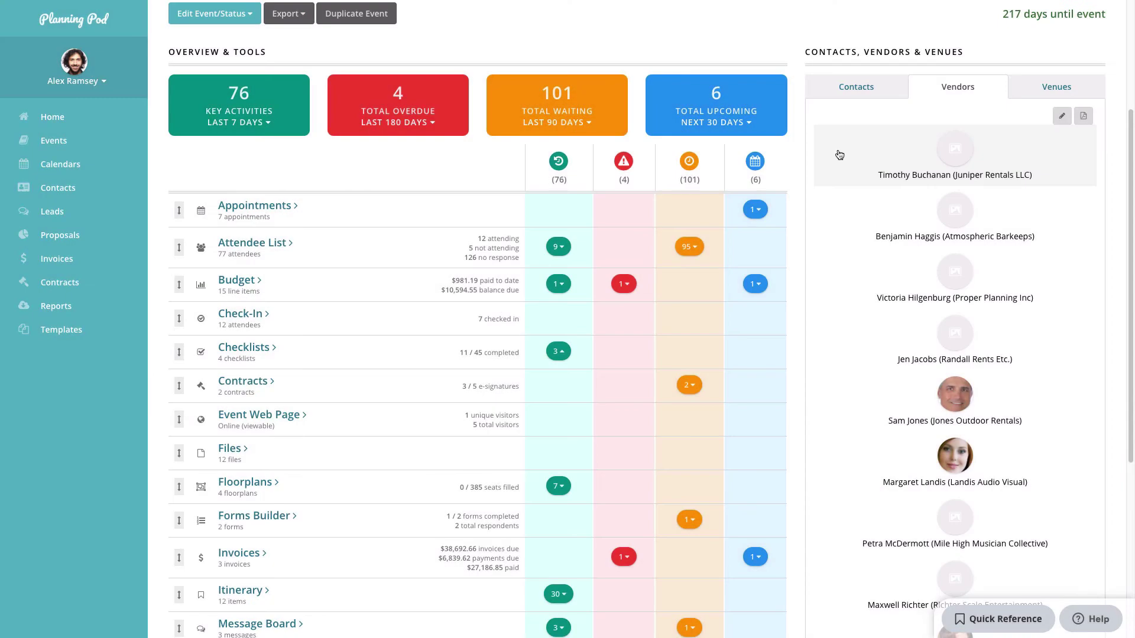
scroll(975, 190, "up", 1)
Add a contact on Manage Vendor List, bringing the vendor list to ten
left_click(1061, 158)
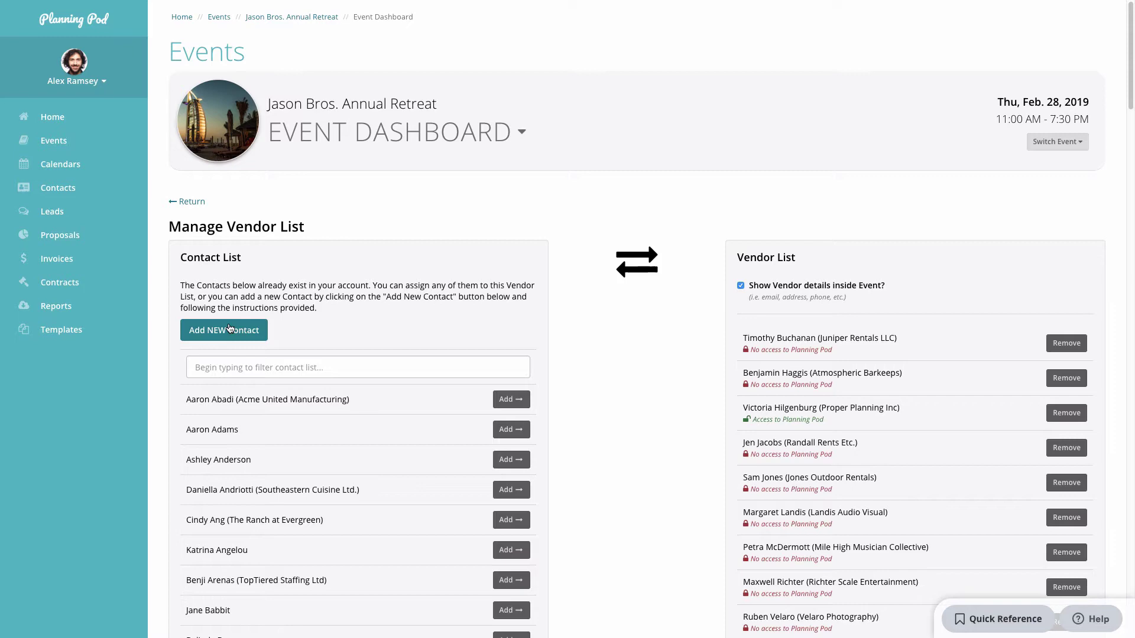
scroll(317, 438, "down", 2)
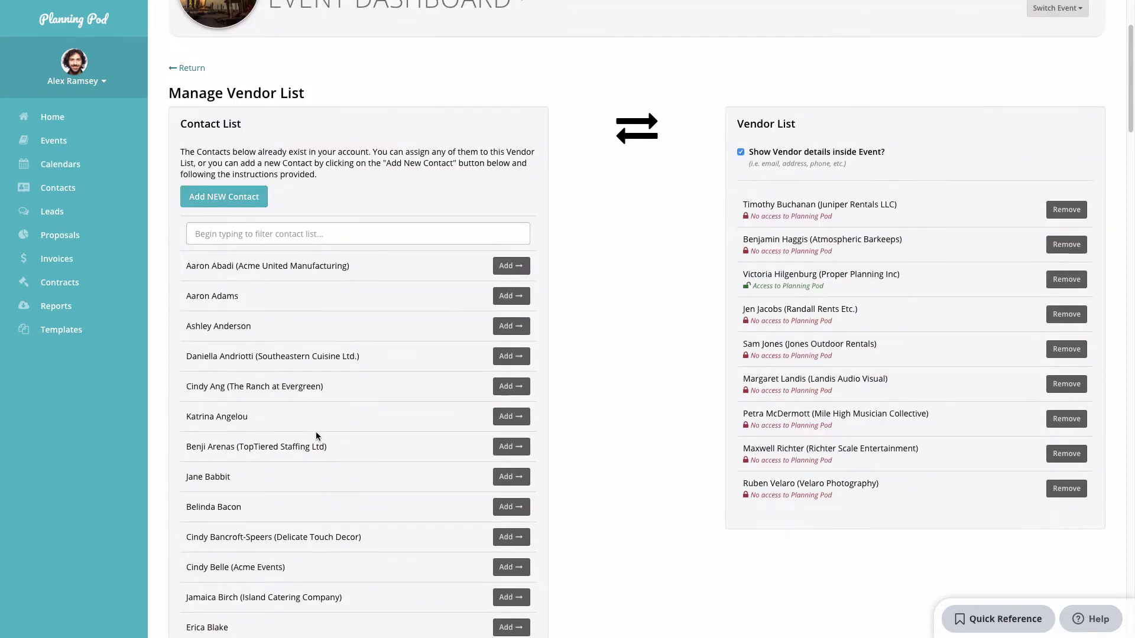
left_click(510, 506)
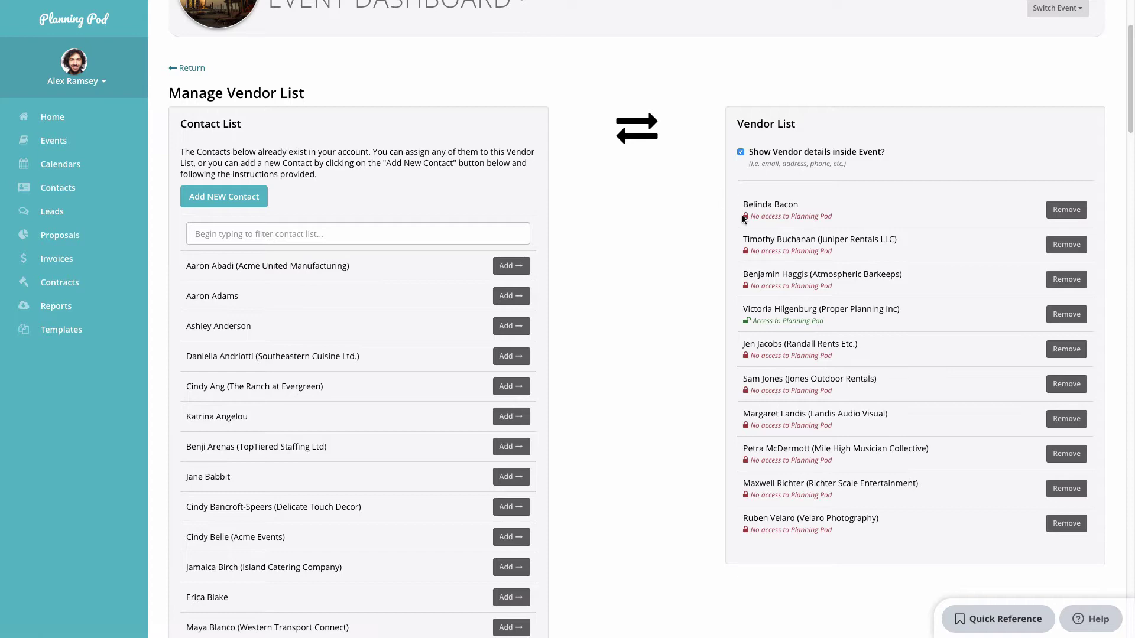
scroll(893, 221, "up", 2)
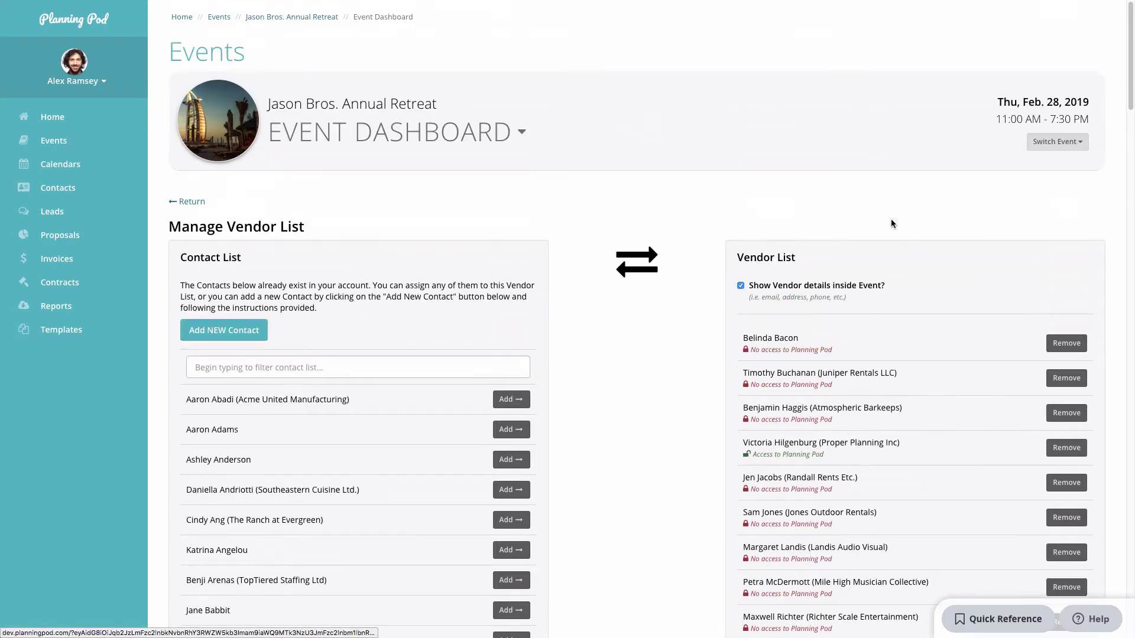
Return to the dashboard and view the venues Jefferson B and B and Coach House Convention Center
left_click(193, 204)
left_click(1051, 281)
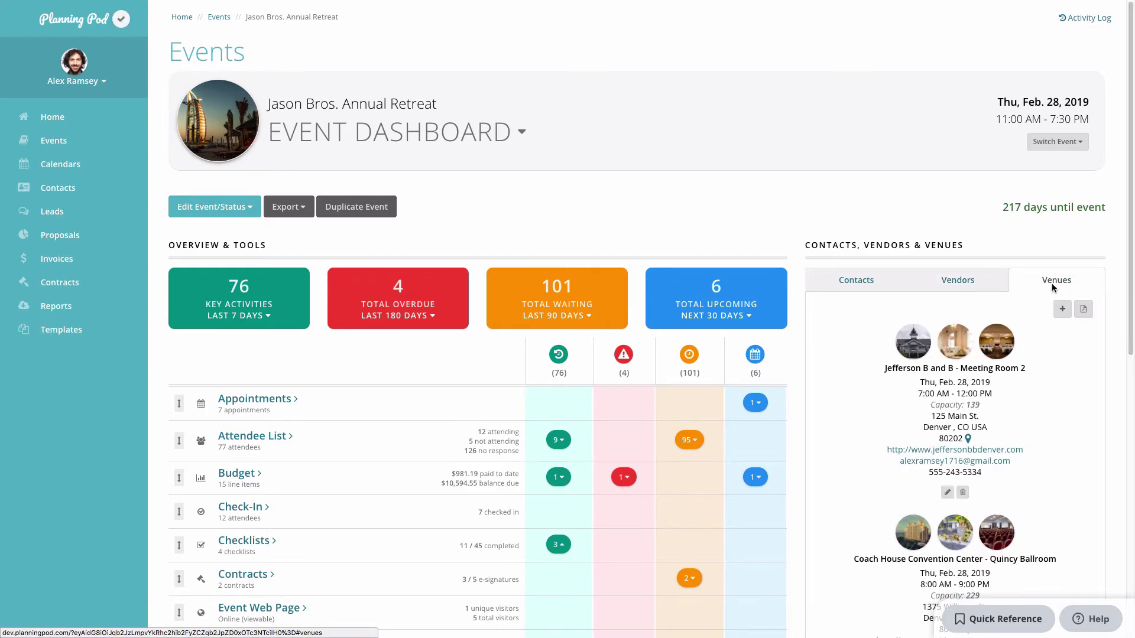
scroll(1033, 285, "down", 2)
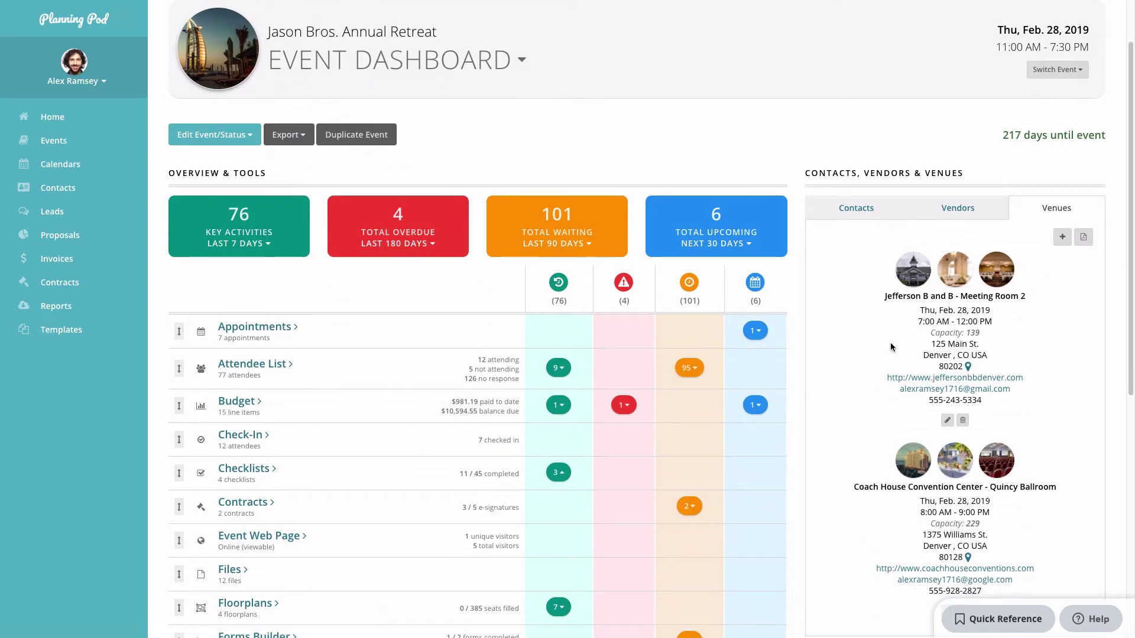
scroll(884, 442, "up", 1)
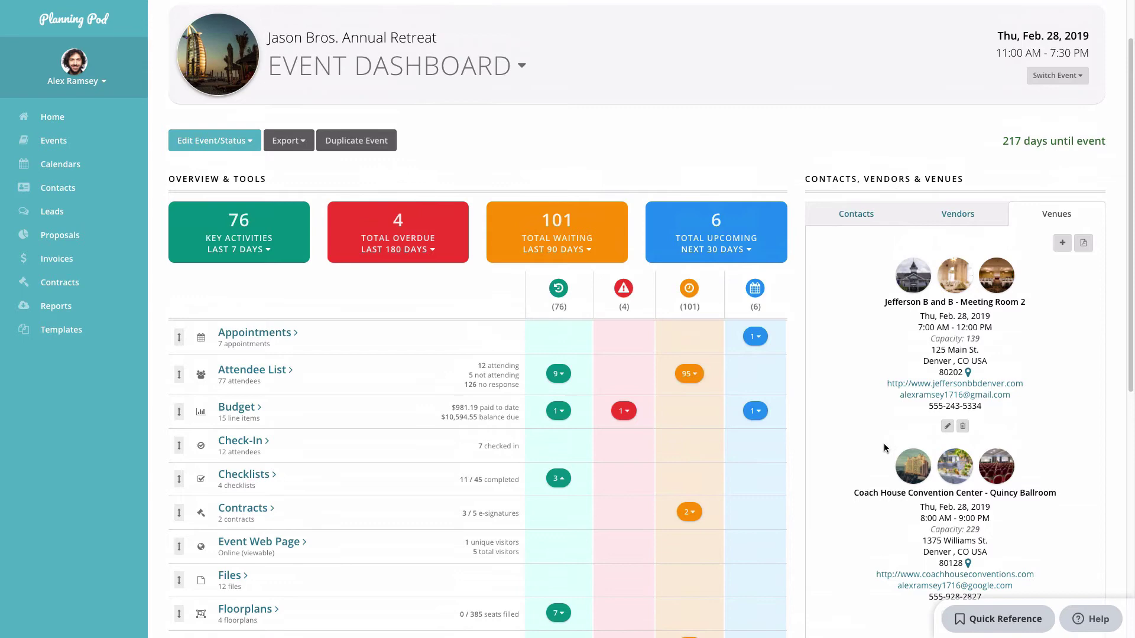
Begin adding Coach House Convention Center's Foyer/Grand Lobby as a venue, then cancel
left_click(1062, 244)
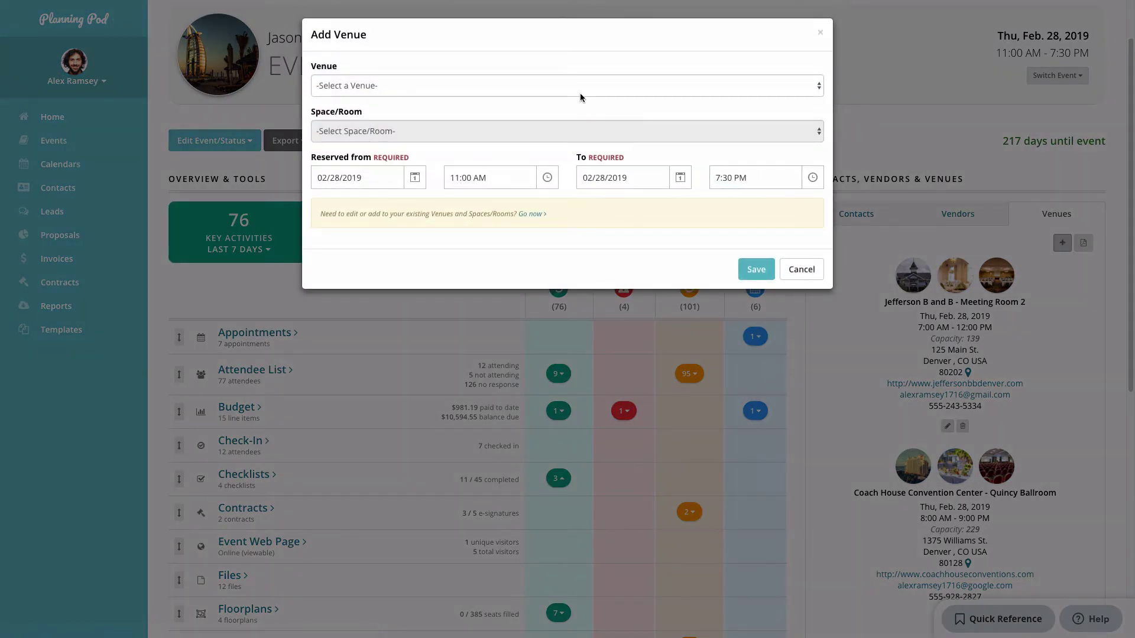
left_click(577, 87)
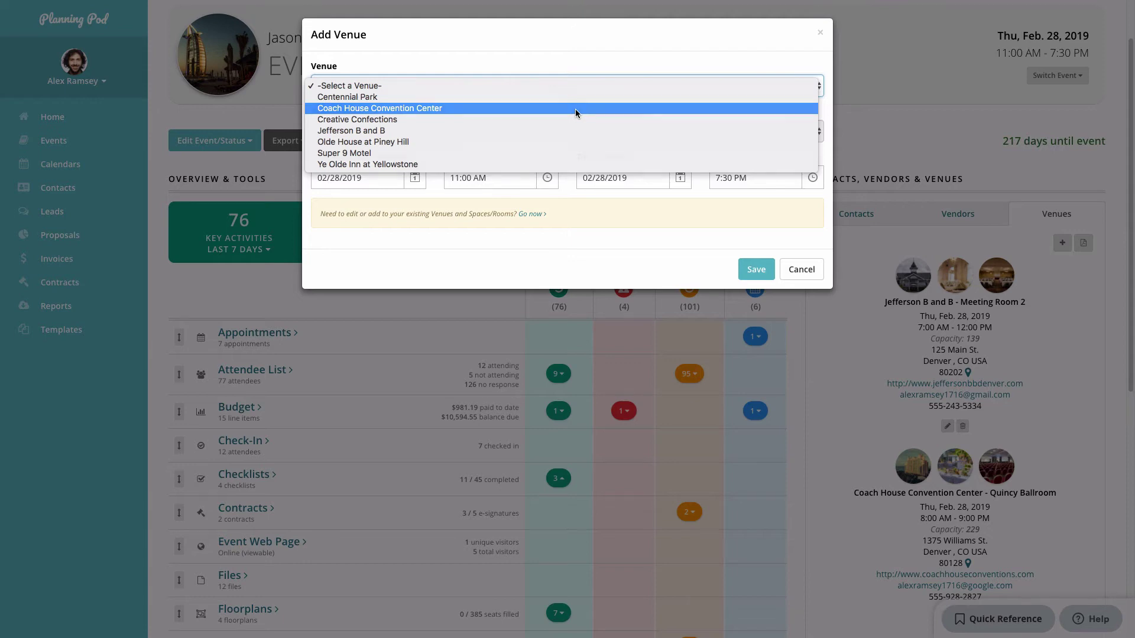
left_click(576, 109)
left_click(573, 127)
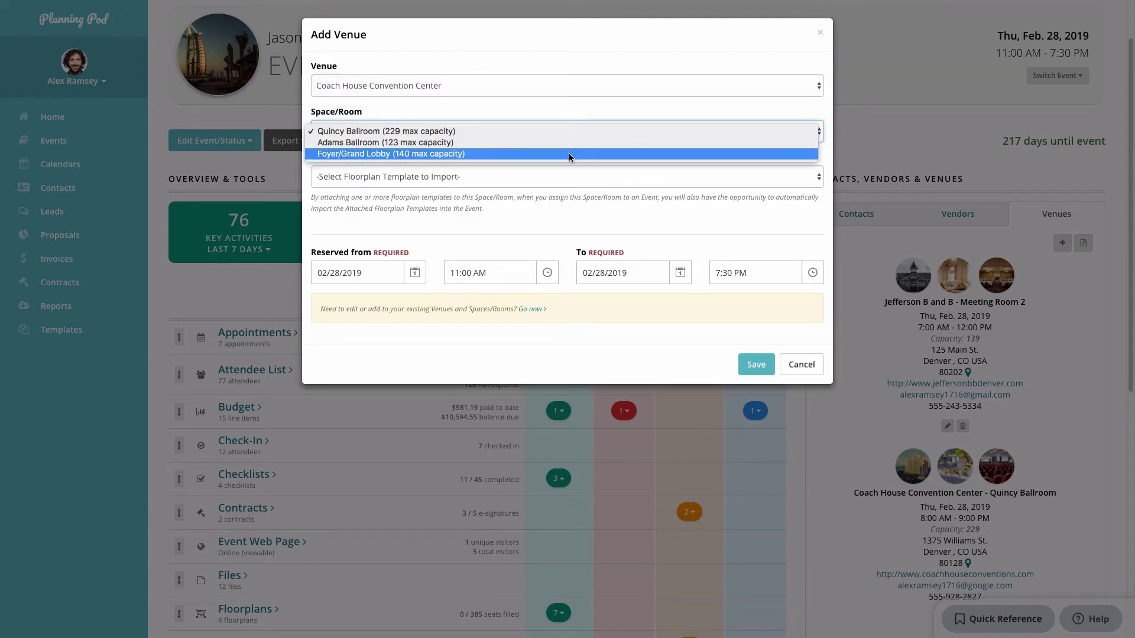
left_click(569, 154)
left_click(559, 177)
left_click(563, 157)
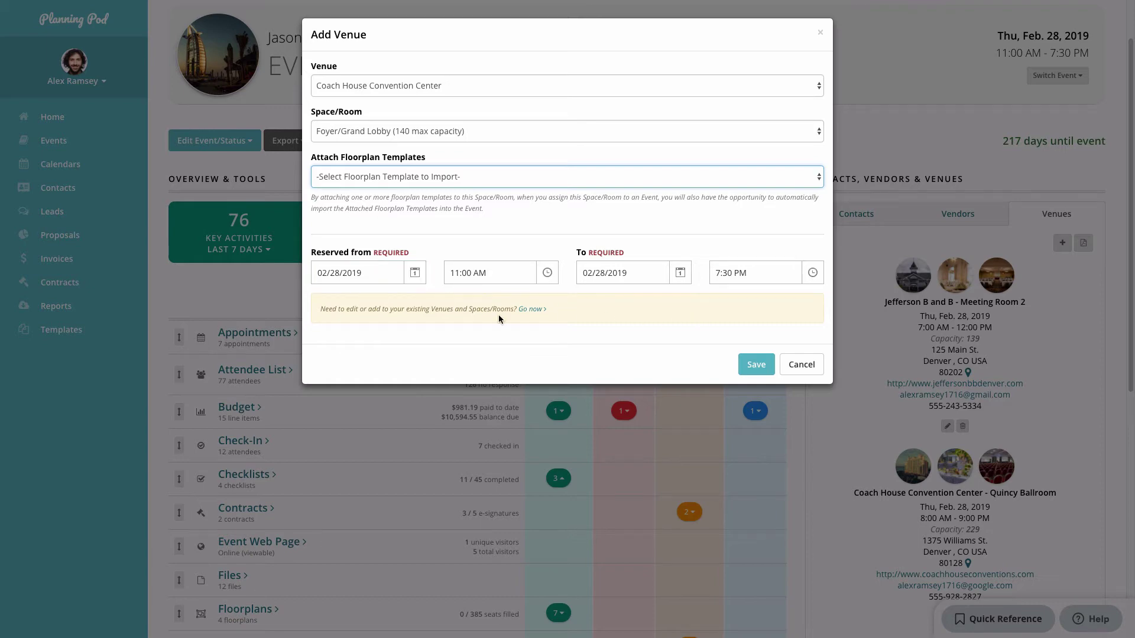
left_click(792, 370)
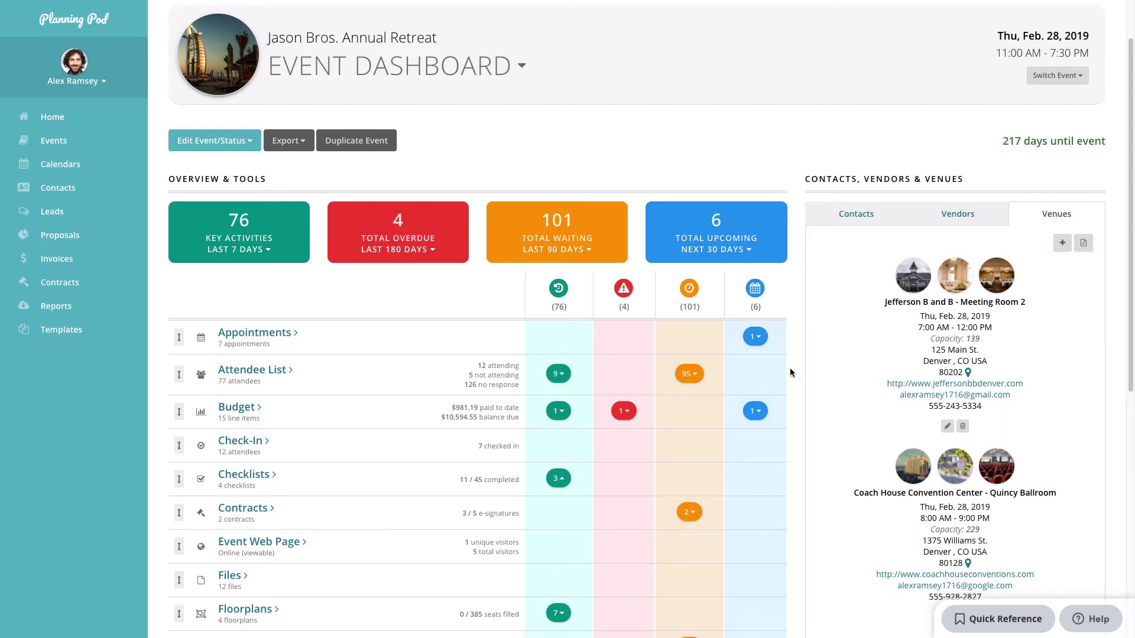
Remove the Brand/Product Launch tag from the event's tags
left_click(858, 214)
scroll(1015, 384, "down", 6)
scroll(1017, 386, "down", 1)
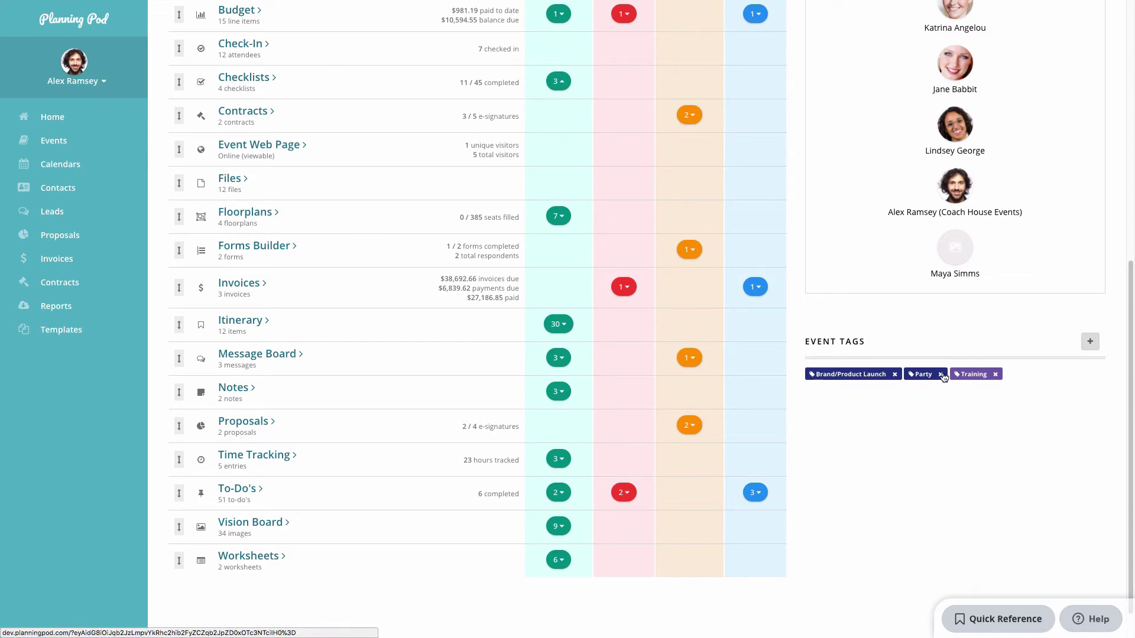
left_click(896, 378)
Add and save the Conference tag alongside Party and Training
left_click(1090, 342)
left_click(527, 88)
scroll(521, 125, "down", 2)
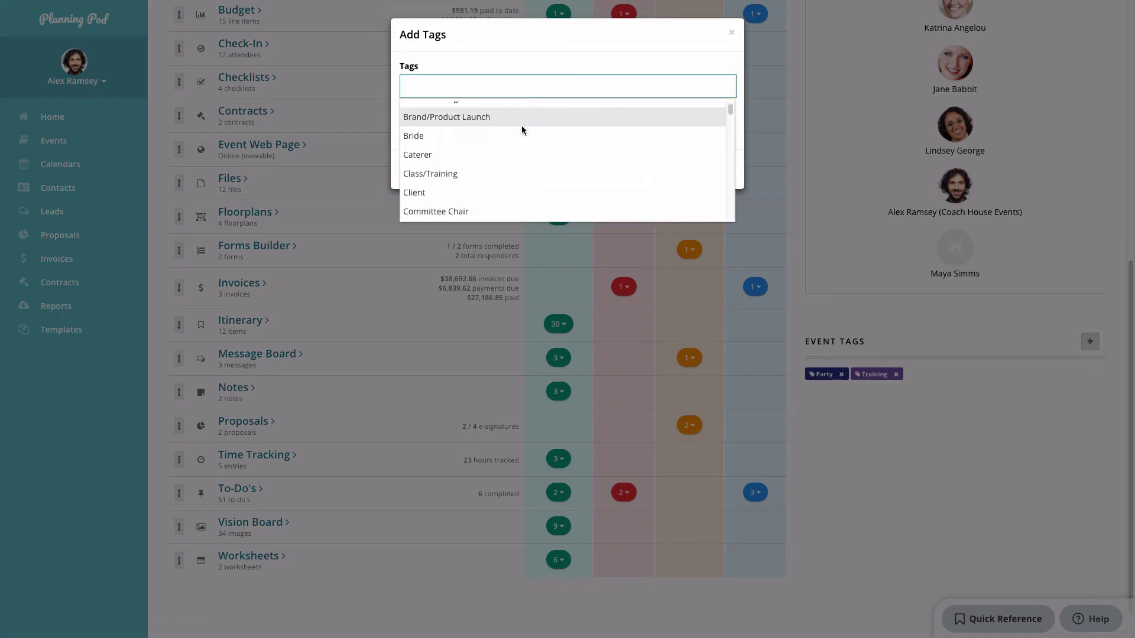
scroll(521, 125, "down", 1)
left_click(515, 154)
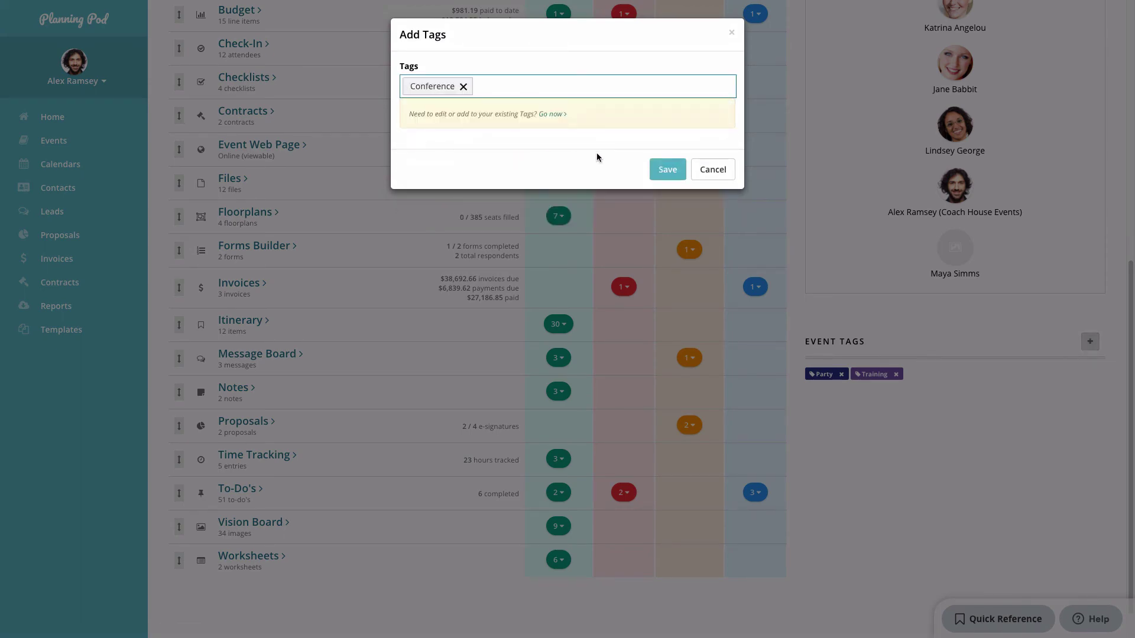
left_click(661, 171)
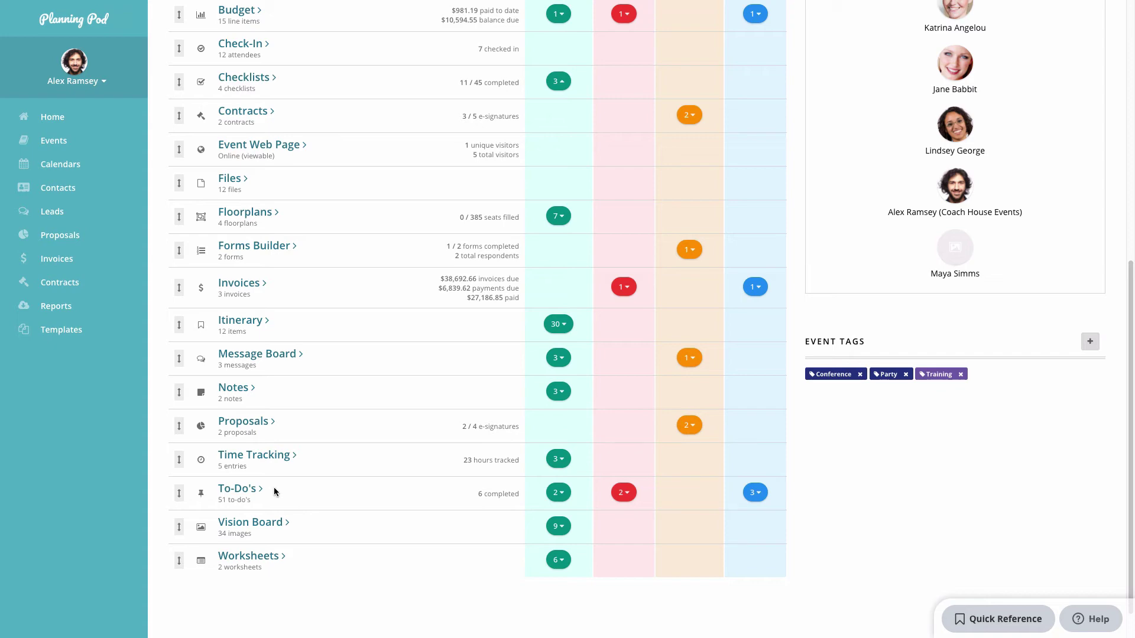
scroll(274, 487, "up", 3)
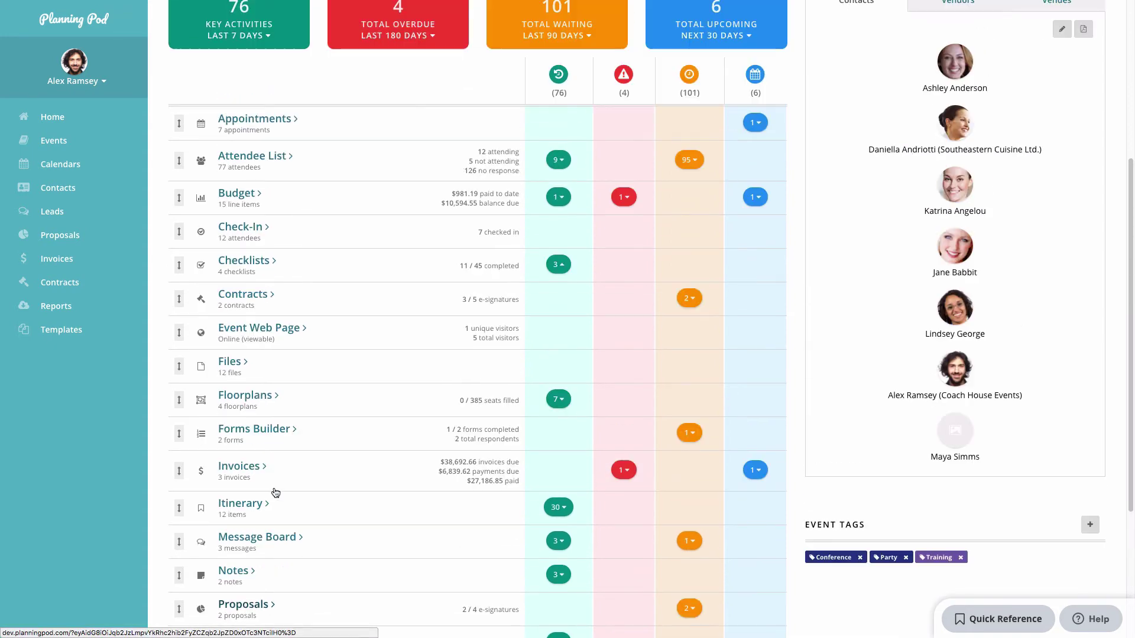
scroll(419, 242, "up", 3)
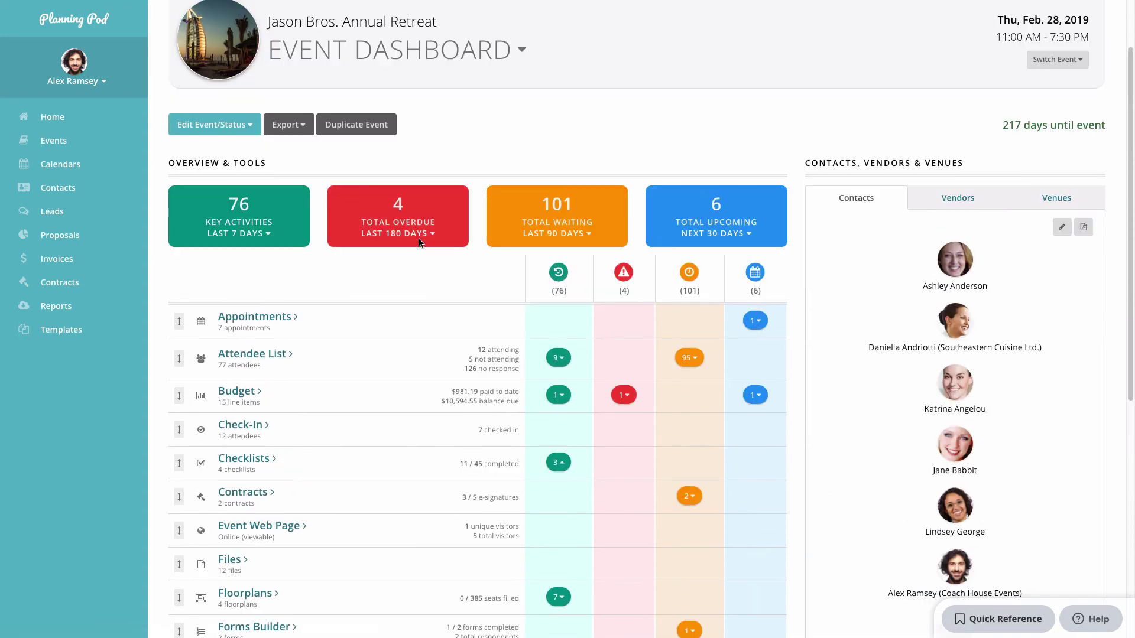
scroll(419, 243, "up", 2)
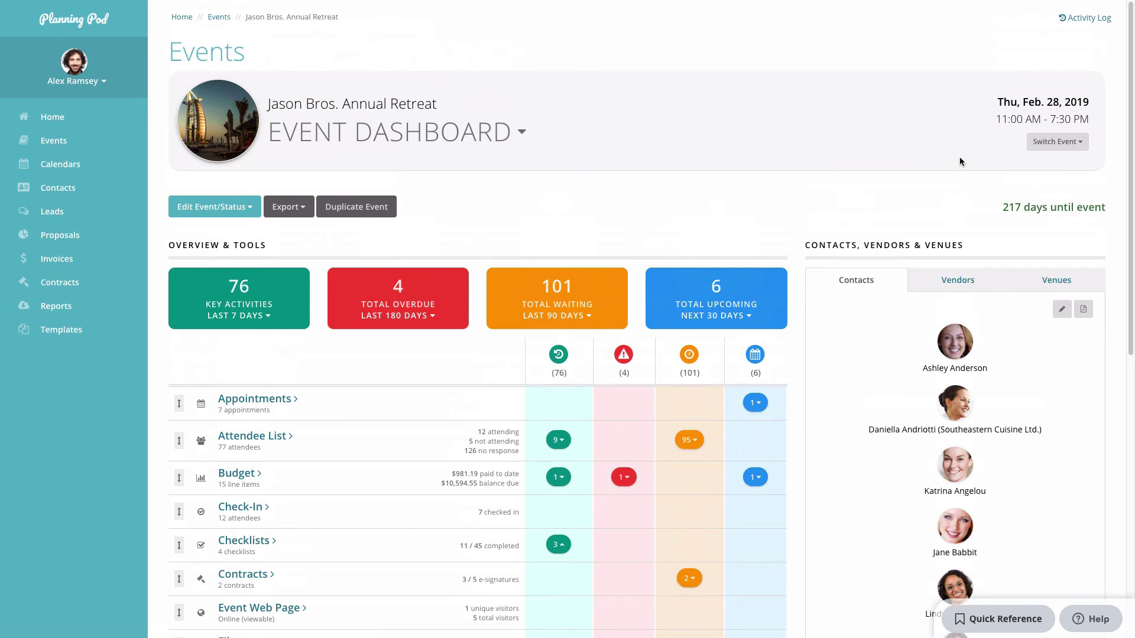
left_click(1057, 141)
left_click(881, 171)
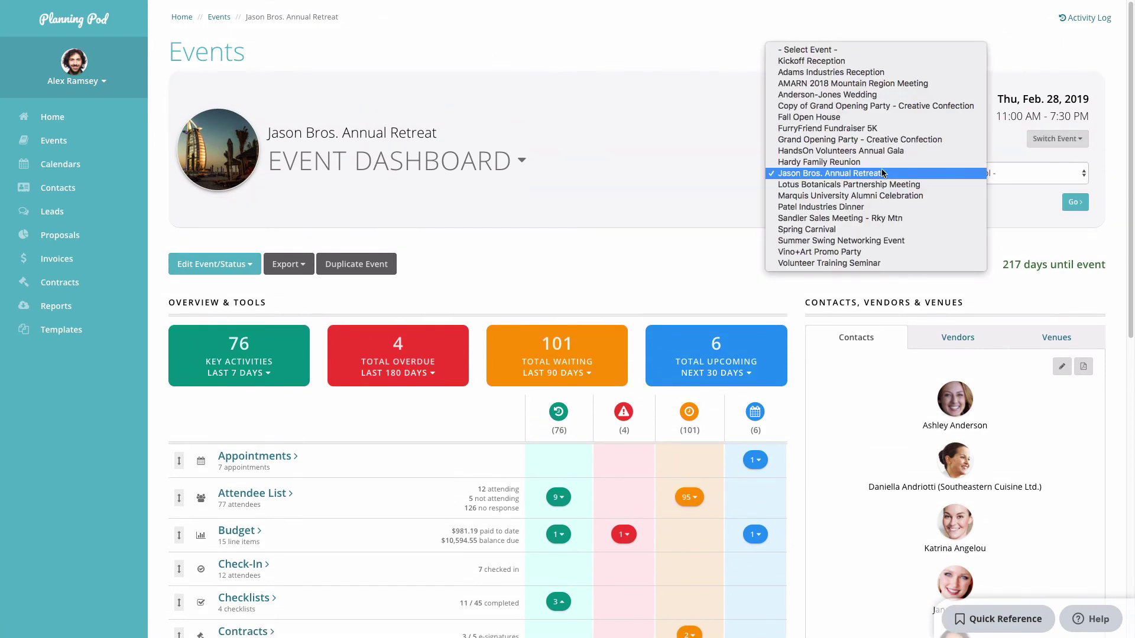
left_click(878, 86)
left_click(1076, 173)
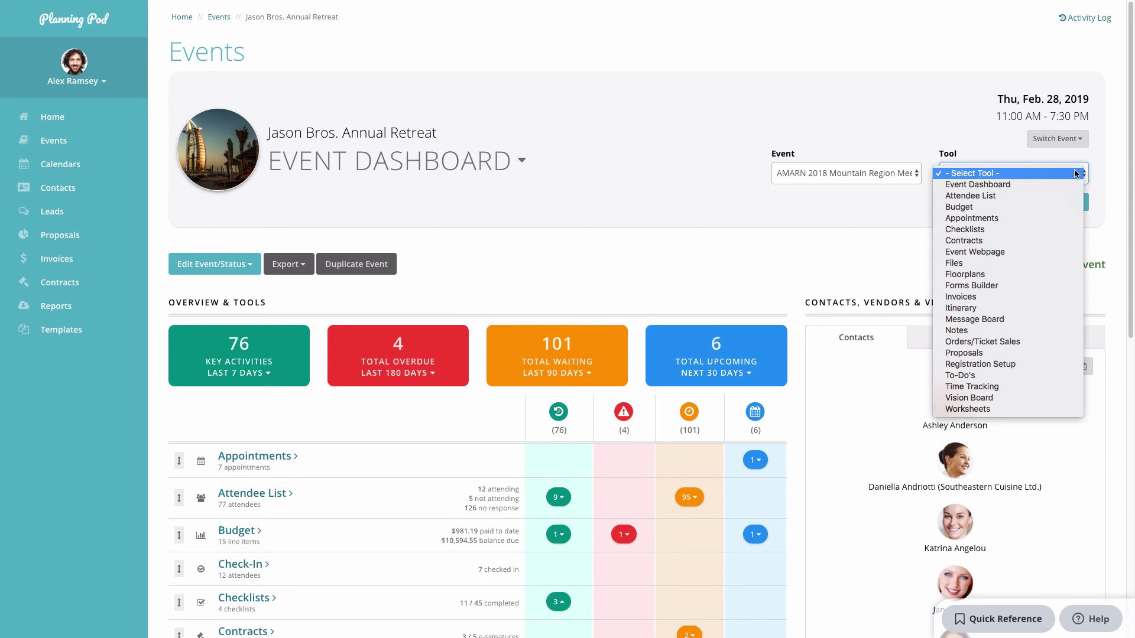
left_click(1071, 185)
left_click(1076, 203)
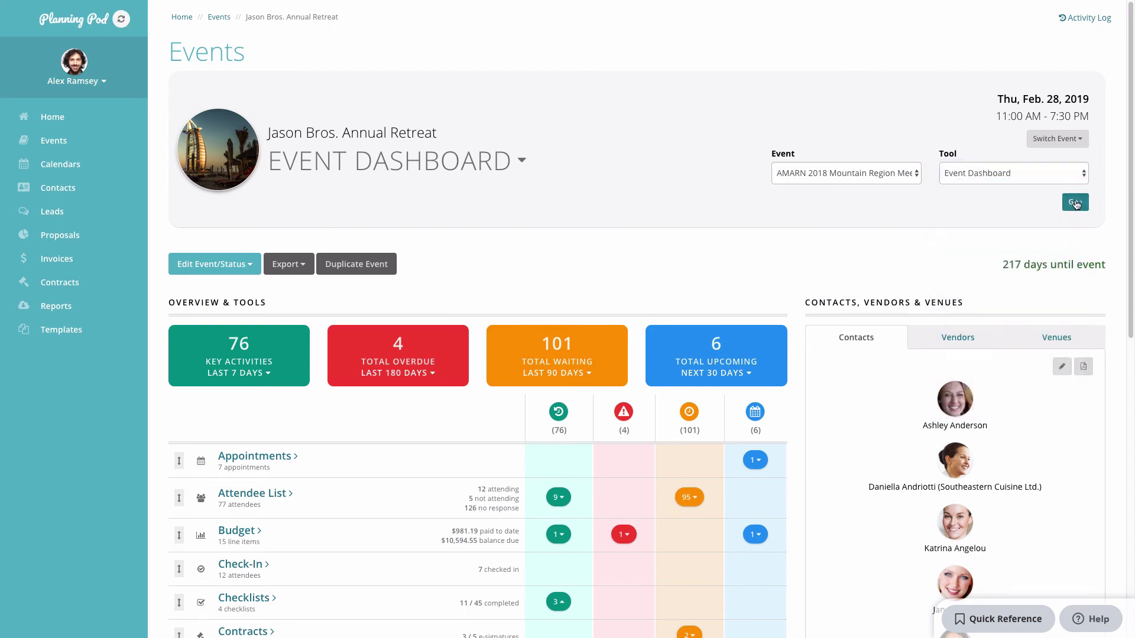
scroll(270, 410, "down", 3)
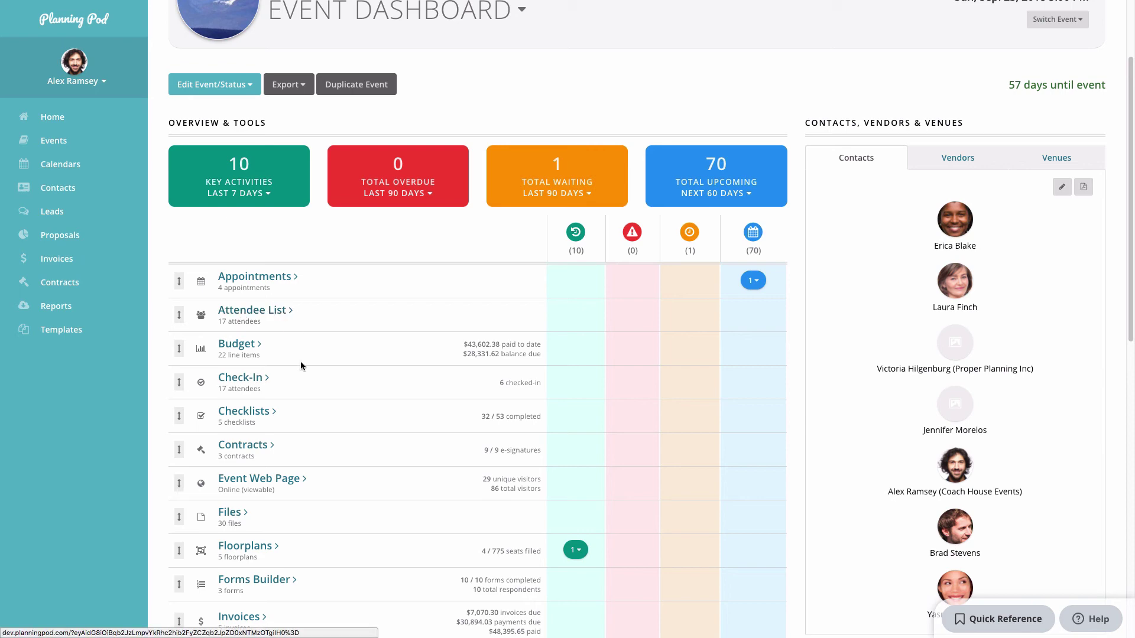
scroll(300, 365, "down", 1)
scroll(300, 365, "down", 6)
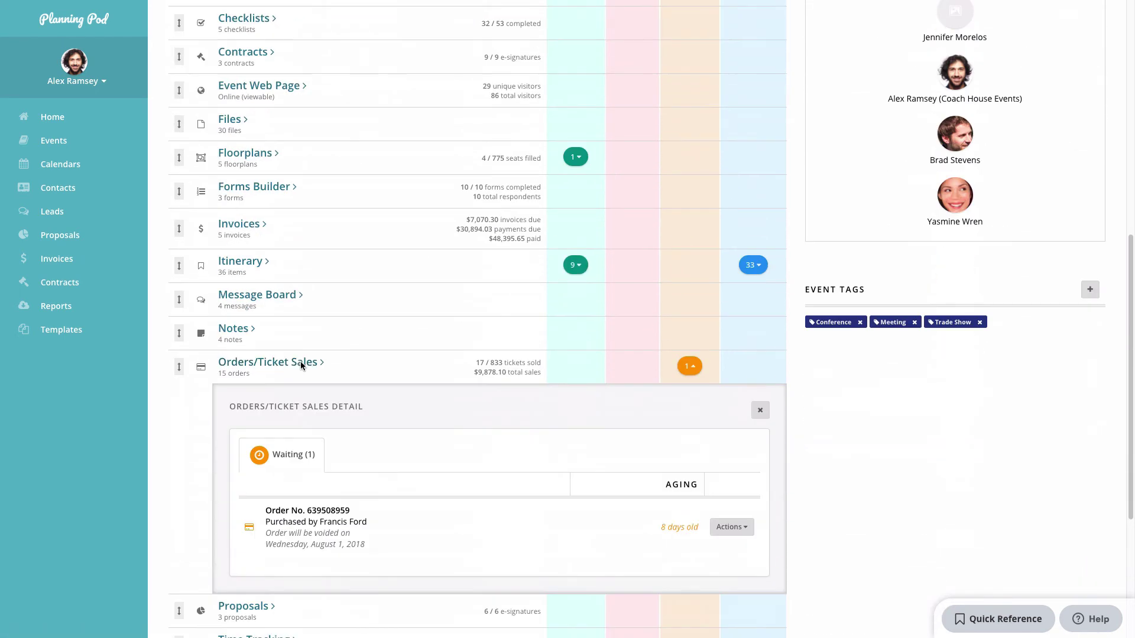
left_click(760, 410)
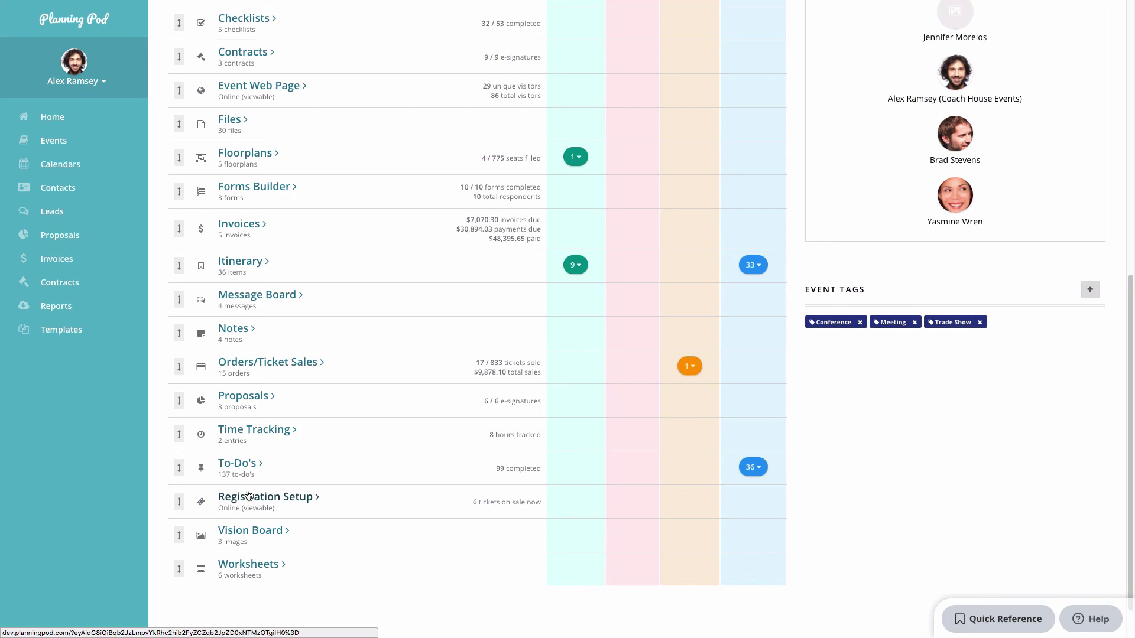
scroll(318, 460, "up", 1)
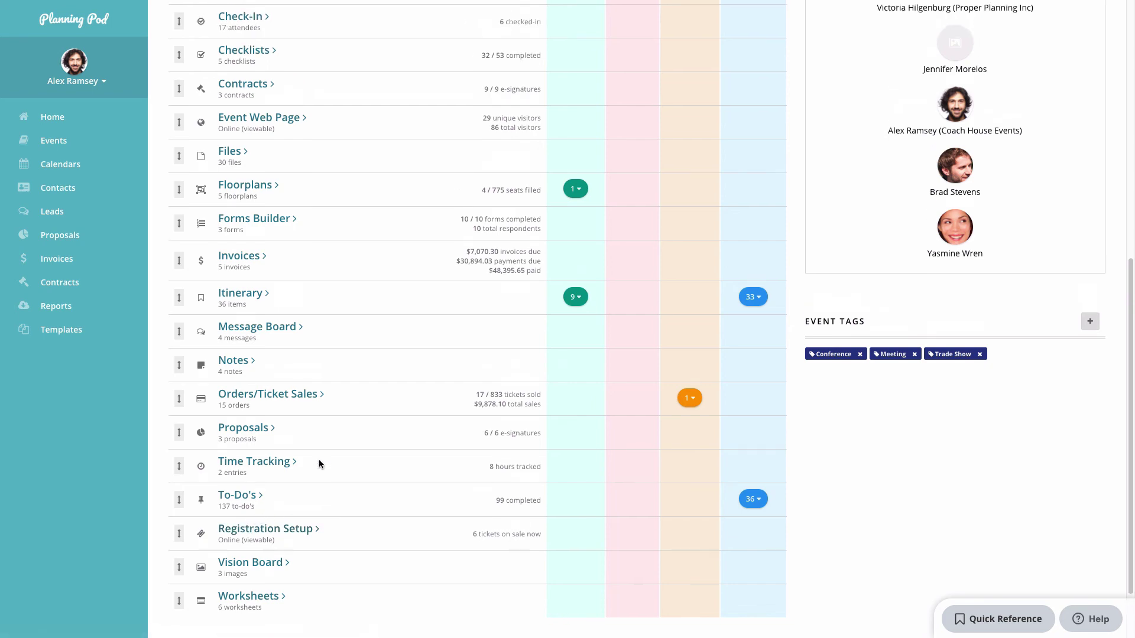
scroll(318, 459, "up", 8)
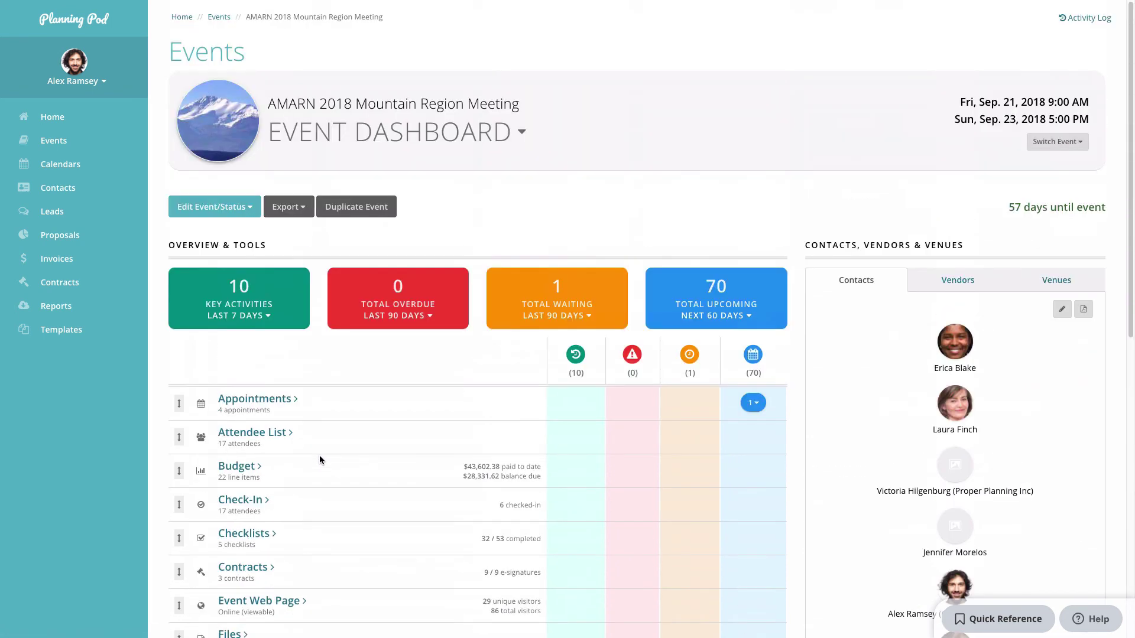
mouse_move(244, 7)
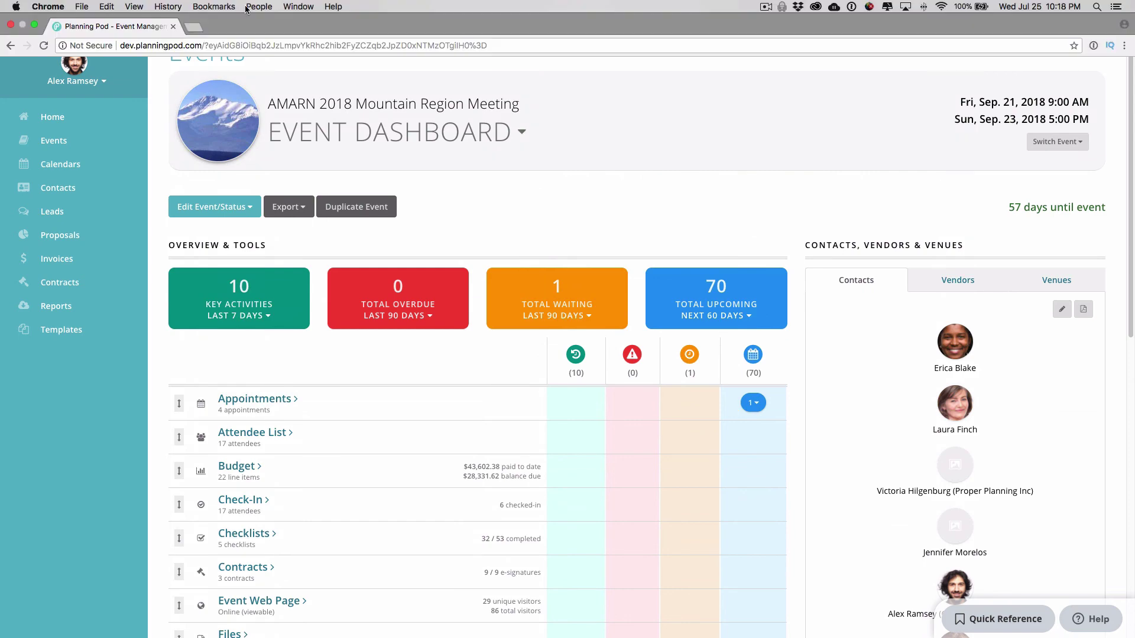
left_click(15, 44)
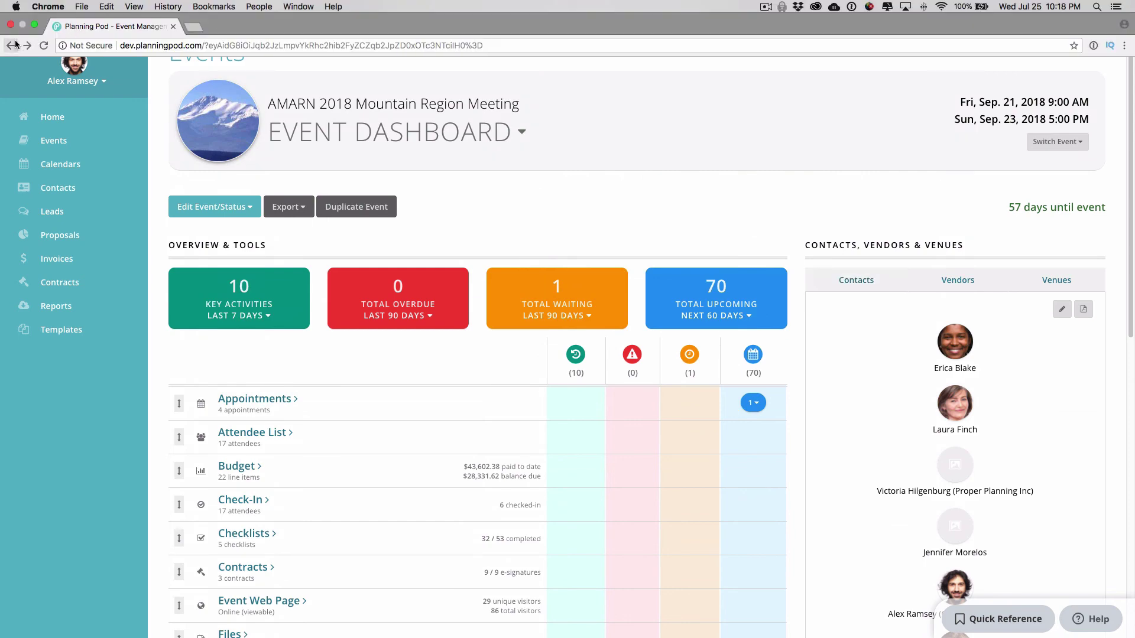